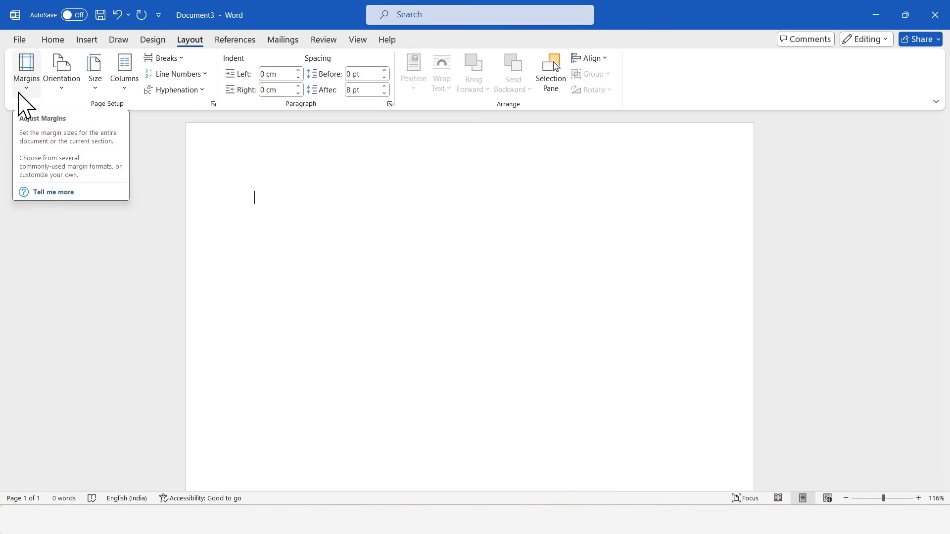
Step: Apply Narrow margins, then set centred, blue, 26 pt Montserrat text for the title
click(24, 94)
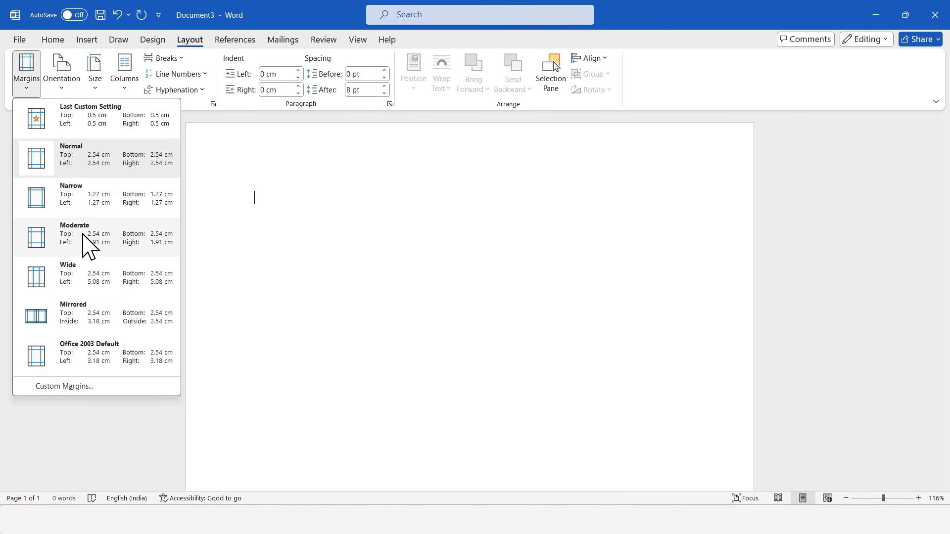
click(107, 208)
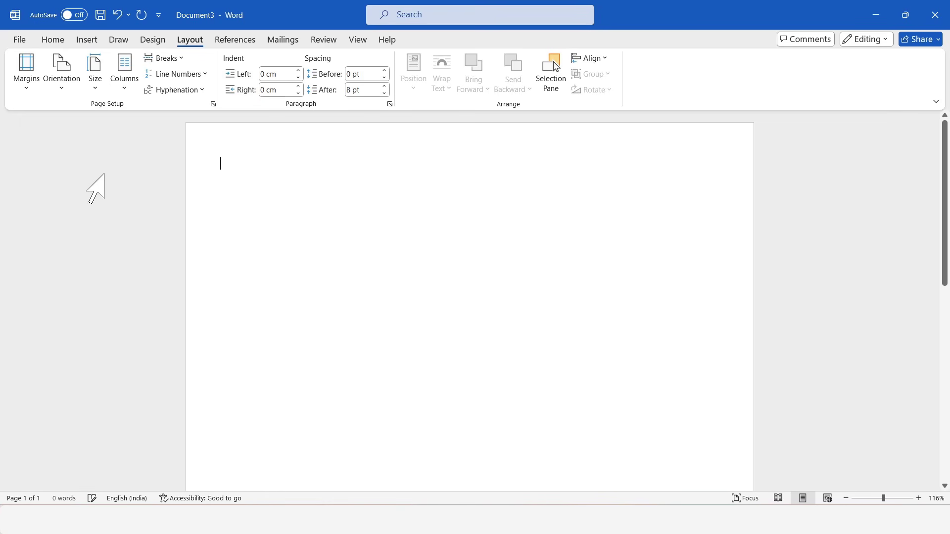
click(52, 40)
click(189, 64)
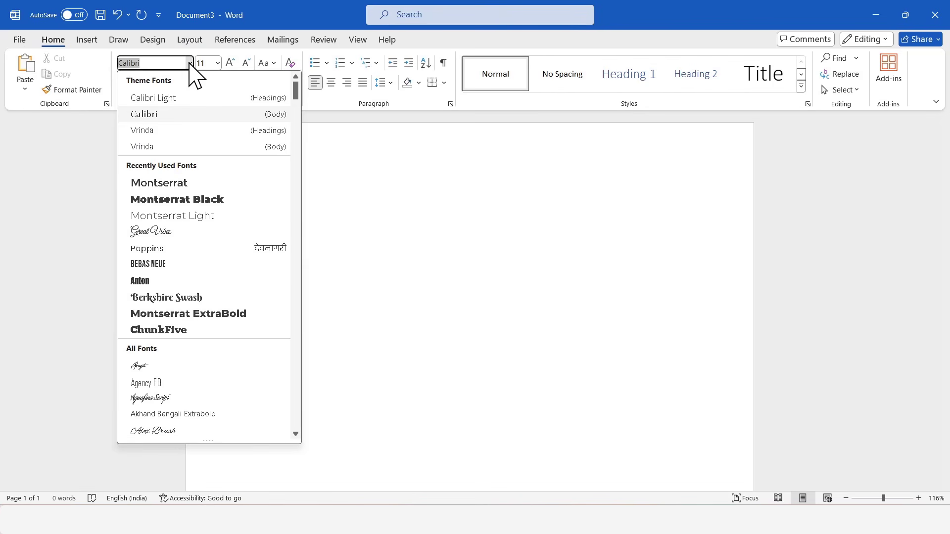
click(208, 184)
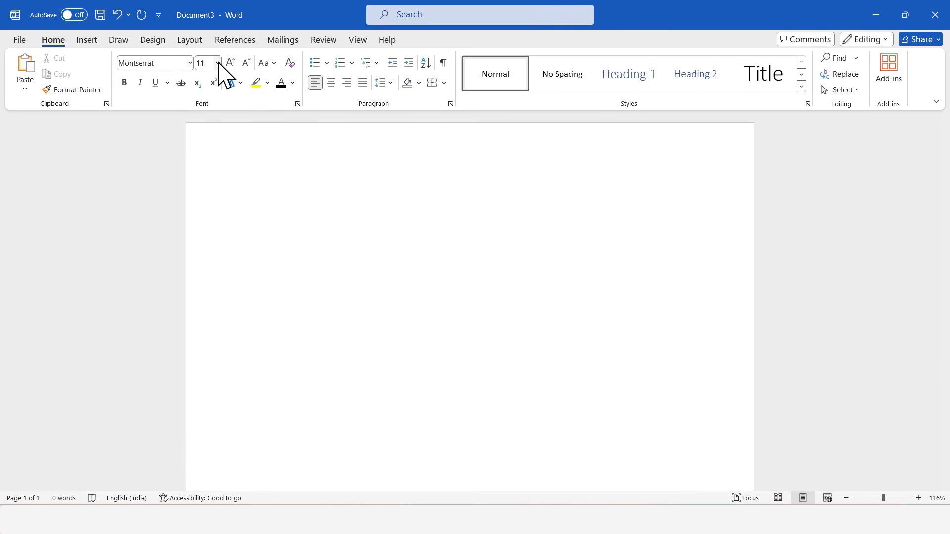
click(217, 63)
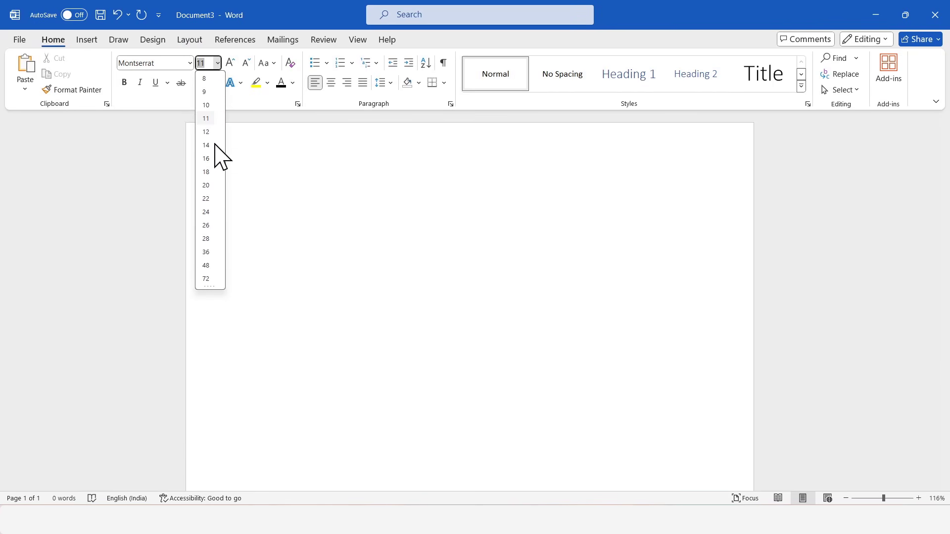
click(206, 225)
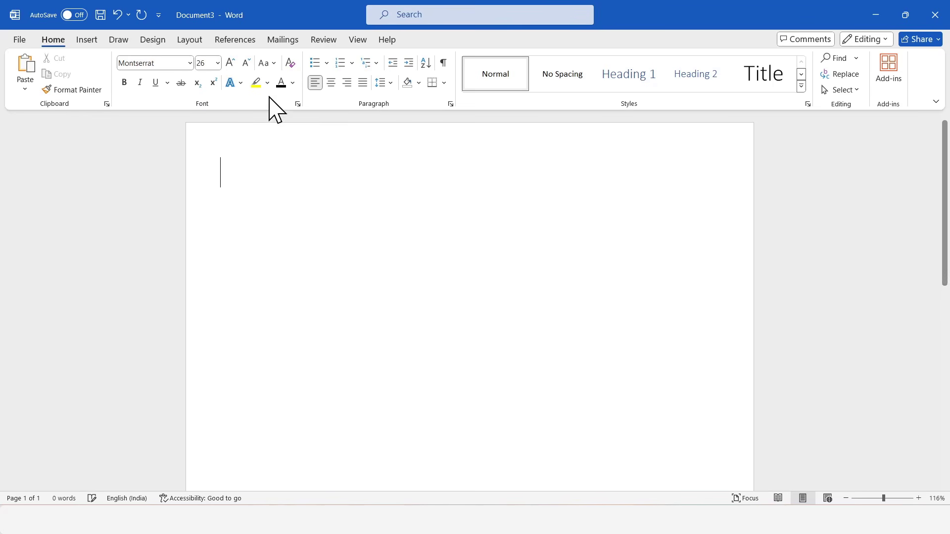
click(332, 84)
click(292, 83)
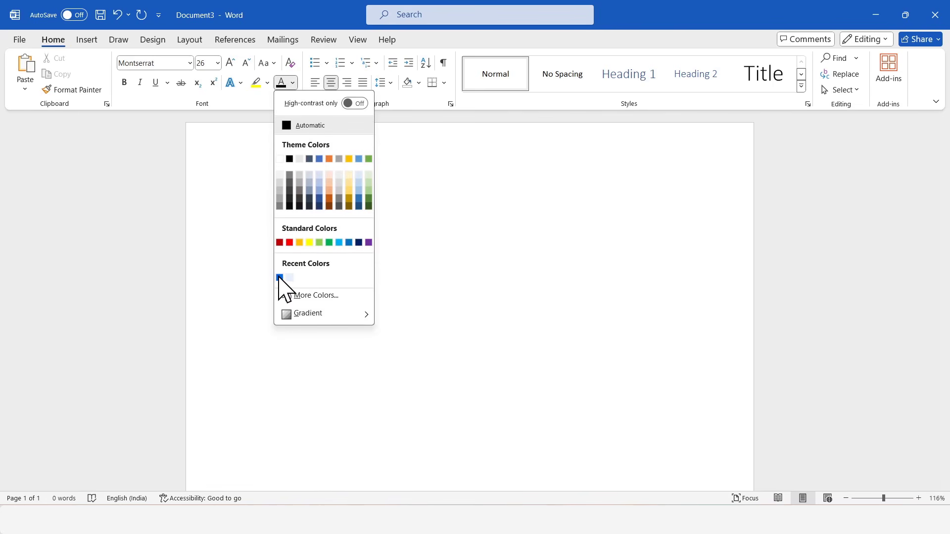
click(280, 278)
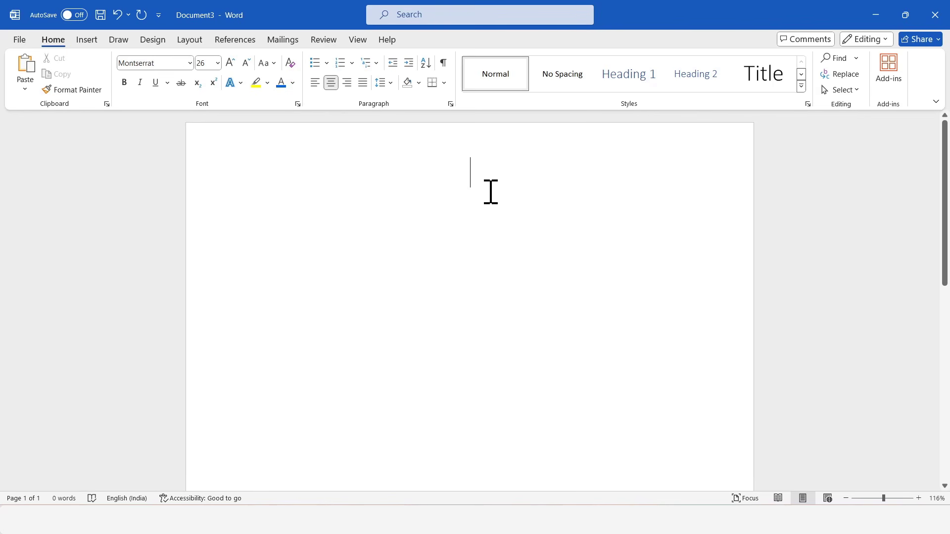
Step: Type the BIO-DATA title, then start a left-aligned, black, 12 pt line with a tab
text(BIO-DA)
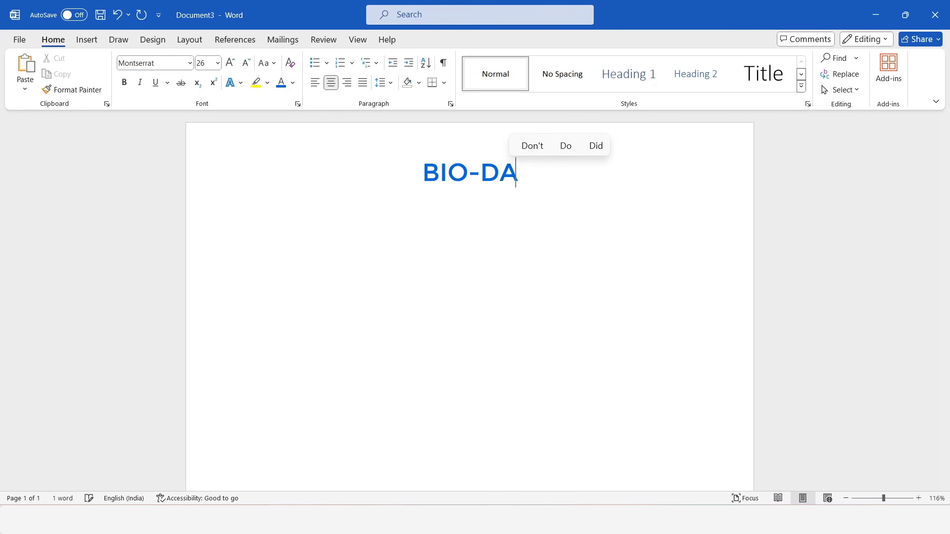
text(TA)
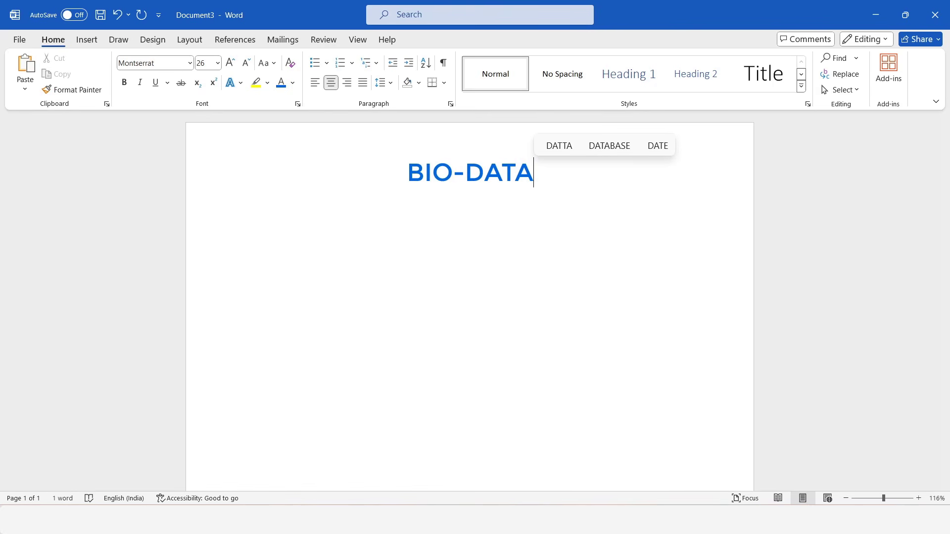
key(Return)
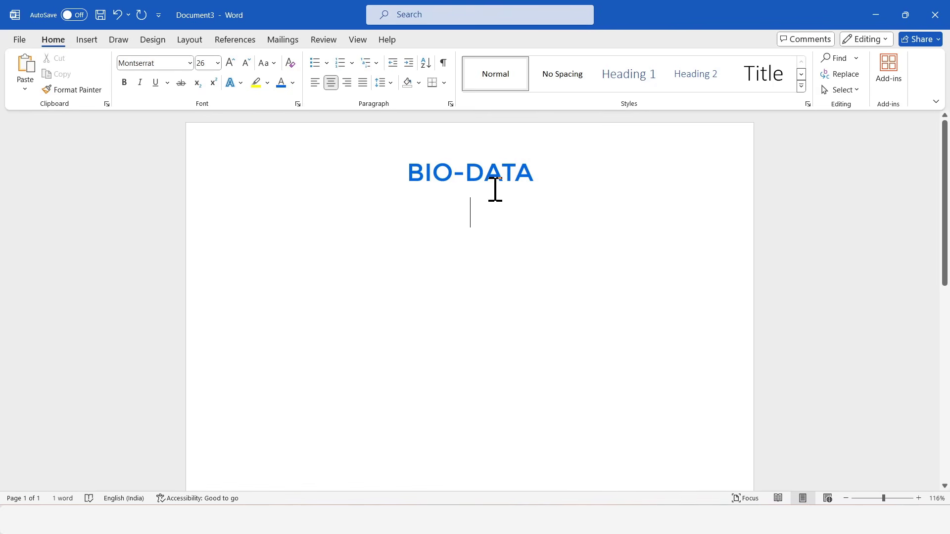
click(315, 83)
click(293, 83)
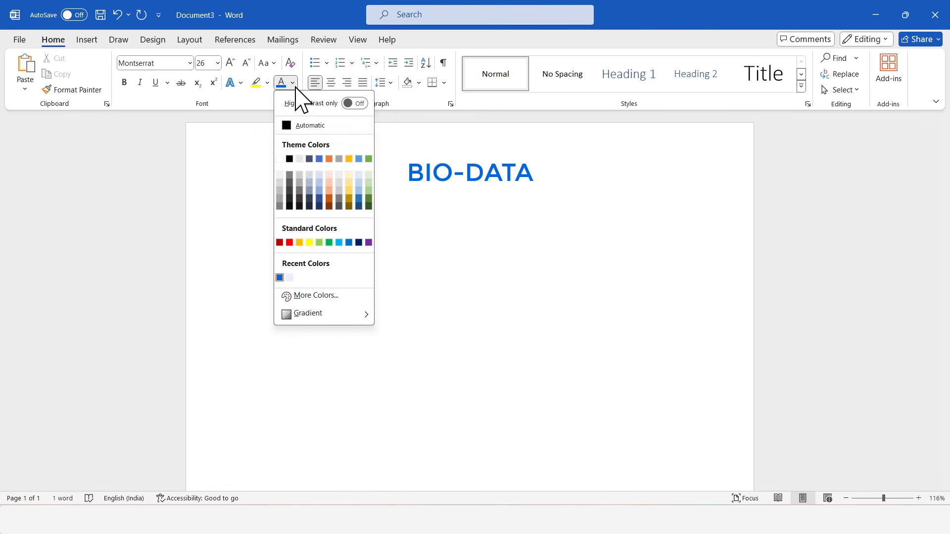
click(290, 158)
click(218, 63)
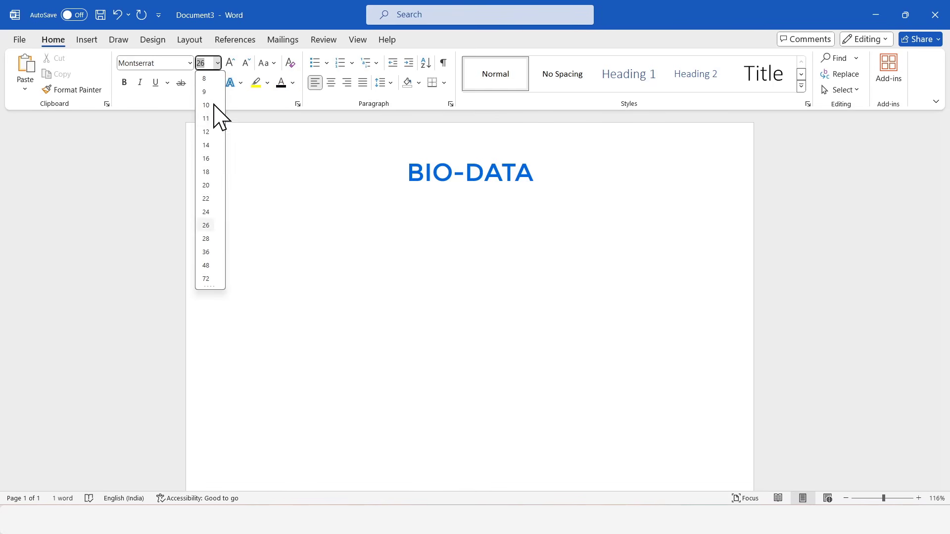
click(207, 131)
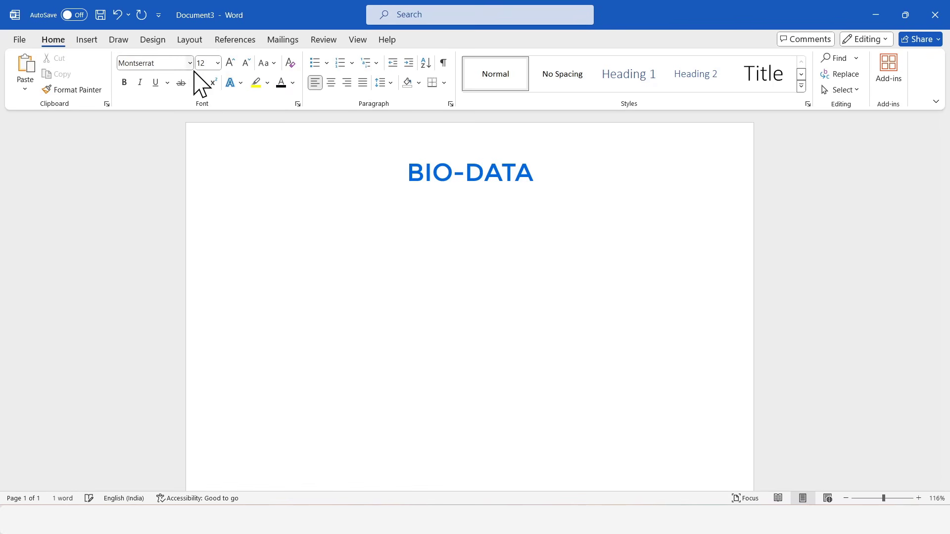
key(Tab)
Step: Enter the Name and Father's Name rows with the names, correcting the 'Fathetr' misspelling
text(n)
key(BackSpace)
text(Name :)
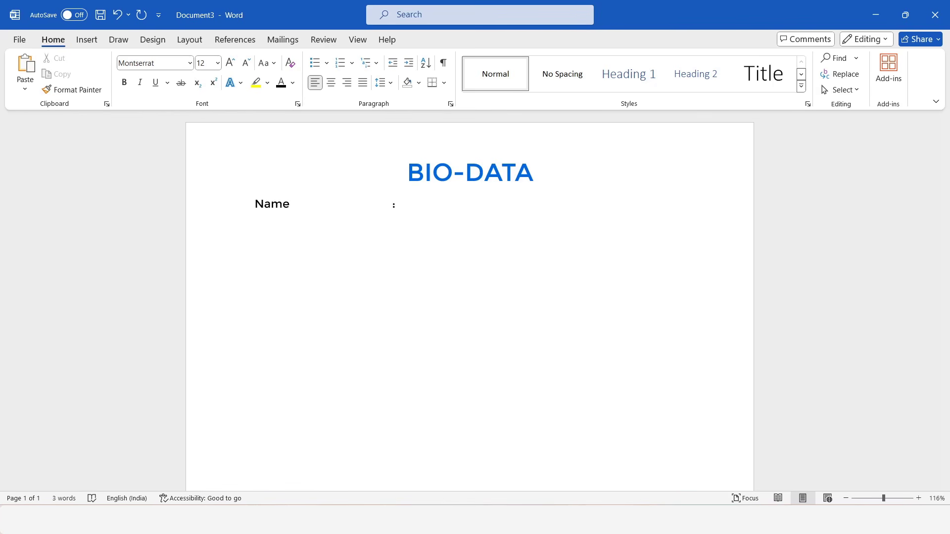
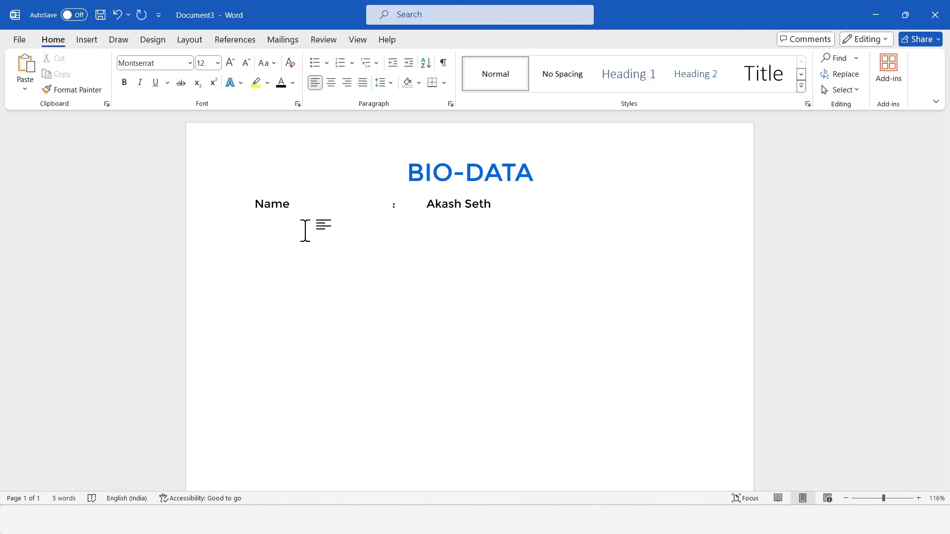
text(Fathetr)
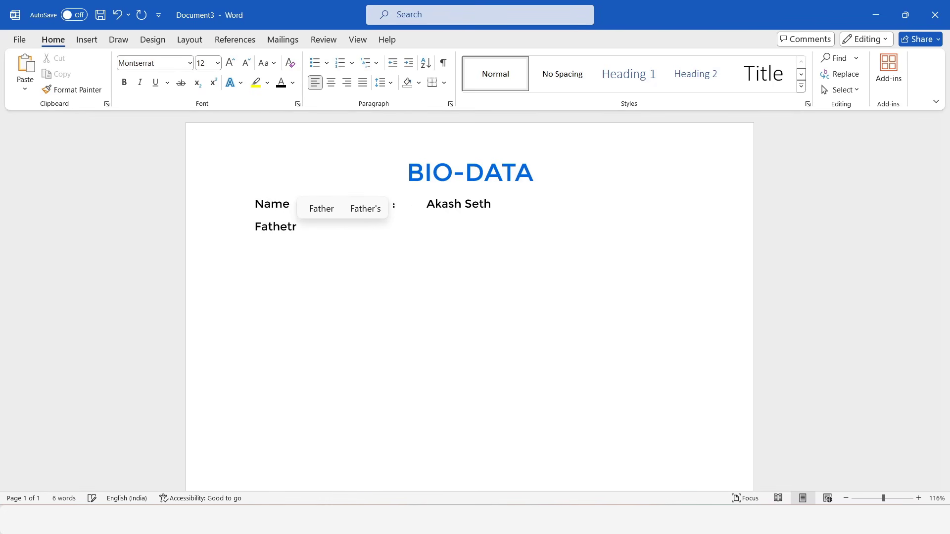
key(Up)
key(Right)
key(Return)
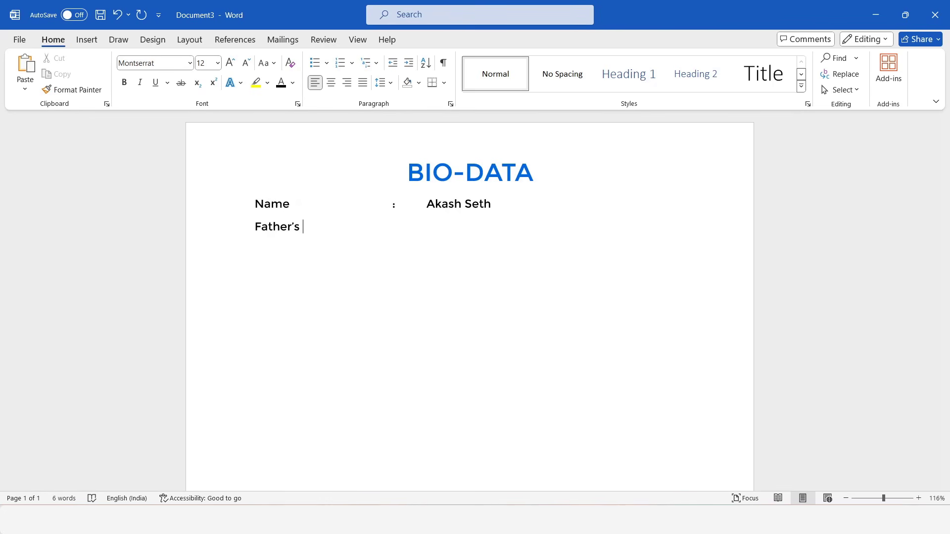
text(Name)
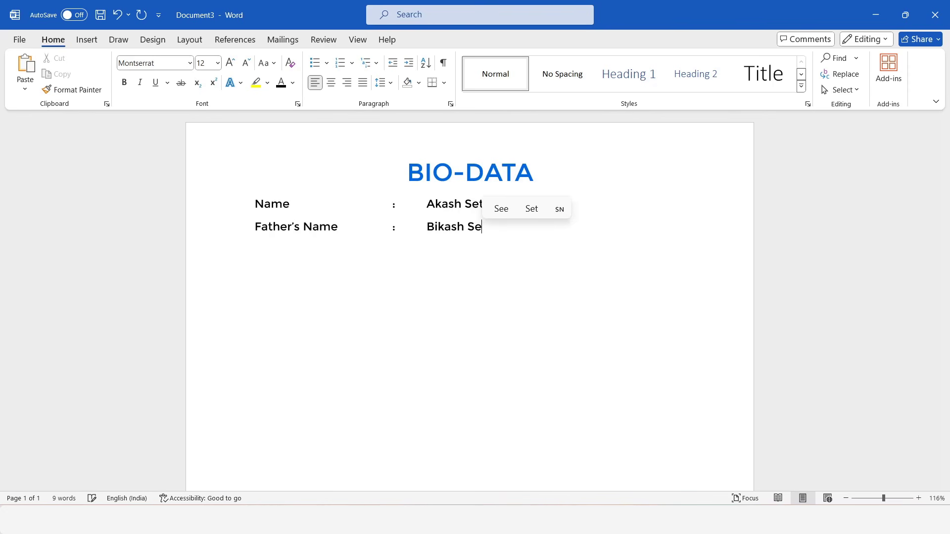
Step: Add the Gender : Male row and a Date of Birth row, fixing a wrong year digit
key(Return)
text(Gender	:	)
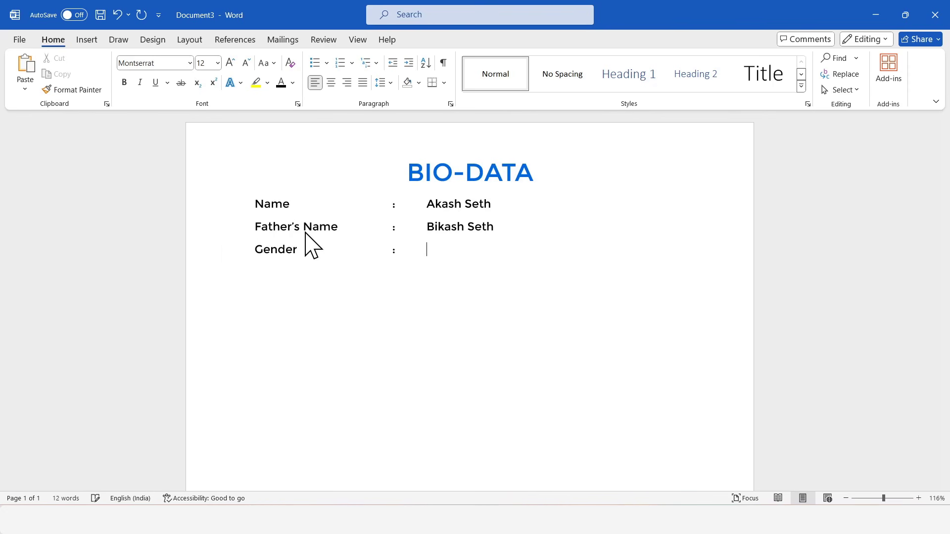
text(Male)
key(Return)
text(Date of Birth)
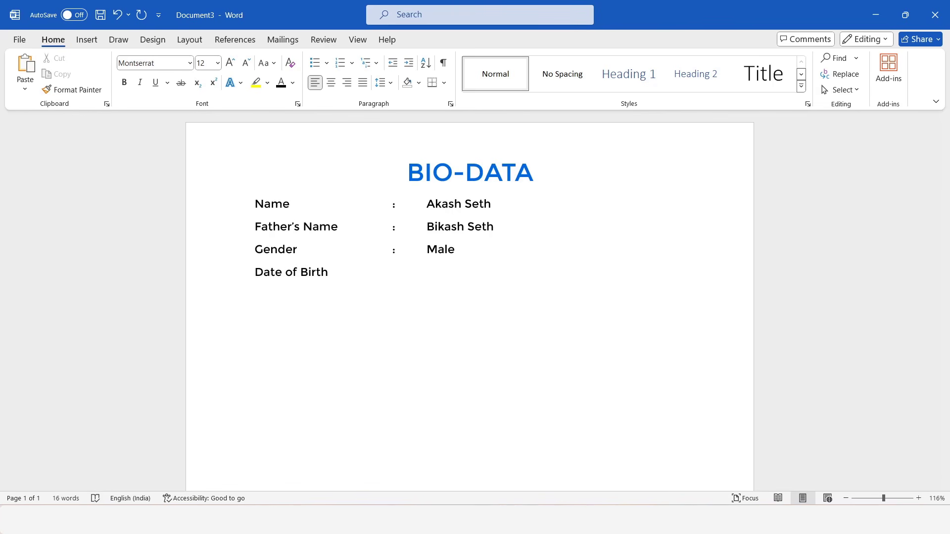
text(	:	02)
key(BackSpace)
text(1995)
click(530, 274)
Step: Add Nationality Indian, Caste General, Religion Hindu, a placeholder contact number and 'Mail ID Here'
key(Return)
text(Na)
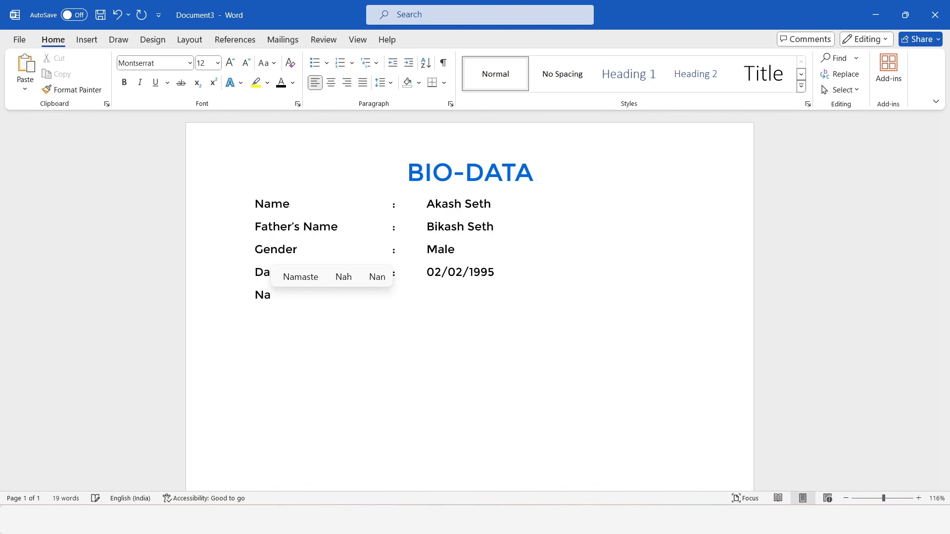
text(tionality)
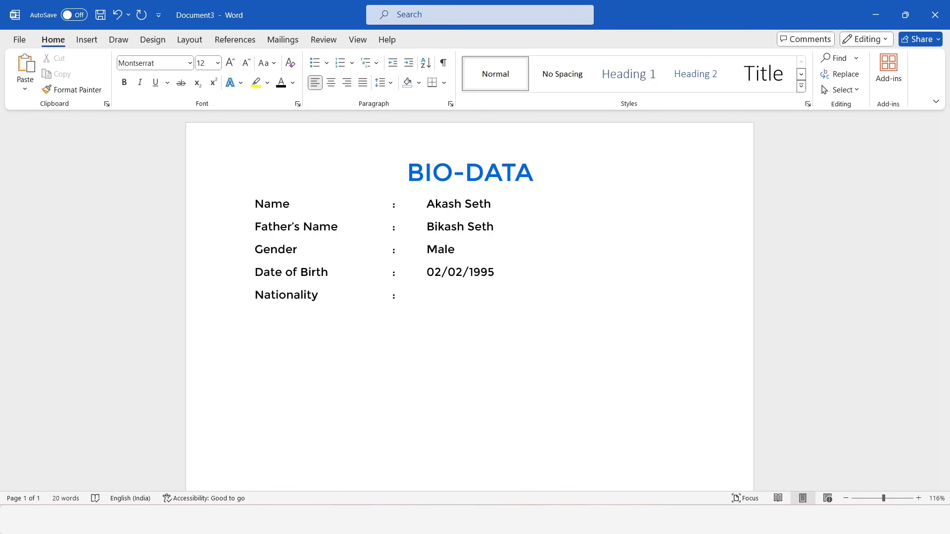
text(	:	Indian )
text(Caste)
text(	:	General)
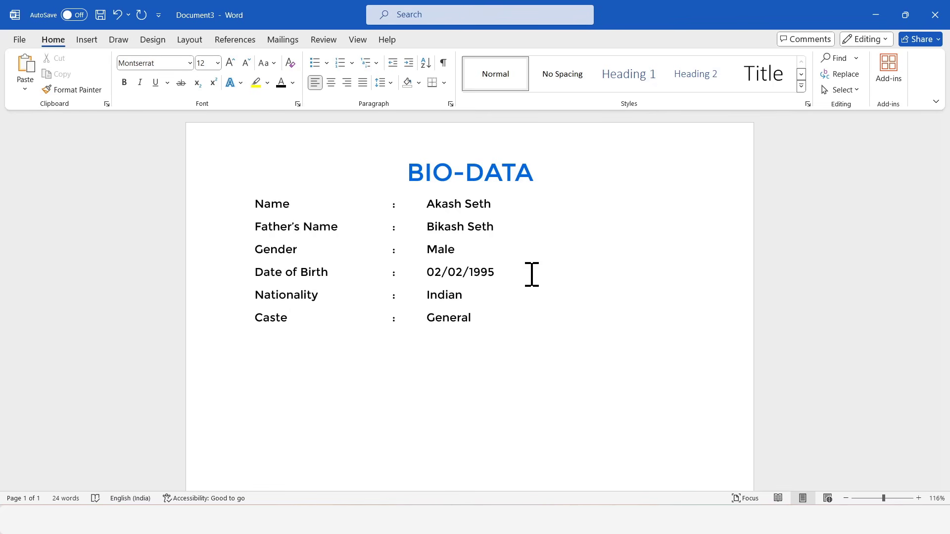
key(Return)
text(Religio)
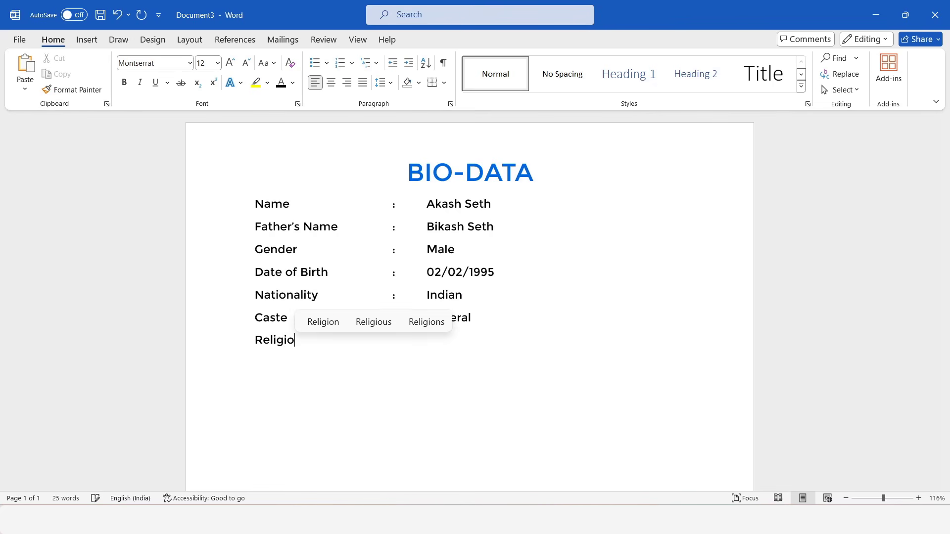
text(n	:	Hindu )
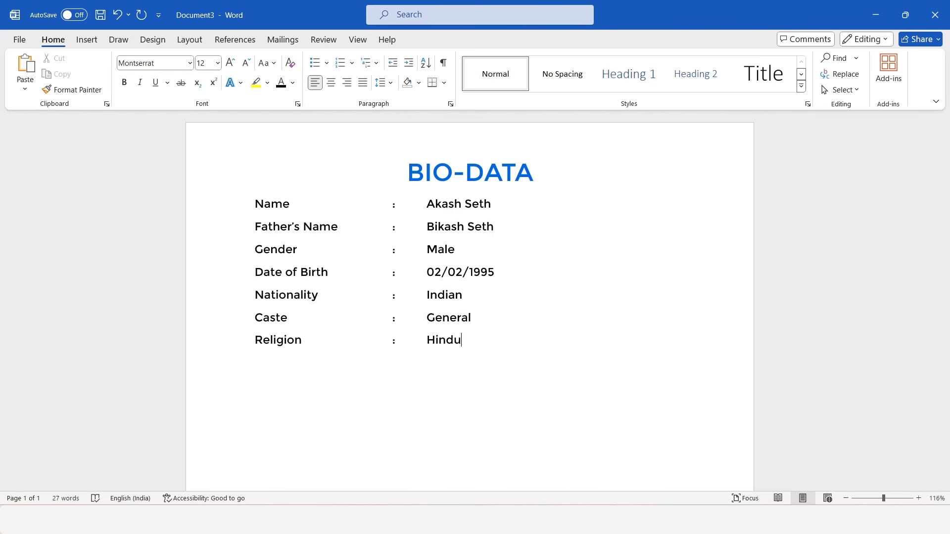
text(Contact No.	:	000000000 Email)
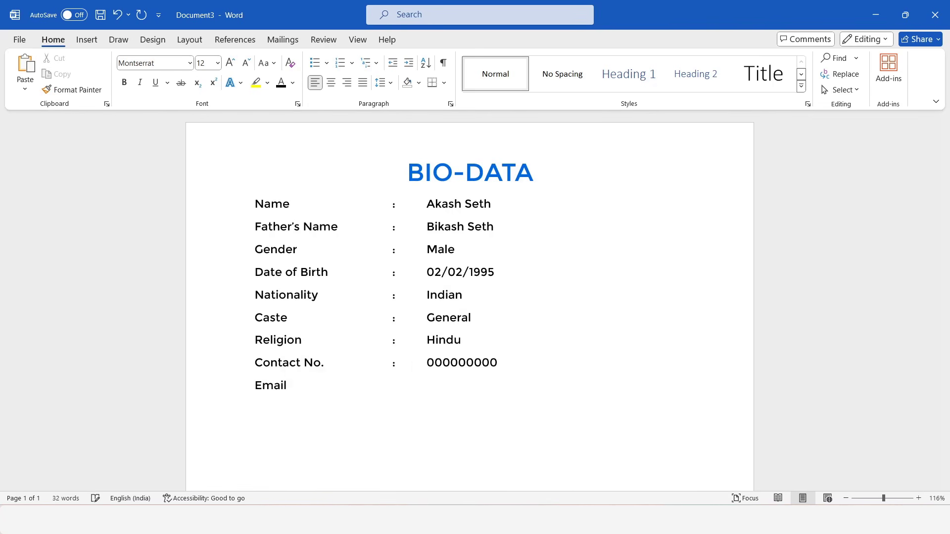
text( ID	:	Mail ID Here)
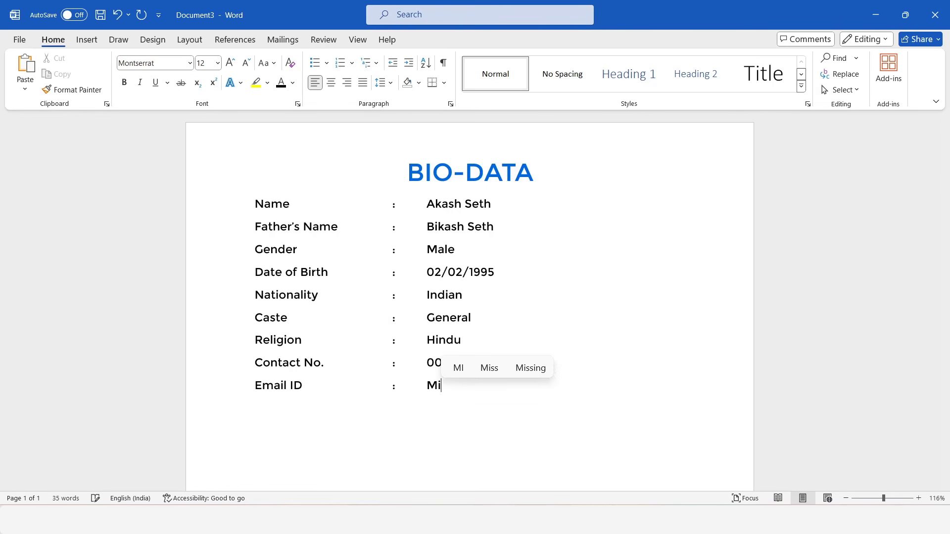
Step: Add the Address row reading Street Name, City Name, Pin
key(Return)
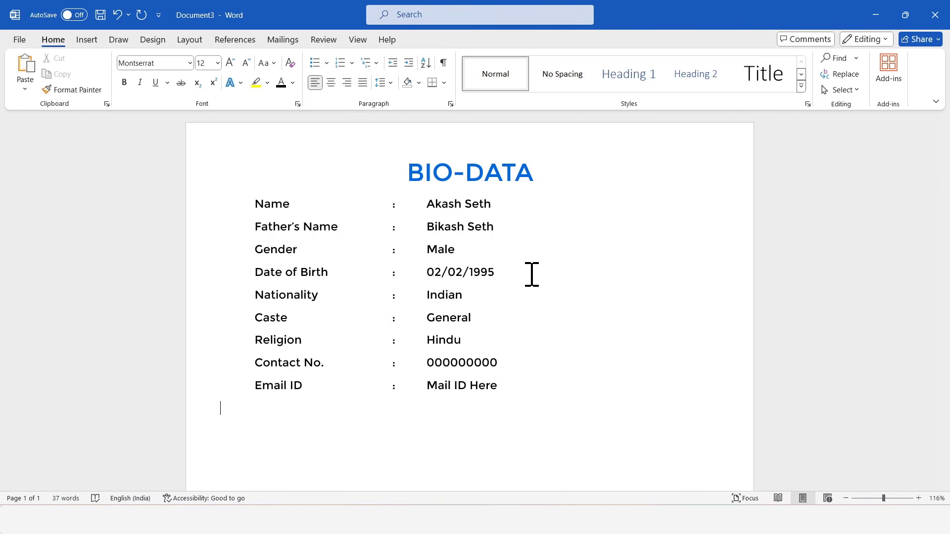
text(Address	:	Street Name, S=)
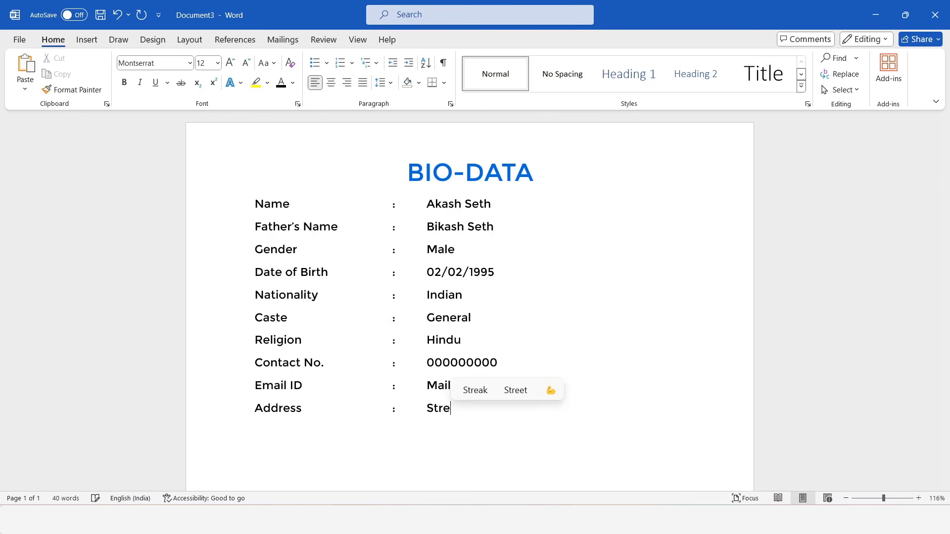
key(BackSpace)
key(BackSpace)
text(City Name, Pin)
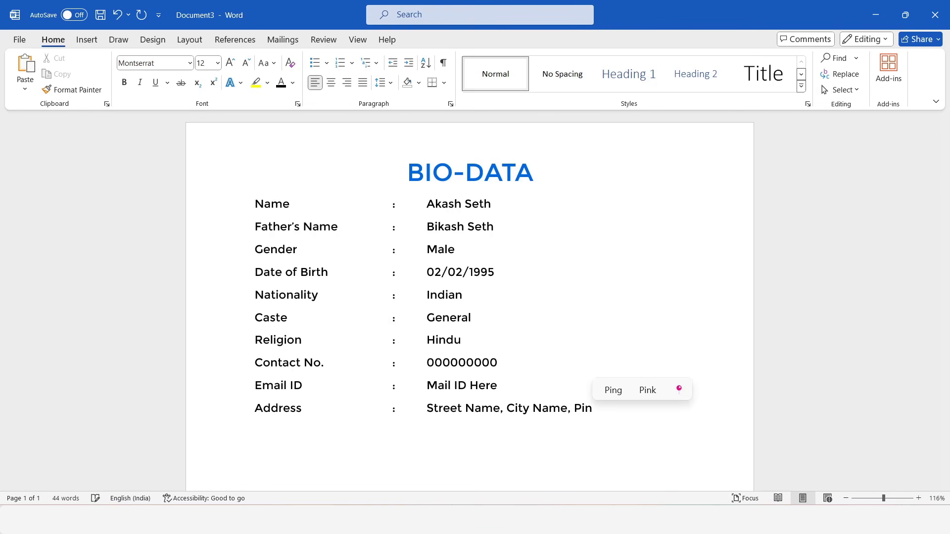
scroll(571, 328, down, 1)
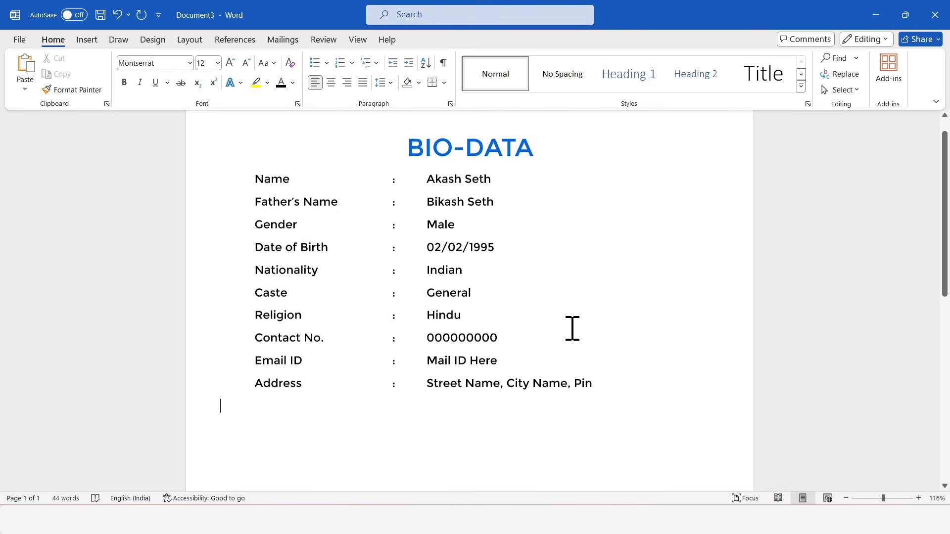
Step: Select the ten detail rows, remove the space after each paragraph and apply 1.15 line spacing
drag(615, 376, 186, 180)
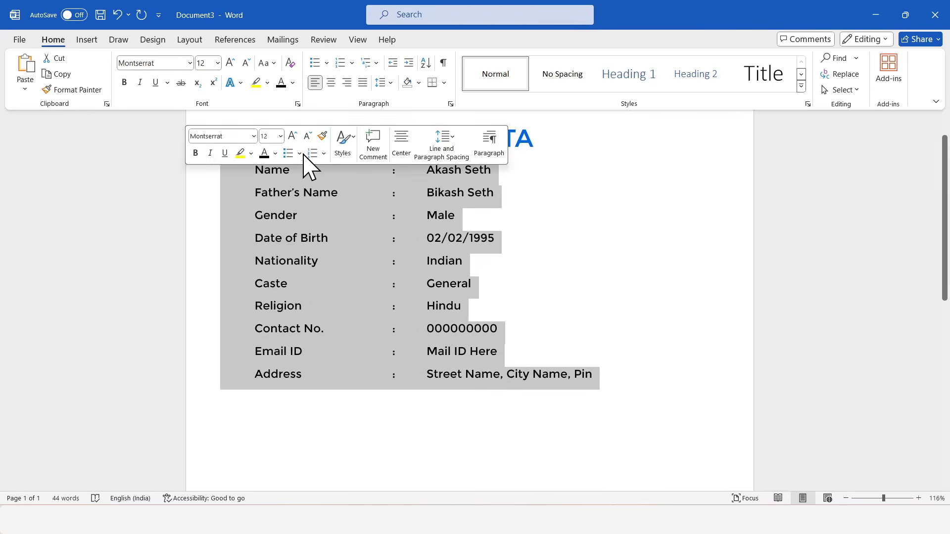
click(387, 83)
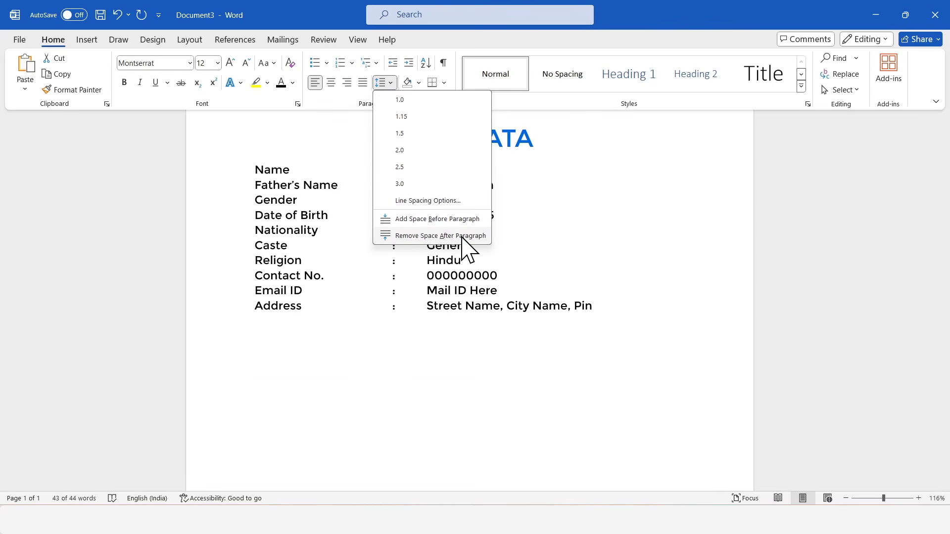
click(462, 237)
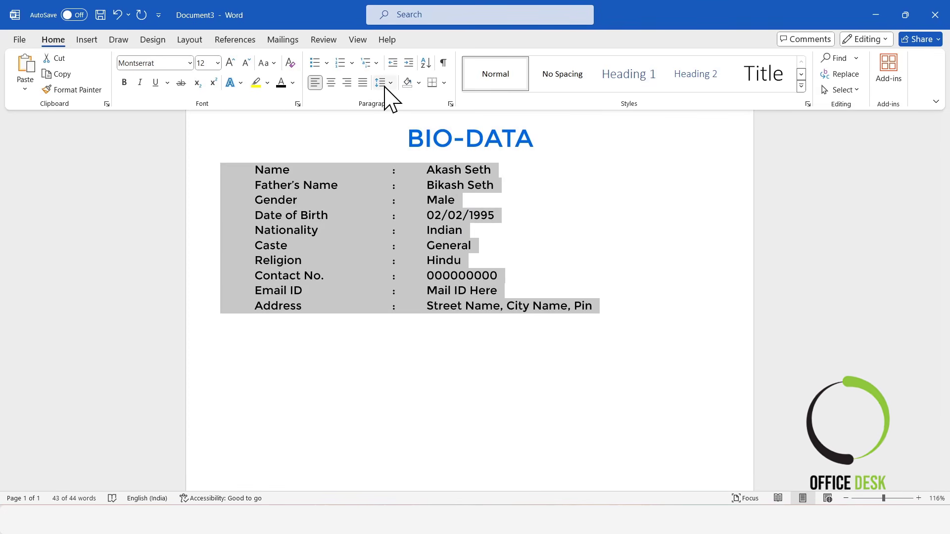
click(393, 84)
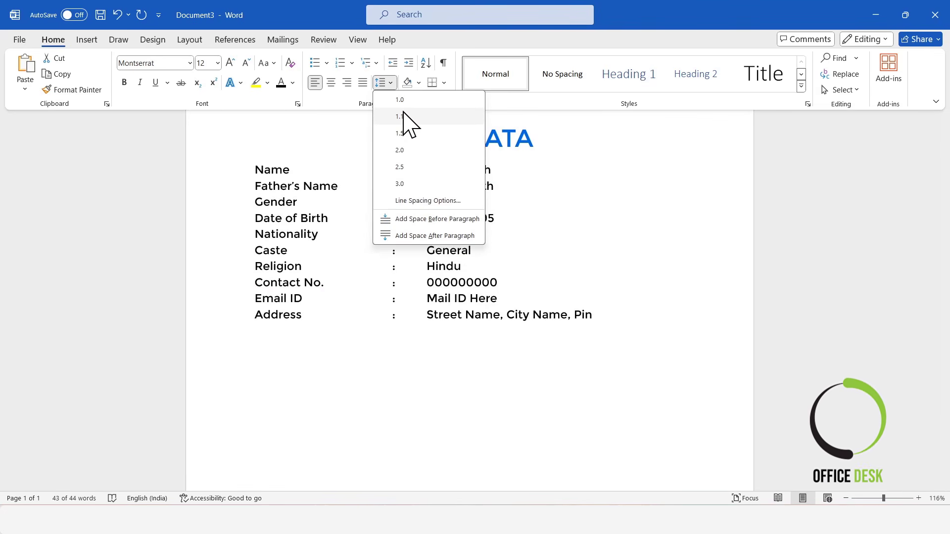
click(442, 129)
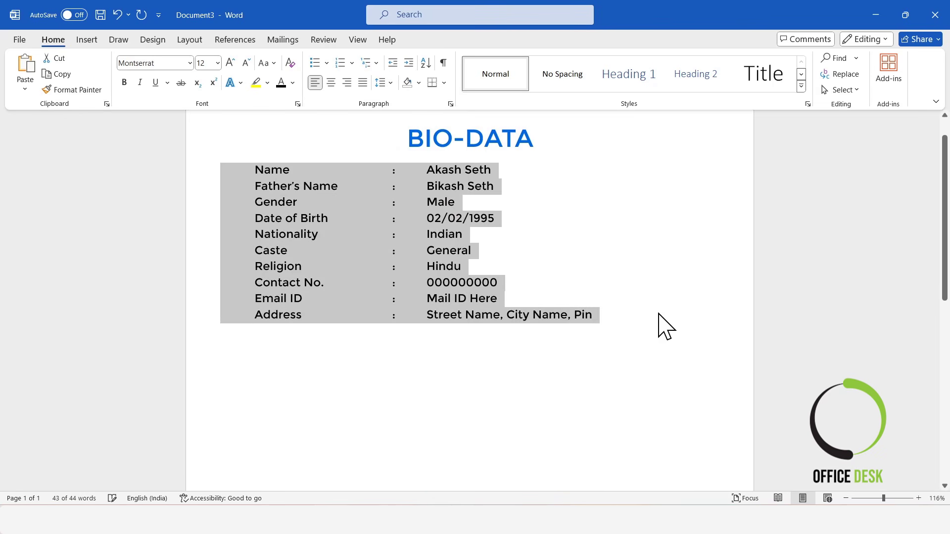
click(625, 332)
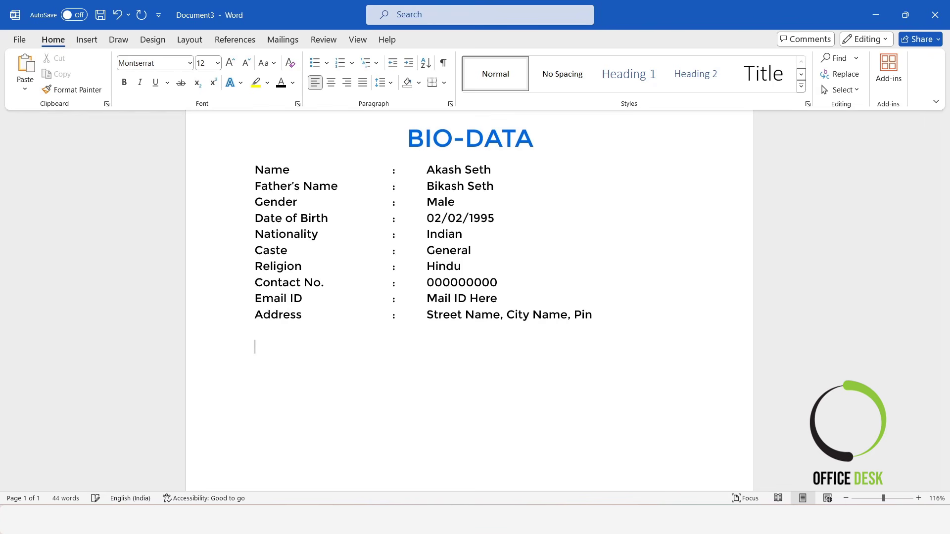
Step: Type Education, make it bold, underlined and UPPERCASE, then start a new line below
text(Ed)
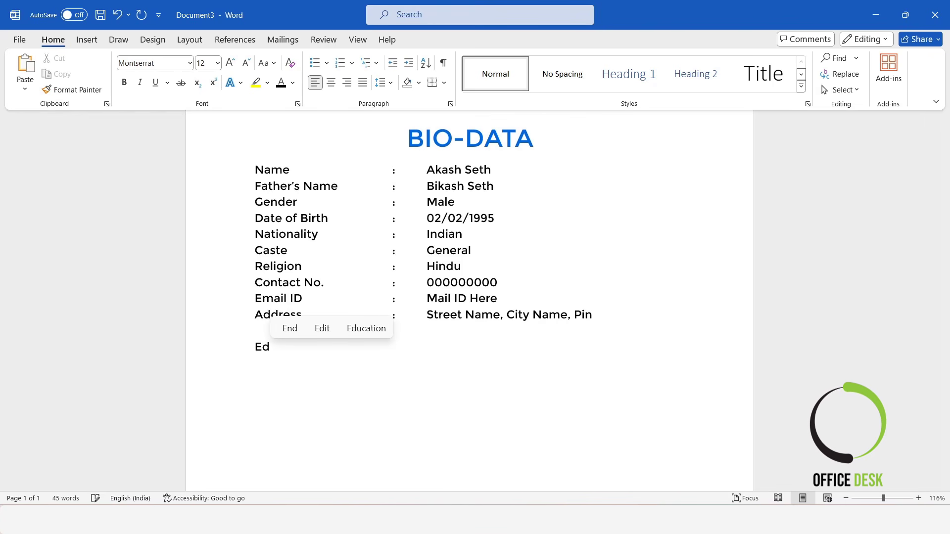
text(ucation)
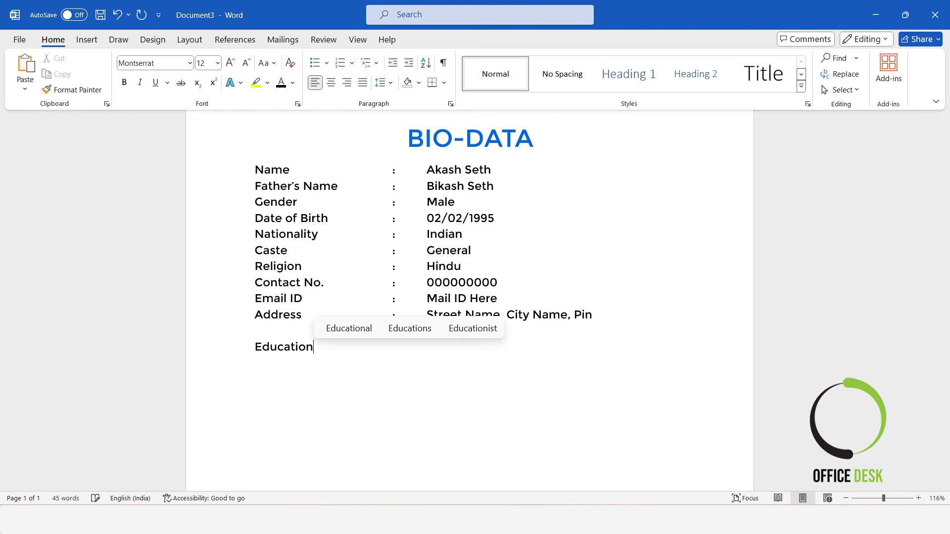
double_click(284, 346)
click(124, 82)
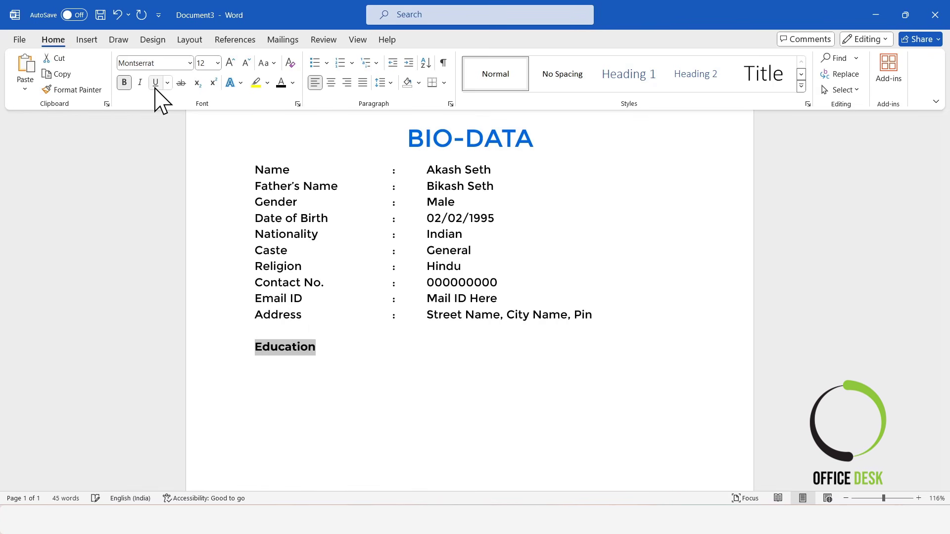
click(155, 82)
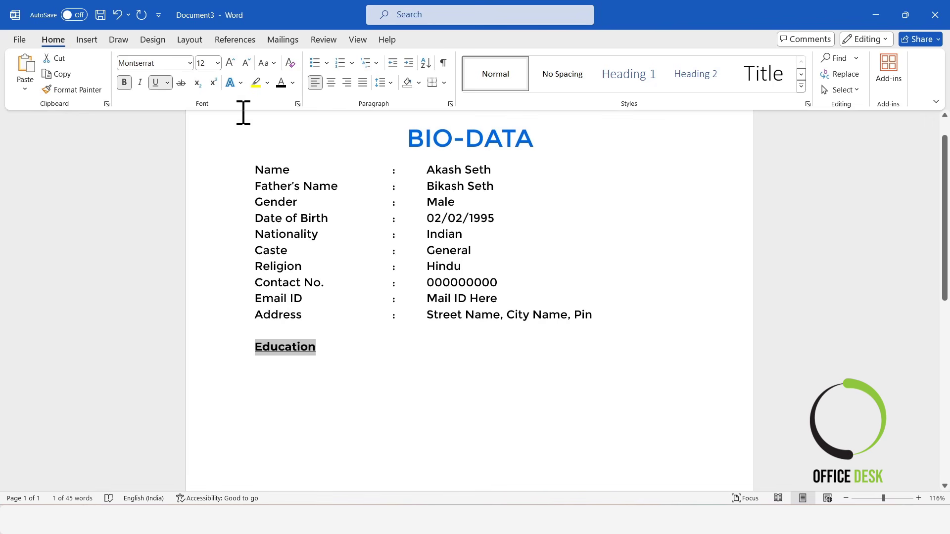
click(268, 63)
click(290, 114)
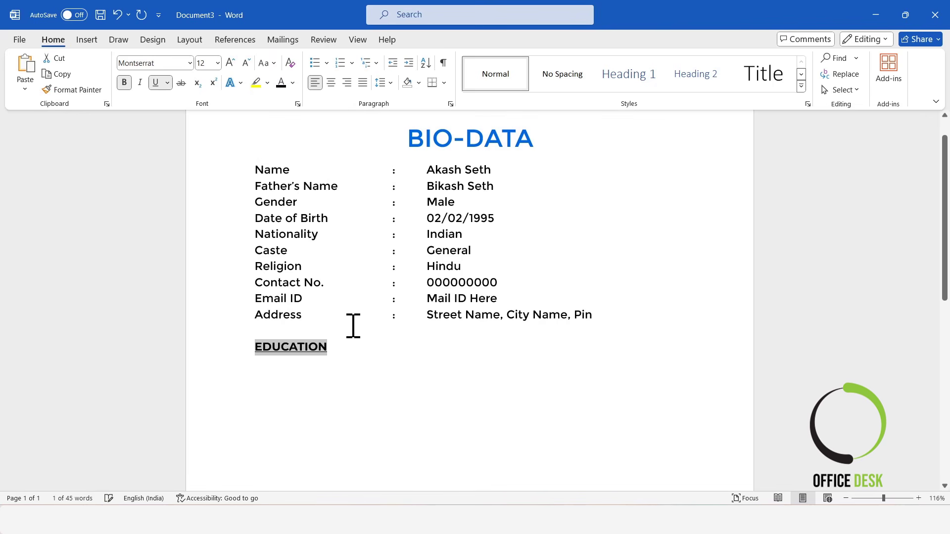
click(340, 351)
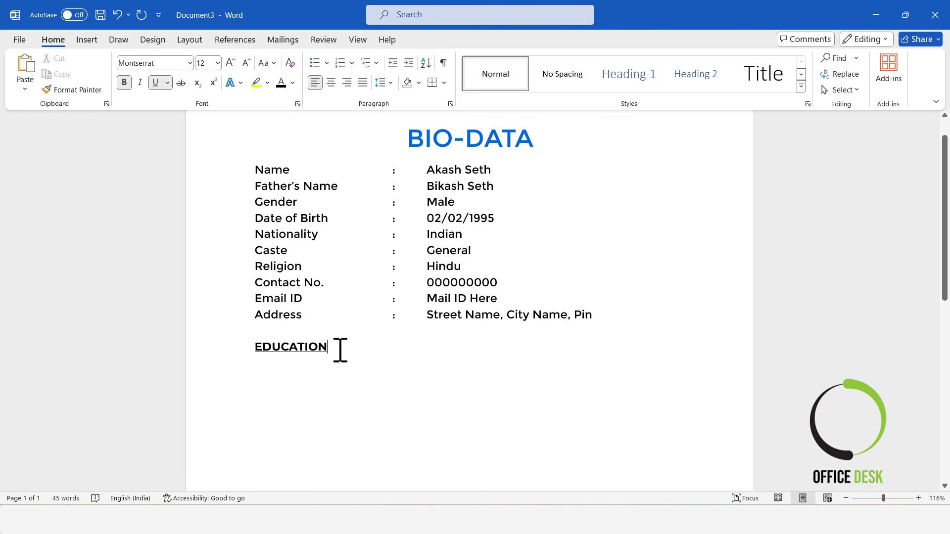
click(167, 83)
click(165, 84)
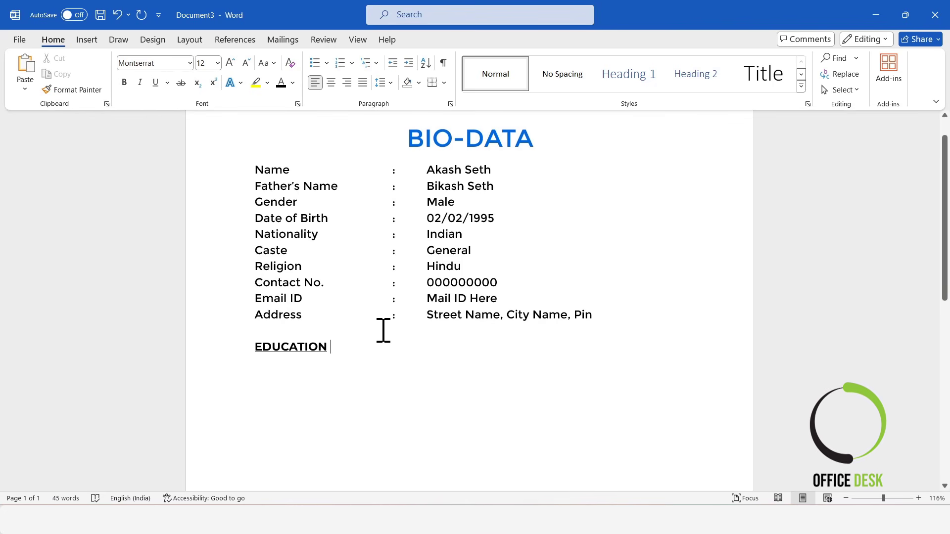
key(Return)
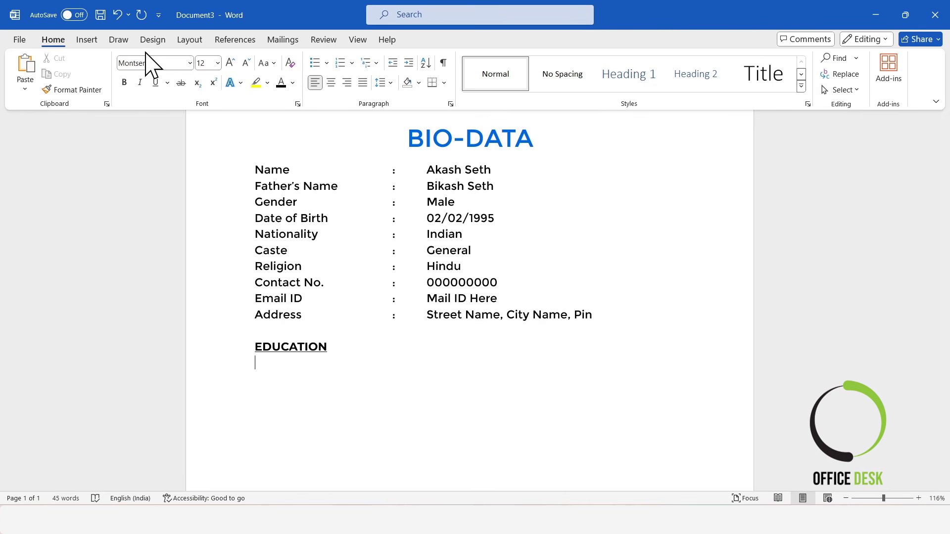
Step: Insert a 4-column, 5-row table through the Insert Table dialog
click(87, 41)
click(122, 94)
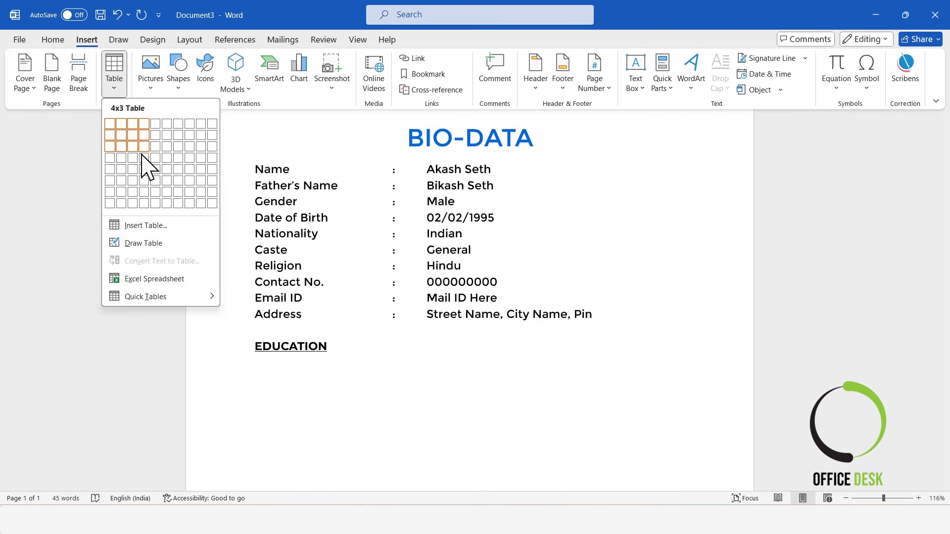
click(148, 223)
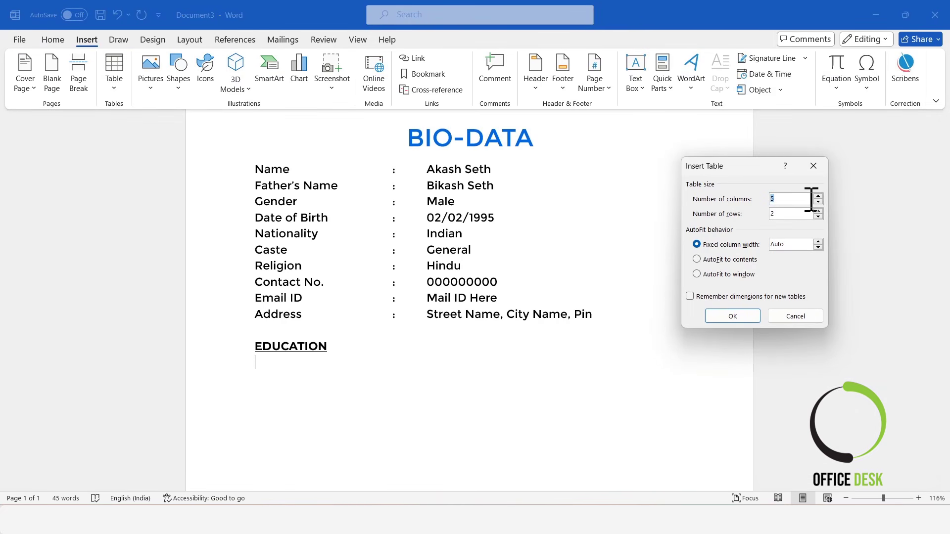
drag(776, 215, 764, 214)
text(5)
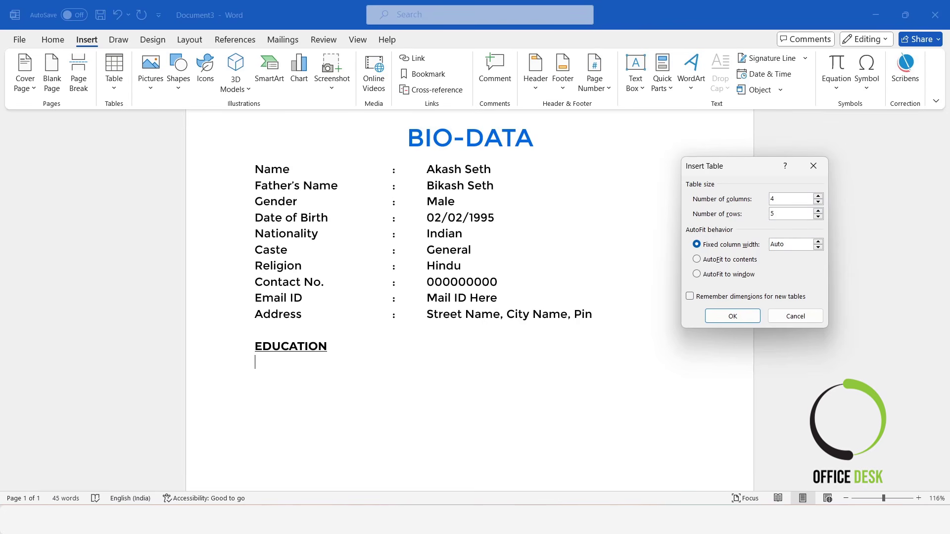
click(720, 317)
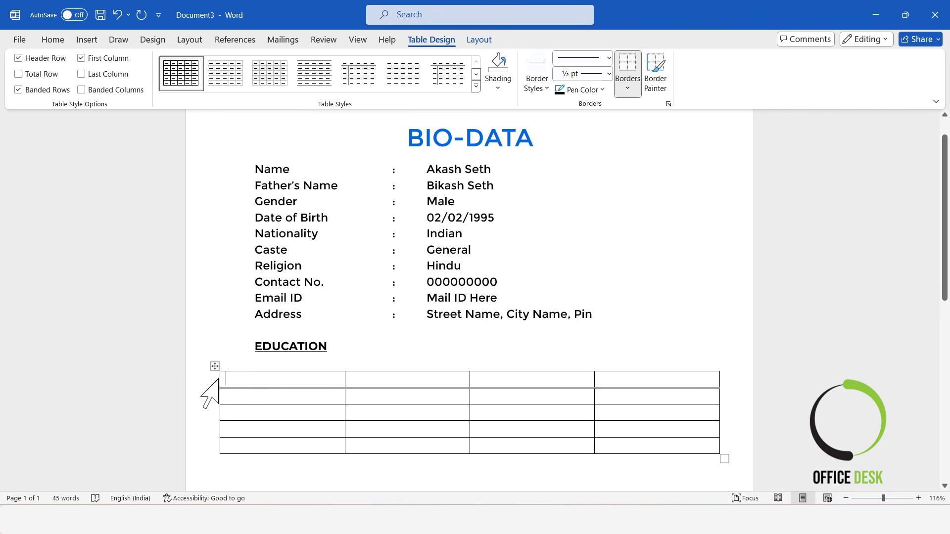
Step: Narrow the education table by pulling its left and right edges inward
drag(219, 377, 237, 376)
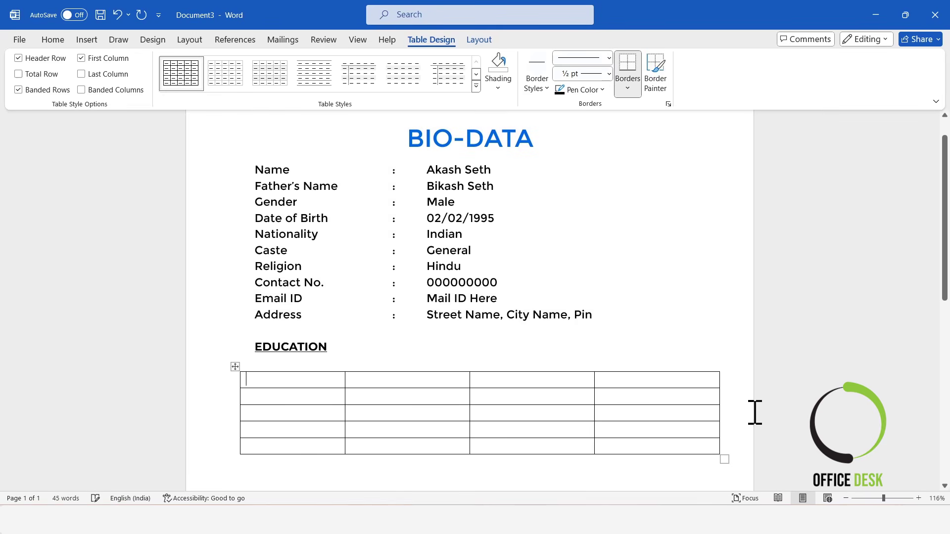
drag(718, 394, 691, 391)
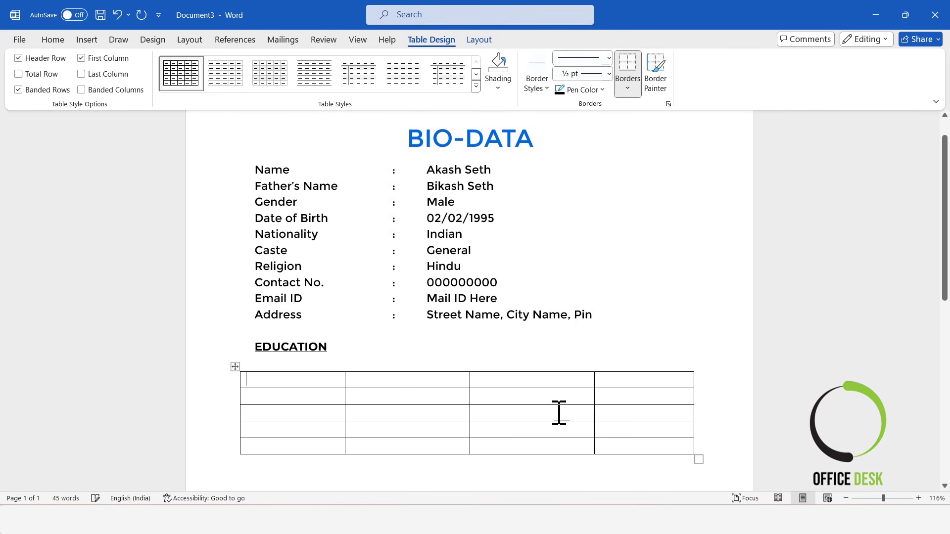
scroll(446, 396, down, 2)
Step: Centre-align all table cells and set the row height to 0.8 cm
click(235, 298)
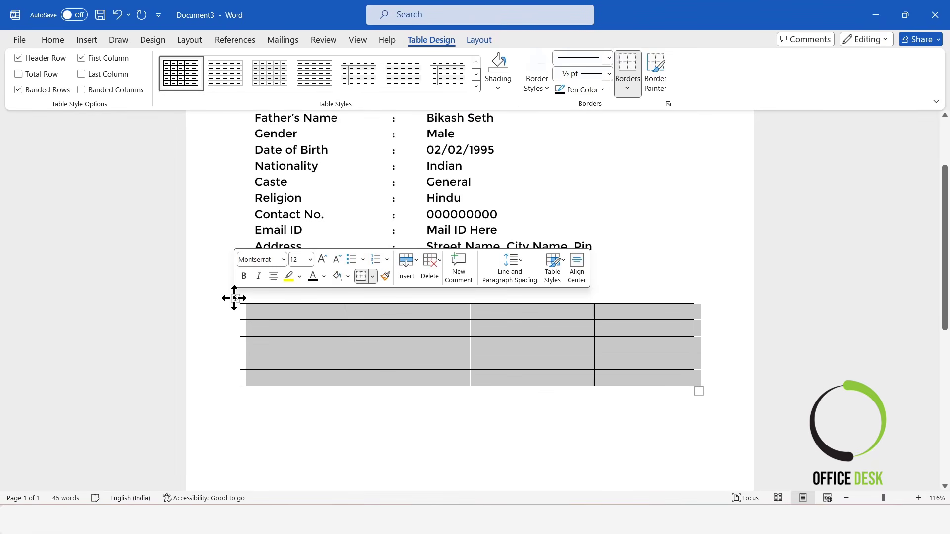
click(485, 41)
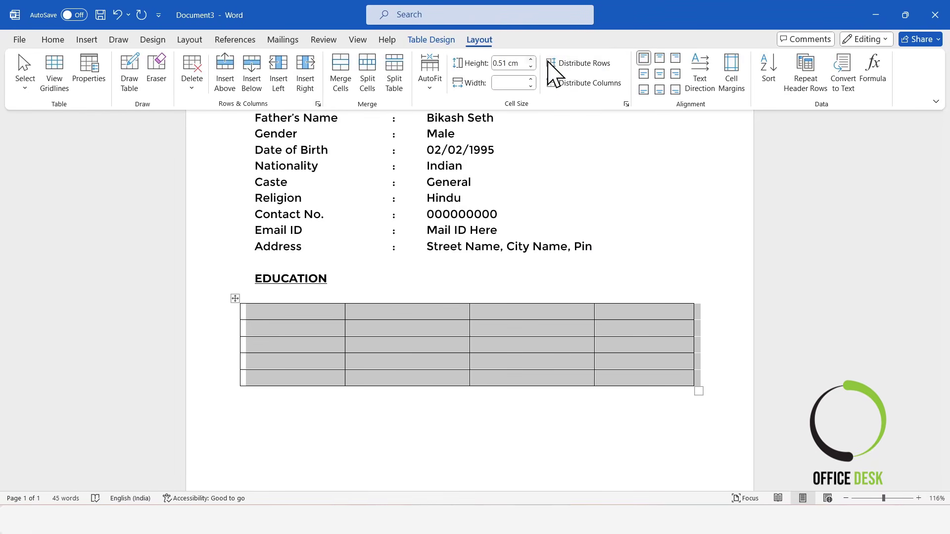
click(660, 74)
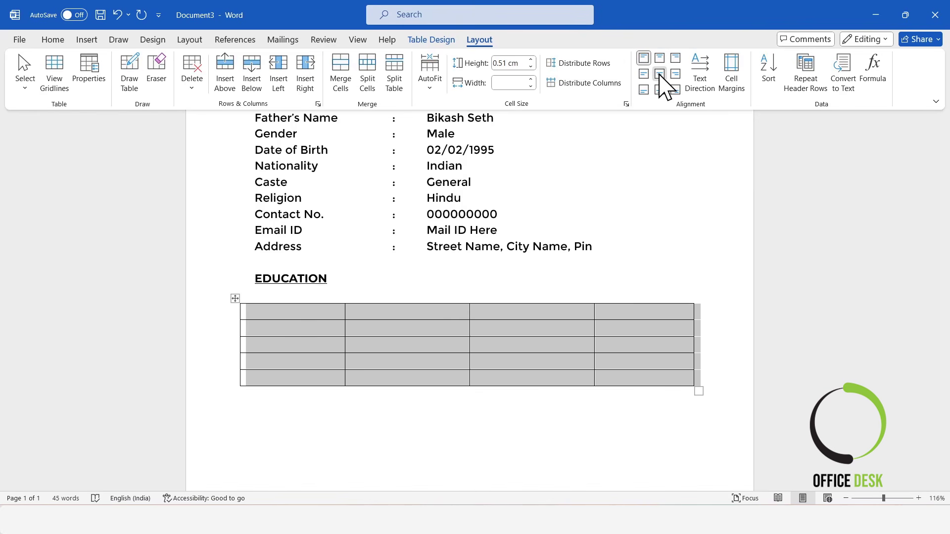
click(532, 60)
click(531, 60)
click(532, 60)
click(532, 60)
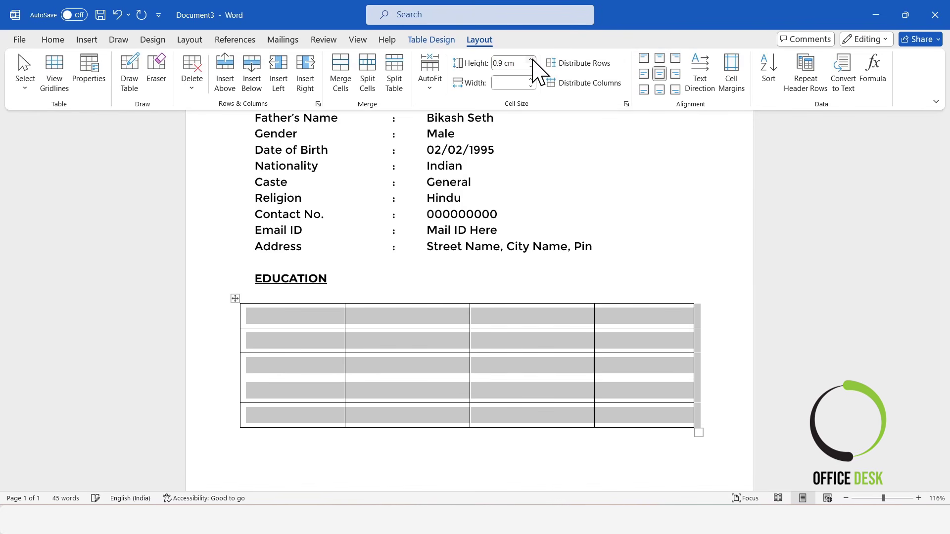
click(531, 66)
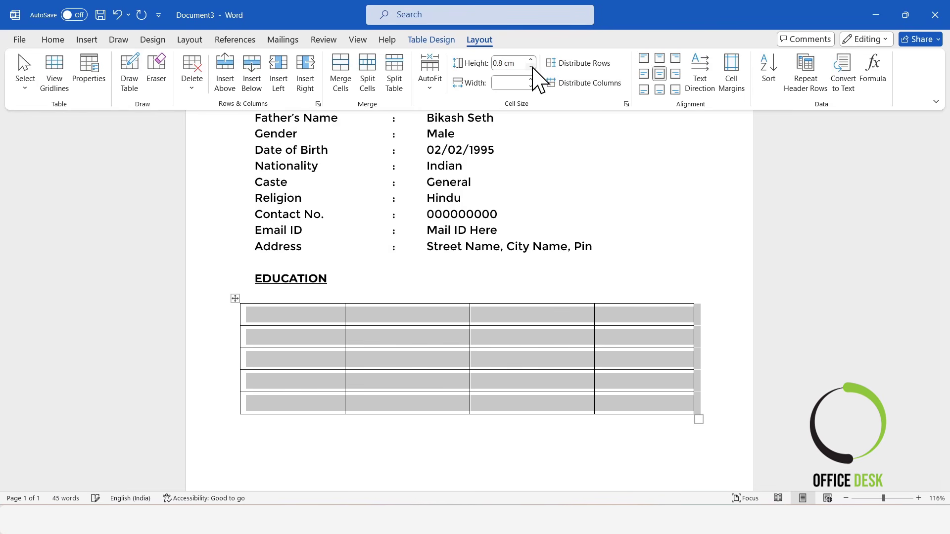
Step: Select all four cells of the table's top row
click(320, 317)
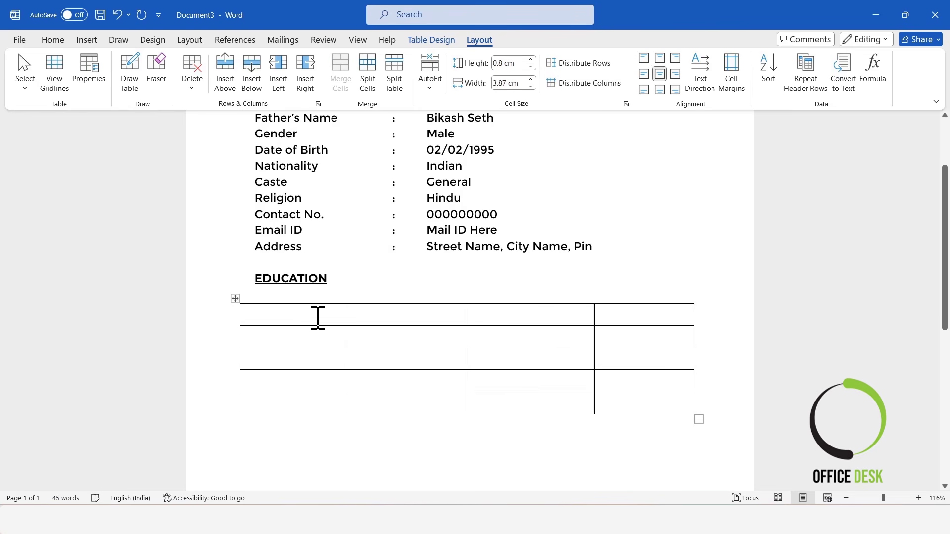
drag(296, 316, 449, 312)
drag(569, 311, 642, 313)
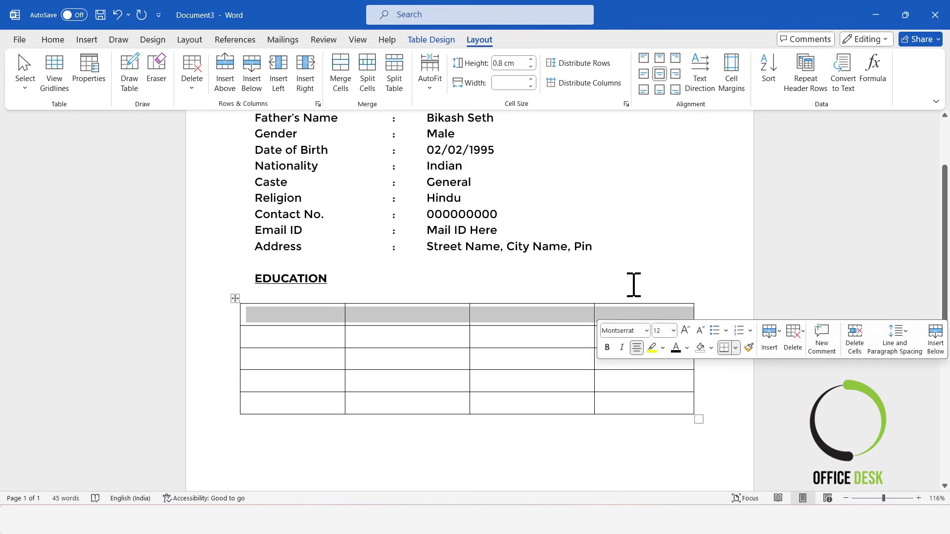
Step: Shade the selected top row of the table blue
click(431, 40)
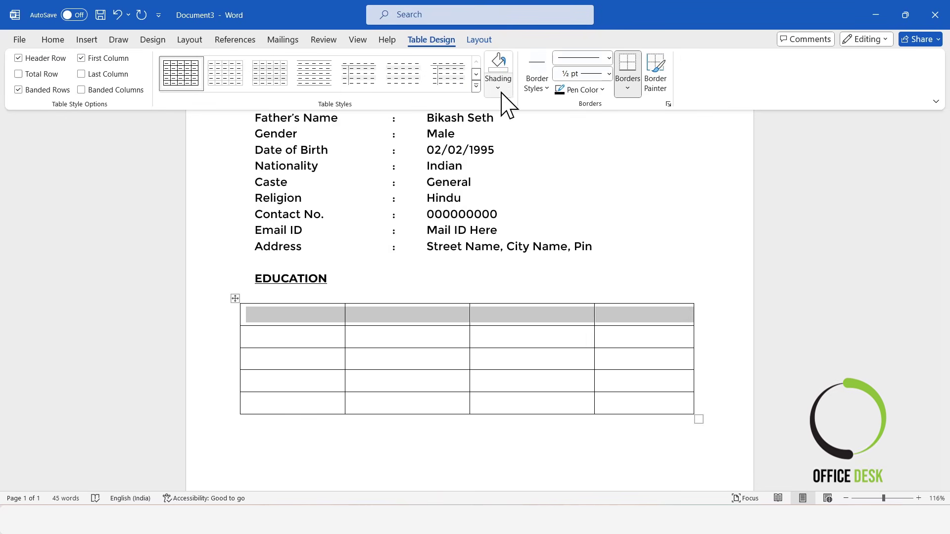
click(499, 88)
click(490, 267)
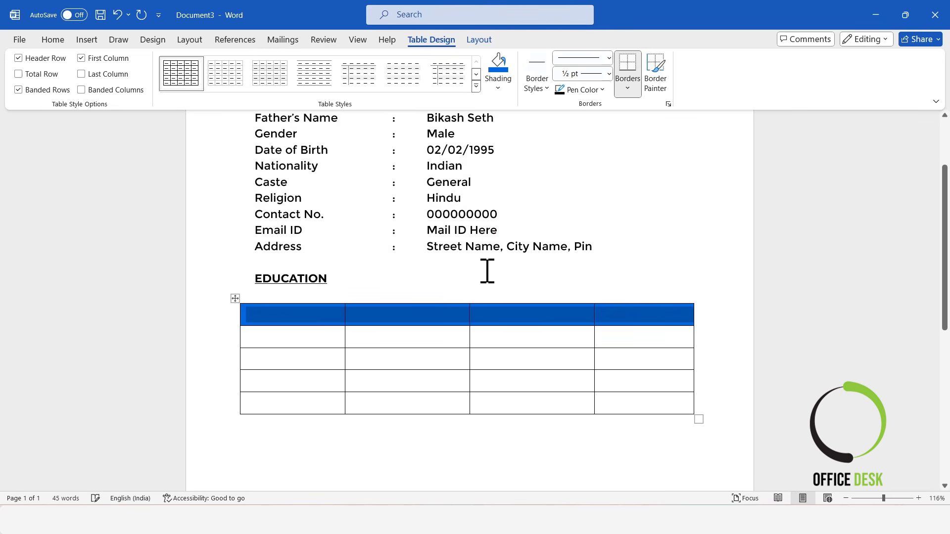
click(283, 330)
Step: Switch the header font colour to white and type the Examination heading
click(52, 39)
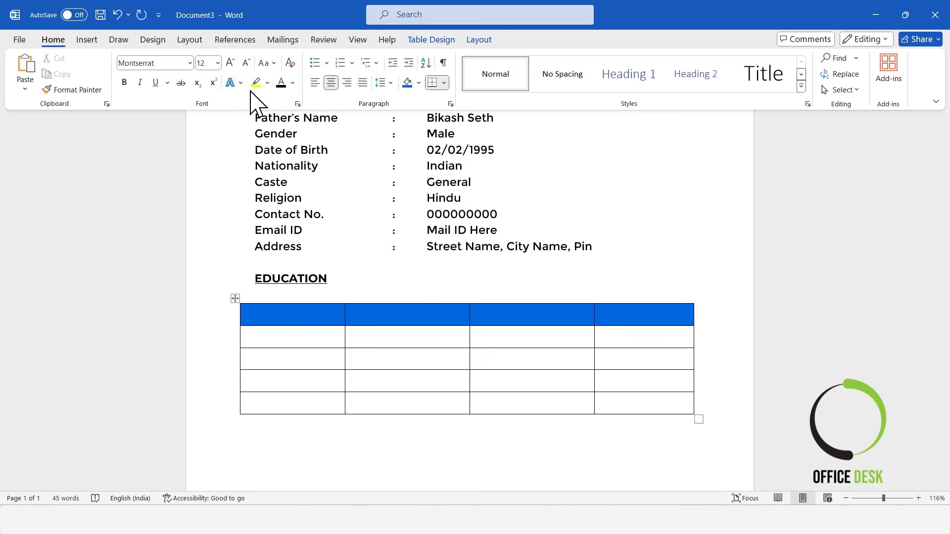
click(293, 83)
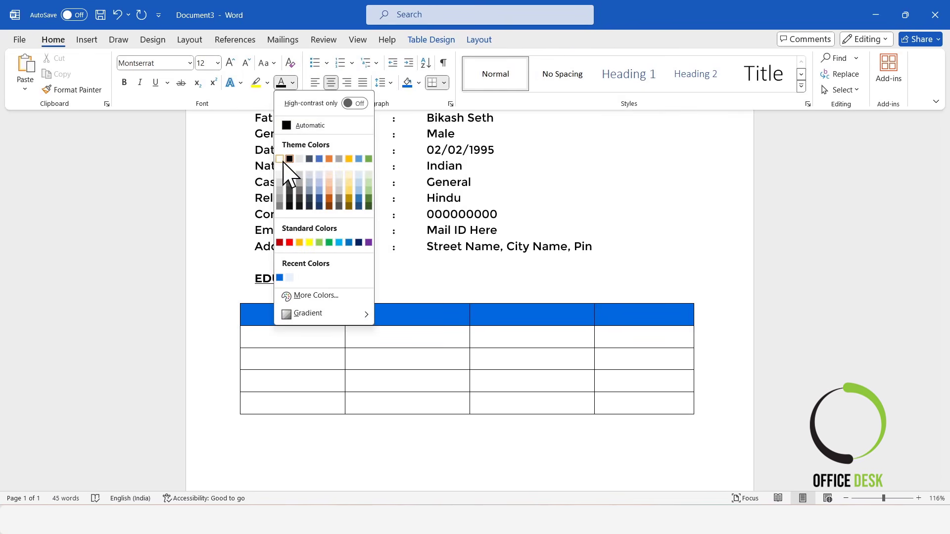
click(282, 159)
text(Exa)
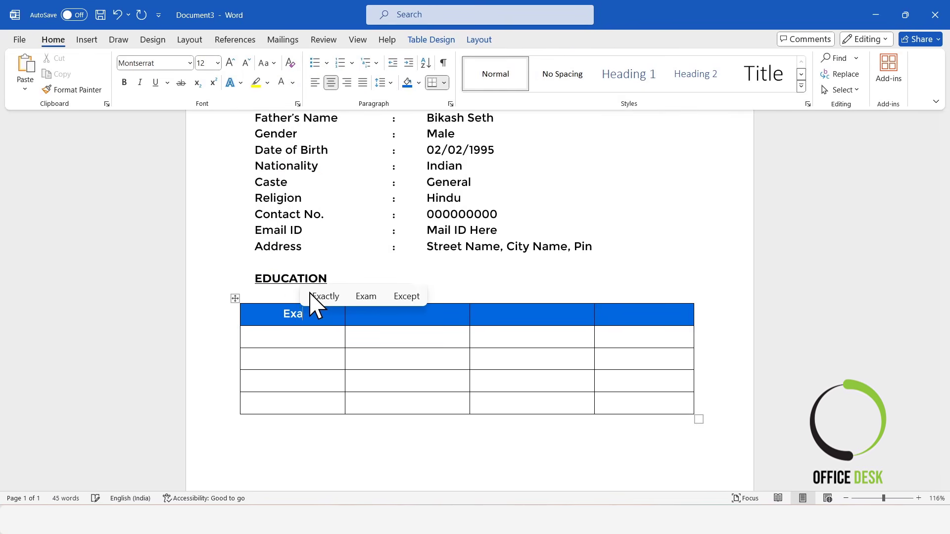
text(mina)
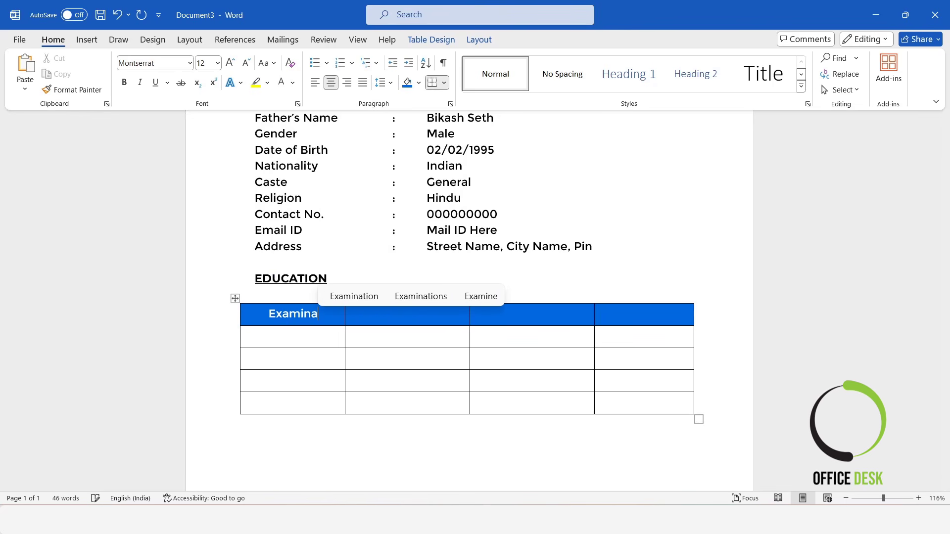
text(tion)
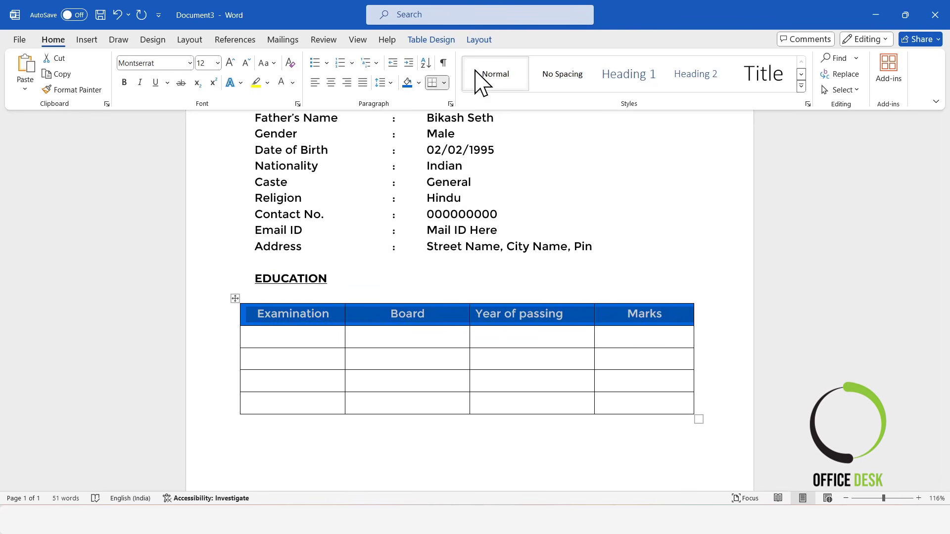
Step: Fill the Examination and Board columns for 10th, 12th, B.S.C. and M.S.C., with N.B.U. for the degrees
click(473, 40)
click(299, 335)
text(10th)
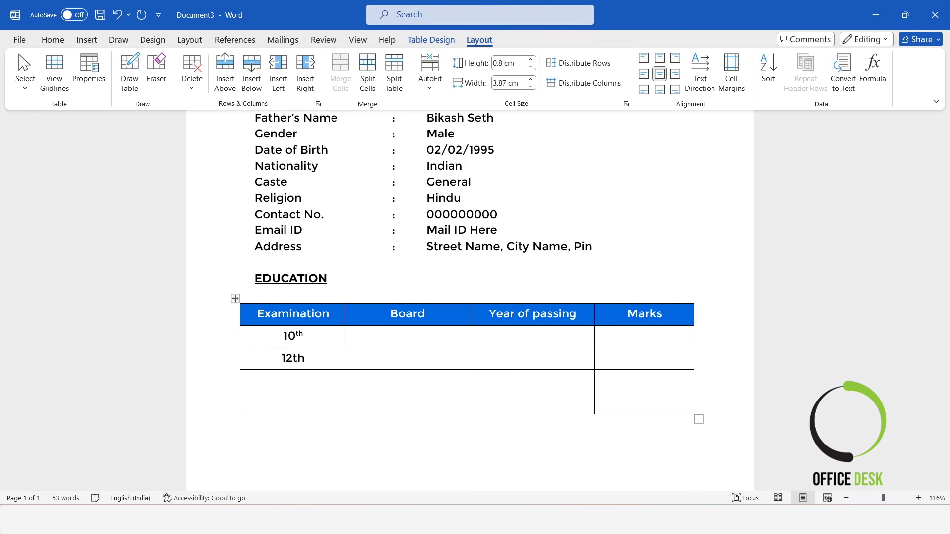
text(B.S.C)
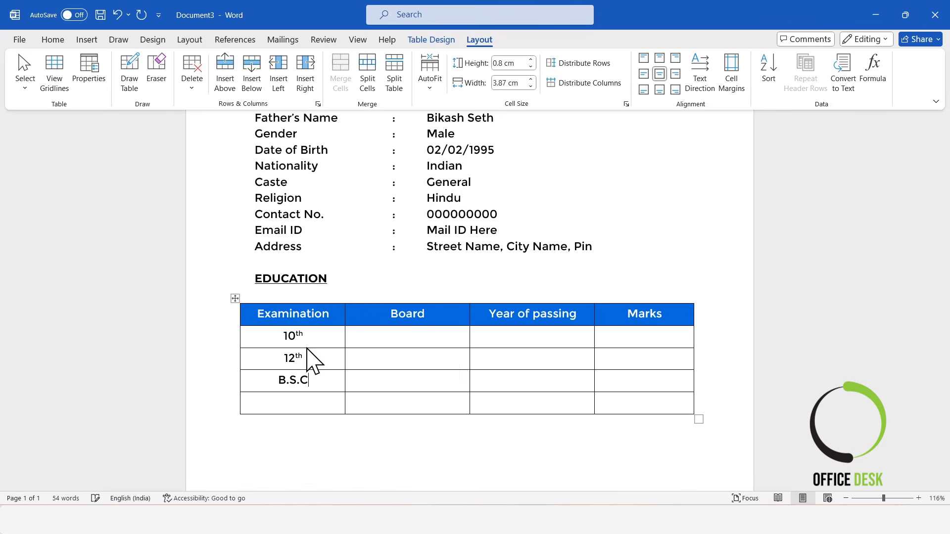
key(Down)
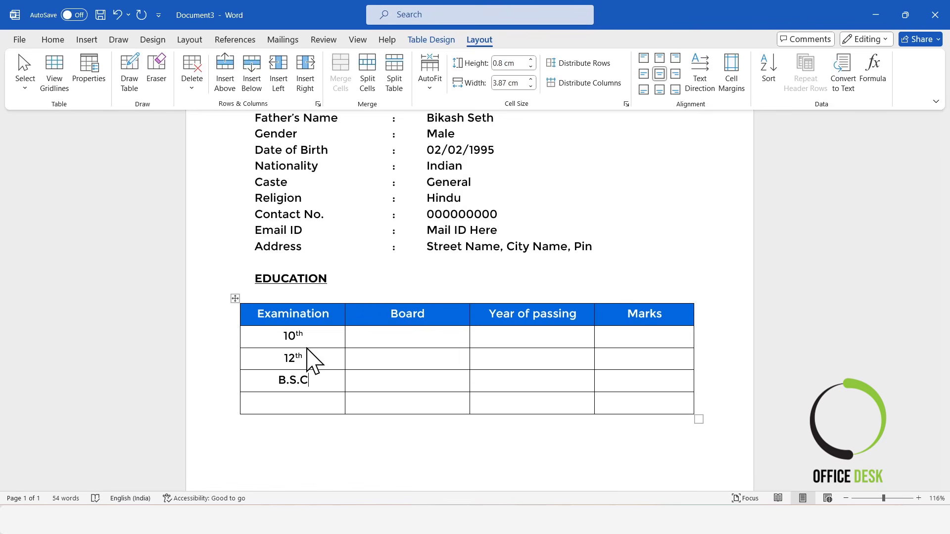
text(M.S.C)
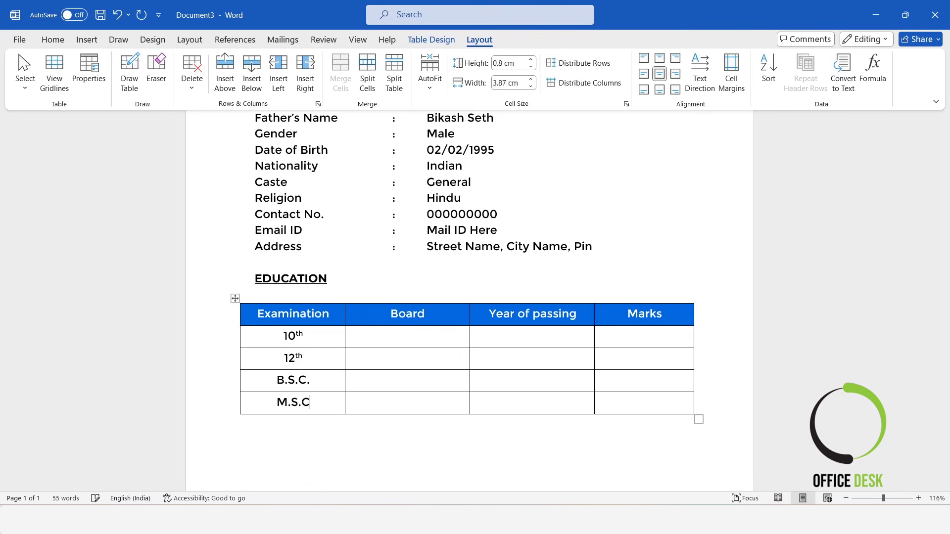
text(.)
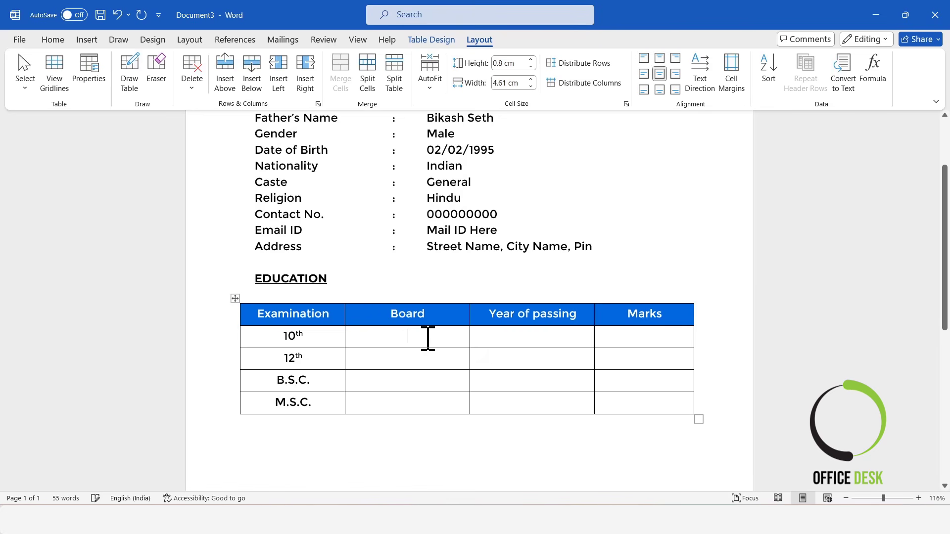
text(W.B.)
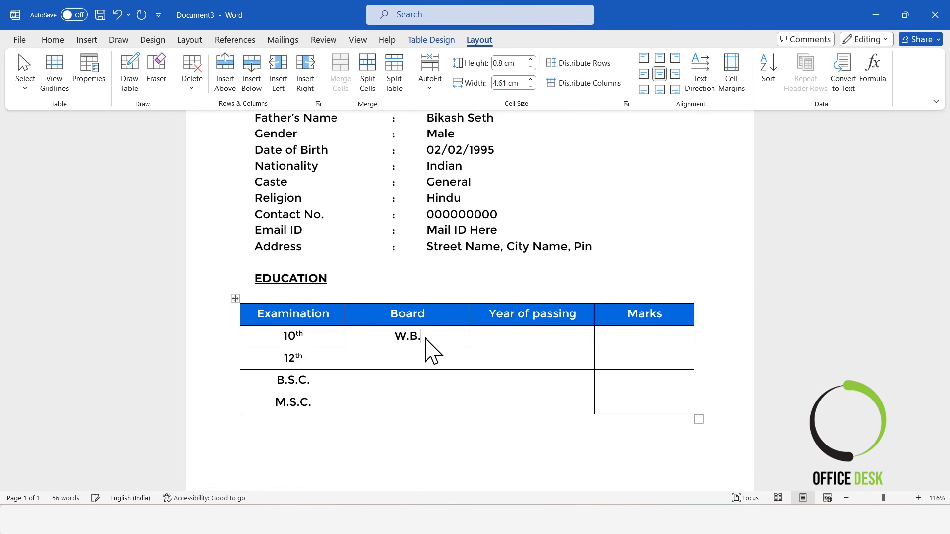
text(B.S)
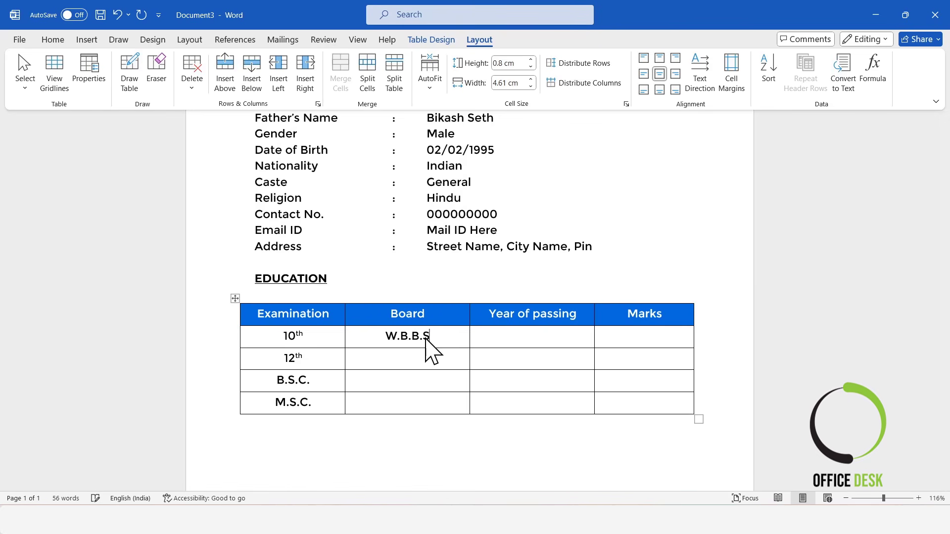
text(W.)
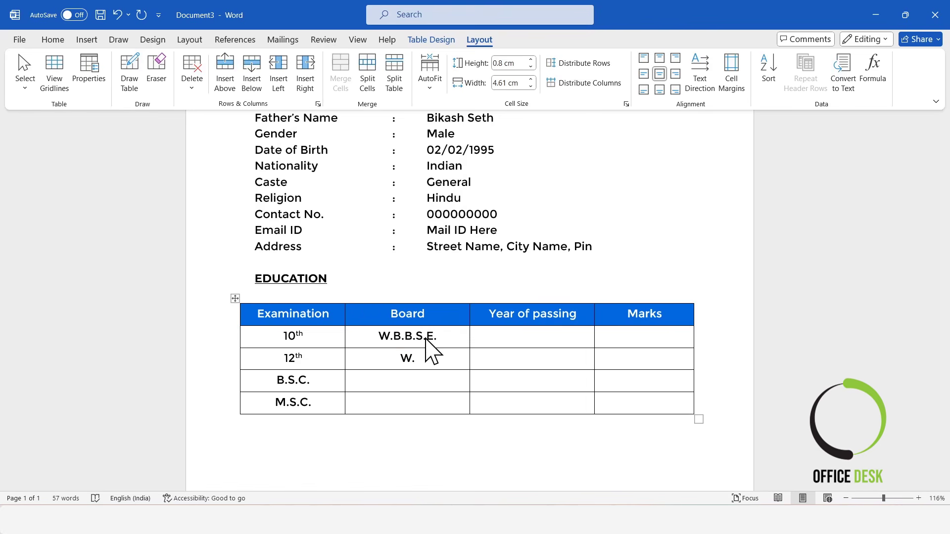
text(B.H.S.E.)
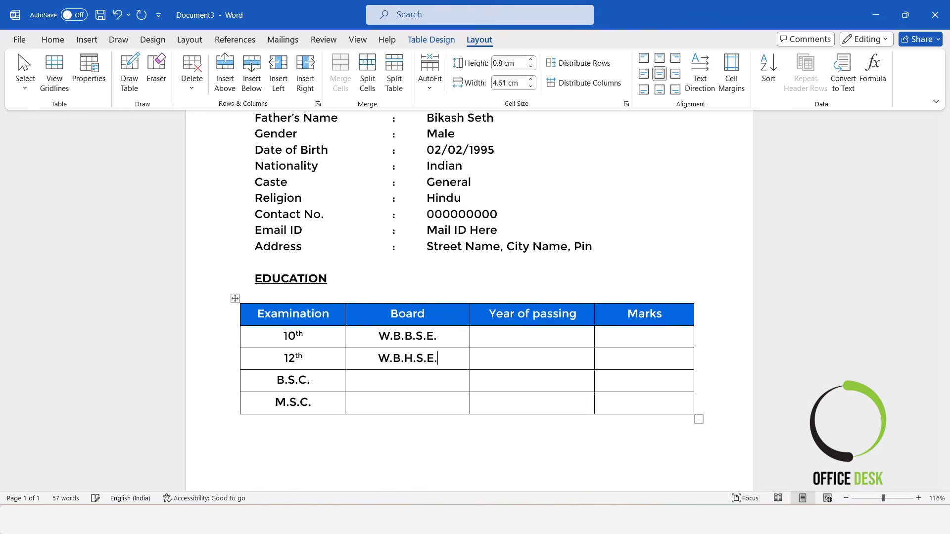
key(Down)
text(N.B.U.)
key(Down)
text(N.B.U.)
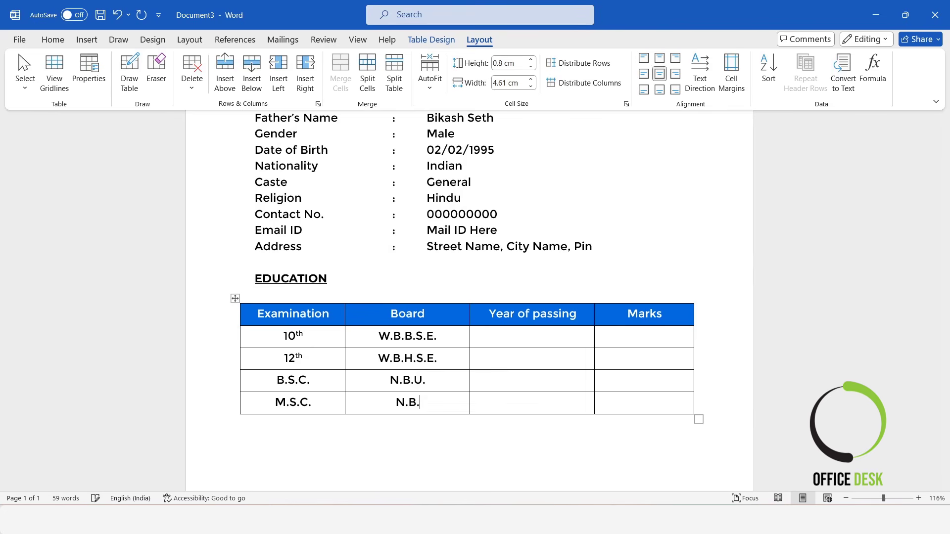
Step: Enter the passing years 2010–2017 and the marks for each row
click(533, 331)
text(202)
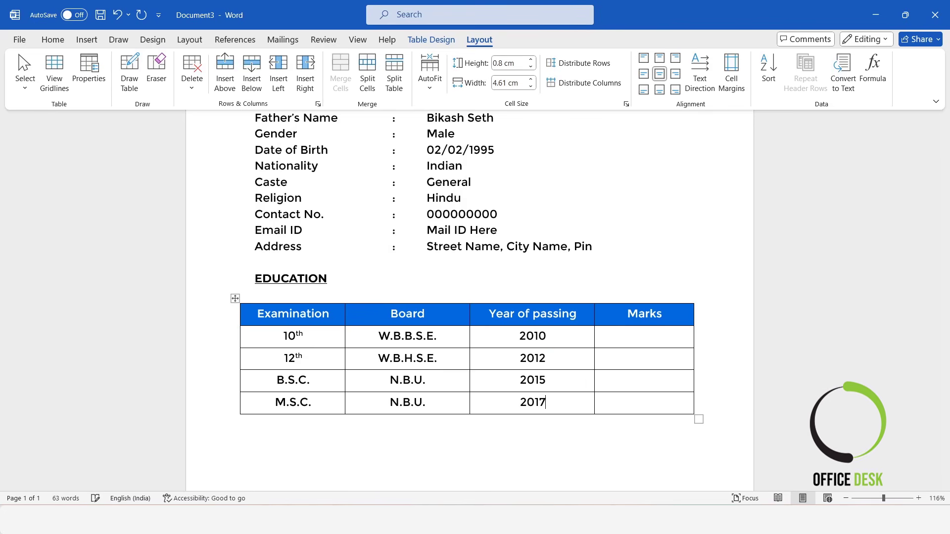
click(644, 336)
text(45)
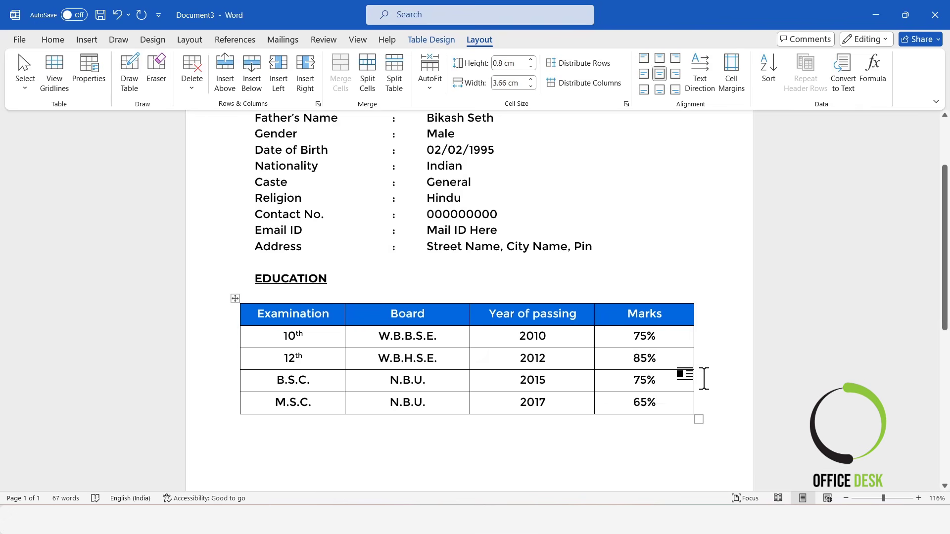
scroll(585, 351, down, 3)
Step: Shrink the data rows' font size by one step and reduce their row height
drag(284, 203, 648, 276)
click(52, 41)
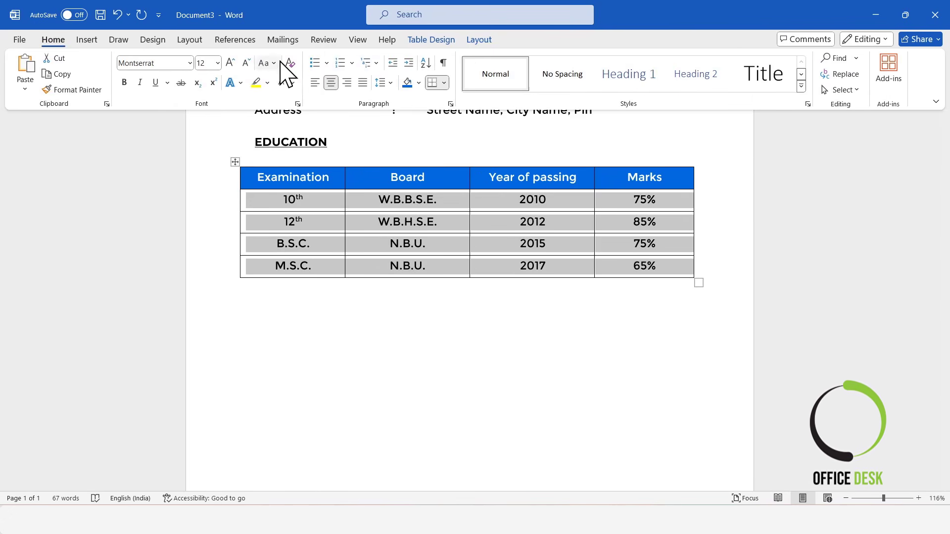
click(246, 63)
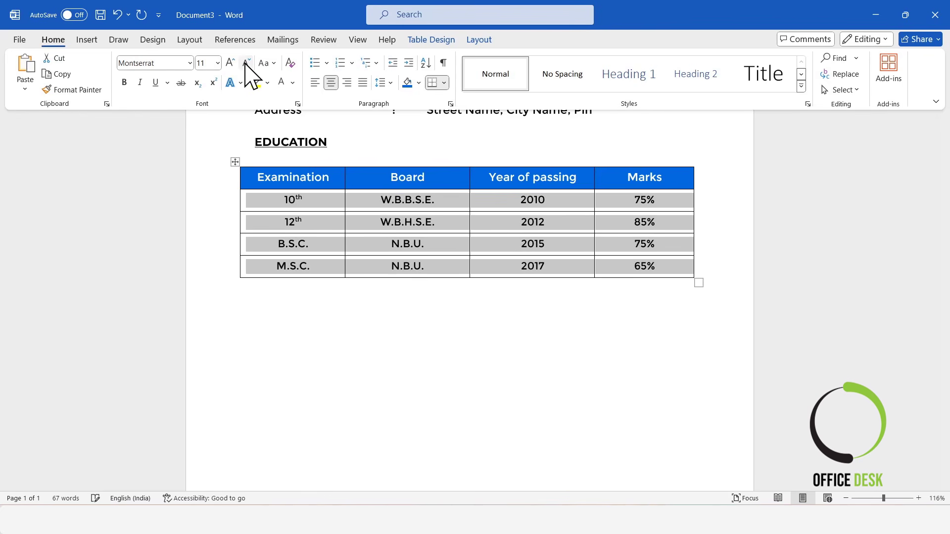
click(479, 41)
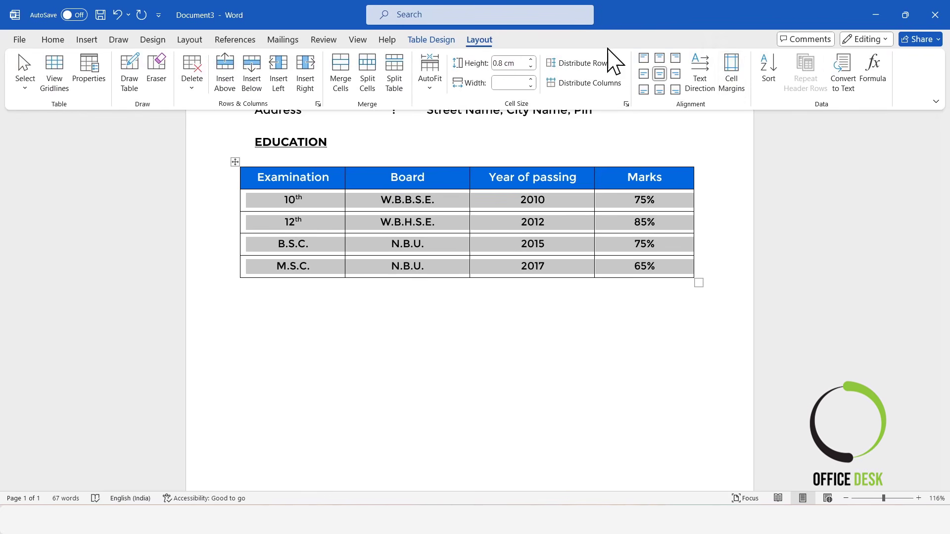
click(532, 66)
click(514, 317)
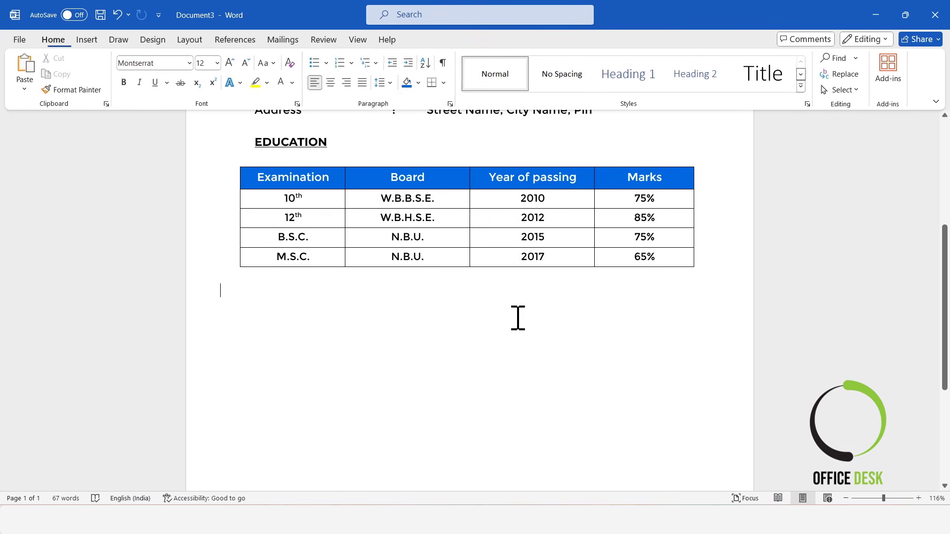
scroll(494, 328, up, 1)
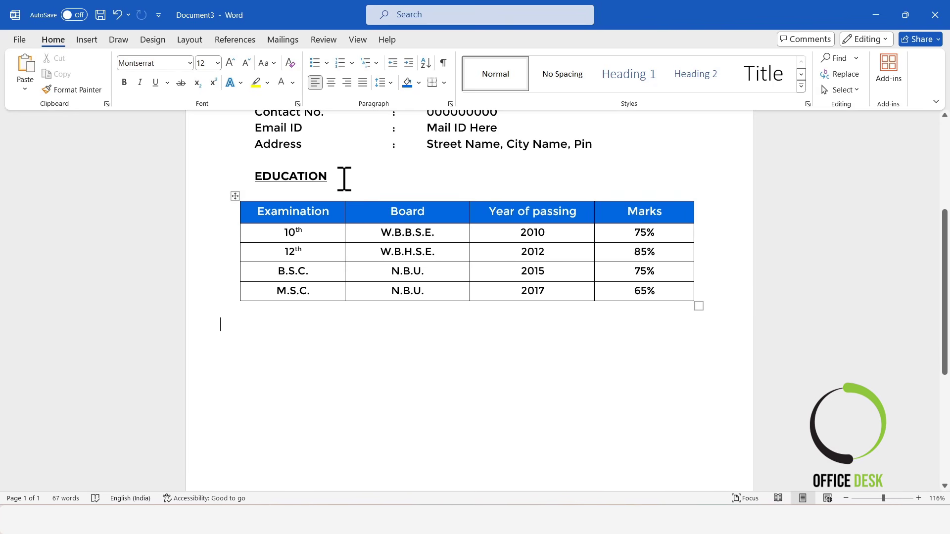
Step: Reduce the empty line above the table to 6 pt font size
click(246, 62)
click(246, 62)
click(245, 62)
click(246, 63)
click(246, 62)
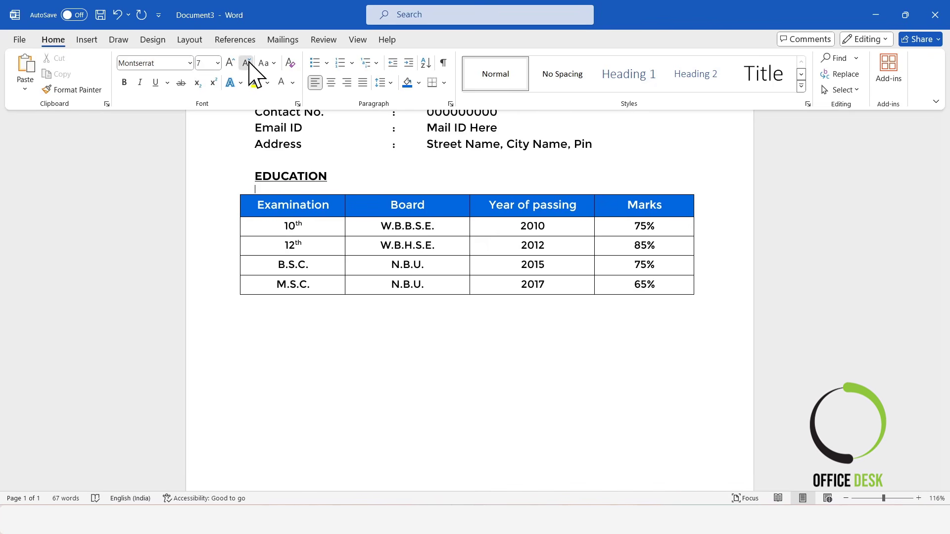
click(246, 62)
scroll(389, 364, up, 3)
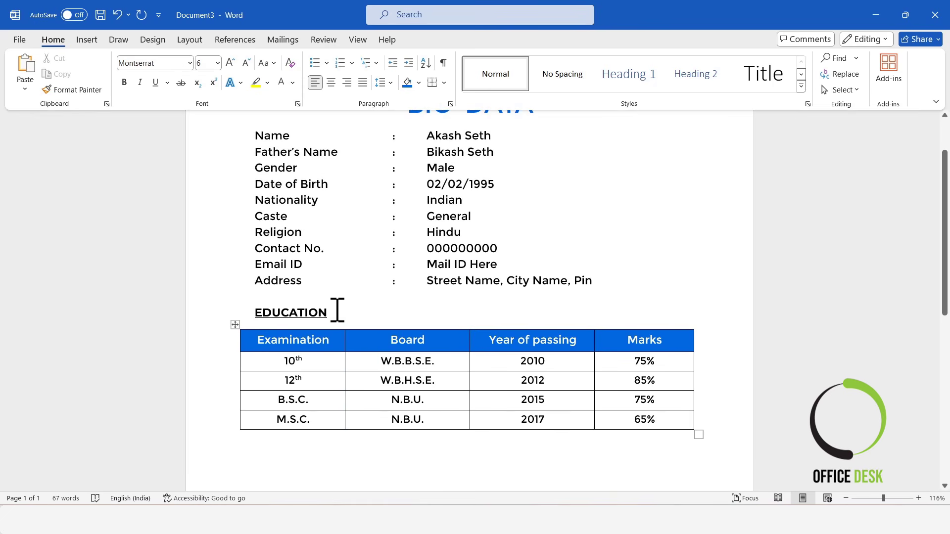
Step: Copy the EDUCATION heading below the education table and retype it as 'WORK Experience'
drag(325, 311, 247, 311)
key(ctrl+c)
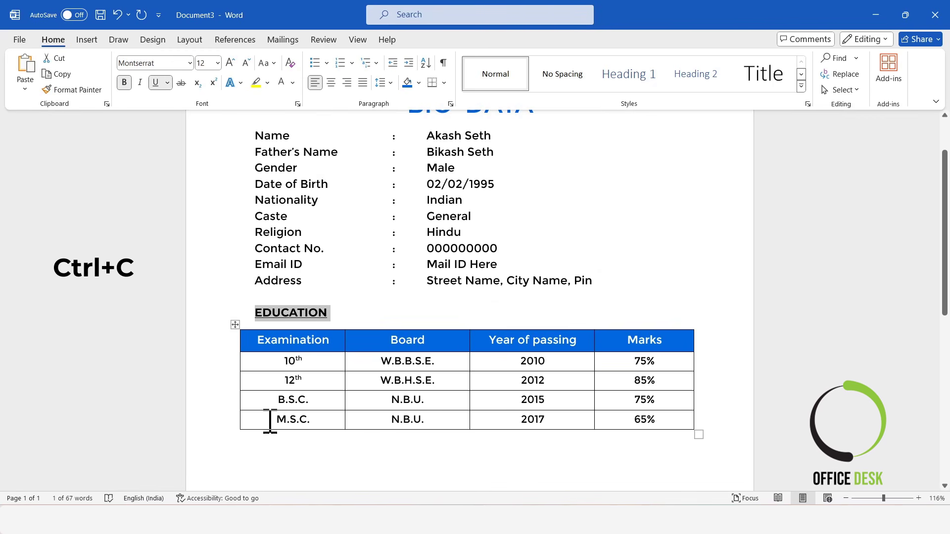
scroll(273, 410, down, 2)
click(285, 385)
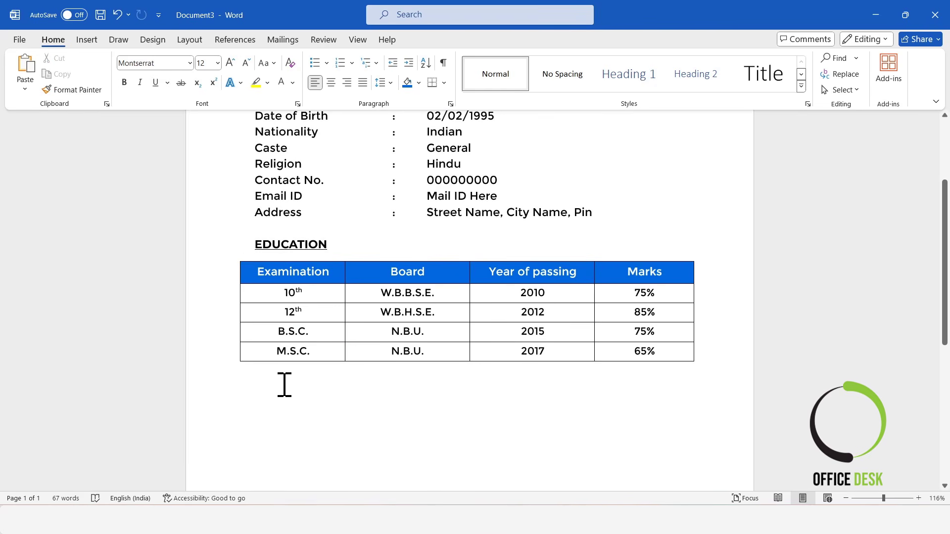
key(Return)
key(ctrl+v)
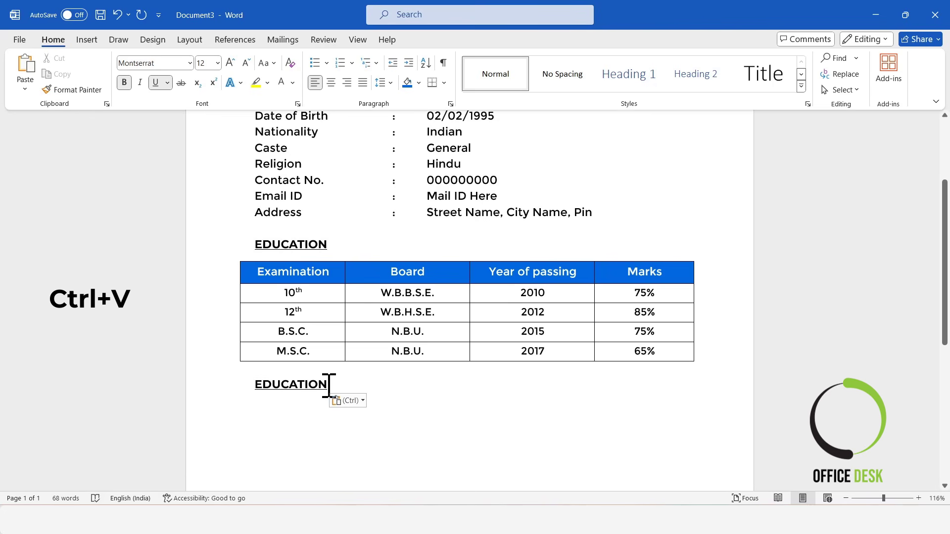
drag(328, 384, 272, 388)
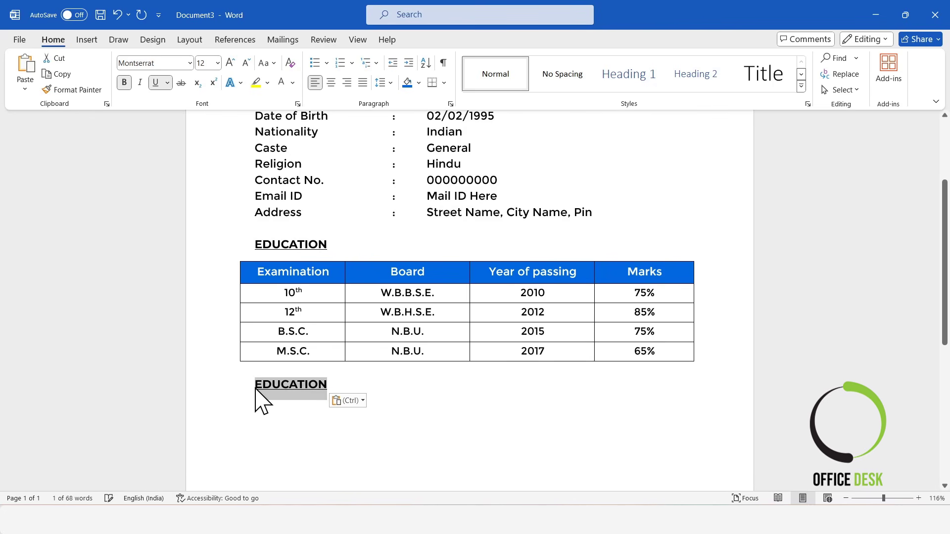
text(WORK)
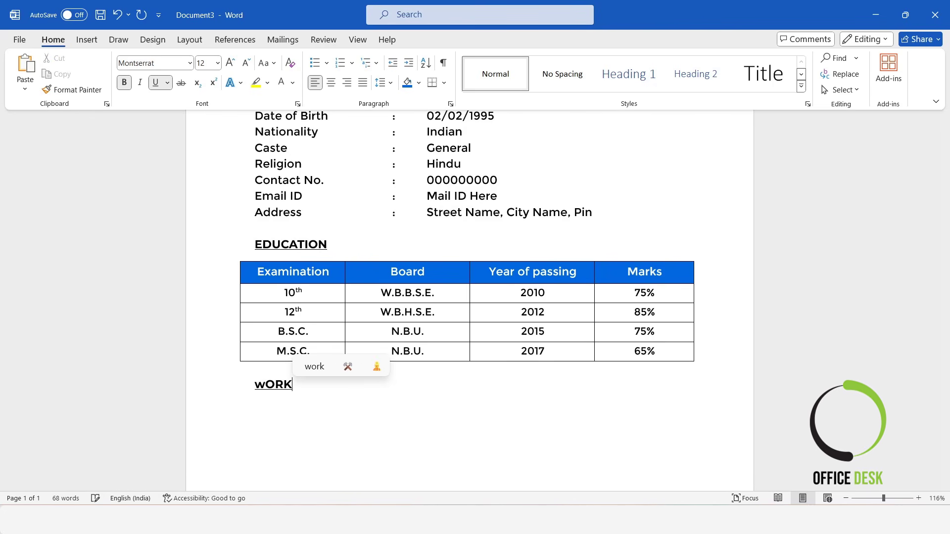
text( Expe)
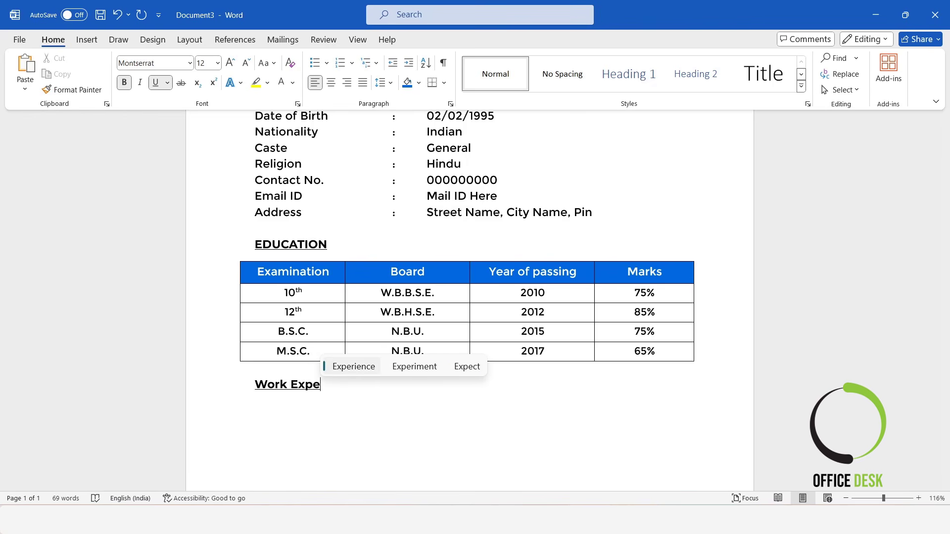
text(rience)
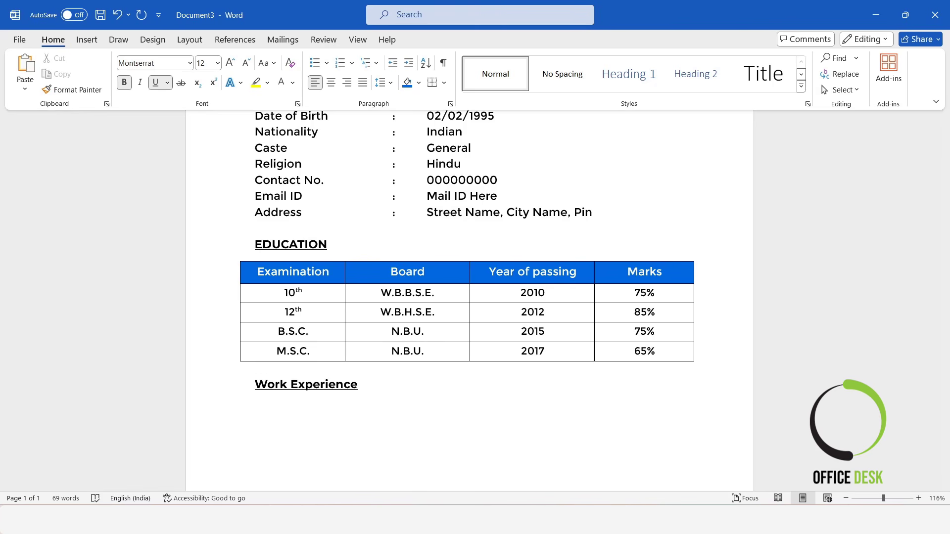
Step: Change the Work Experience heading to UPPERCASE
drag(363, 393, 233, 388)
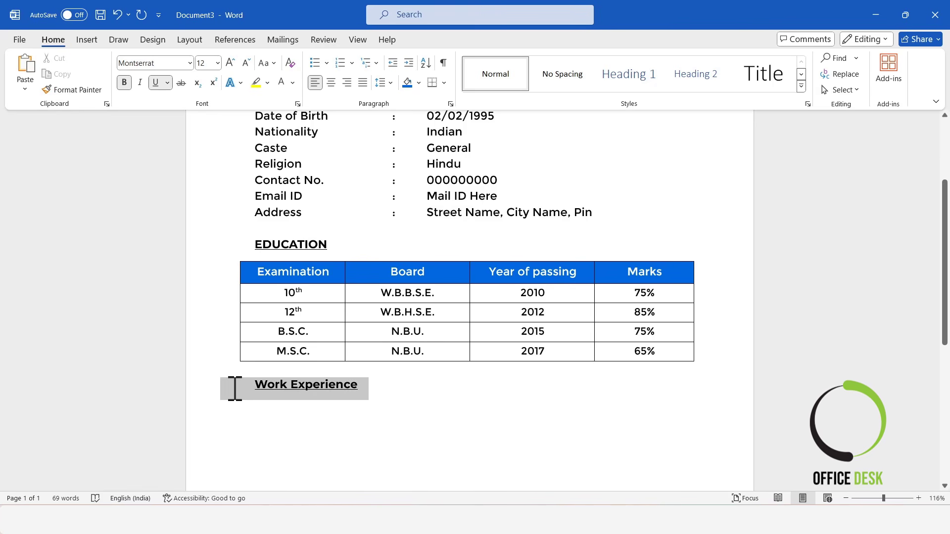
click(266, 63)
click(295, 114)
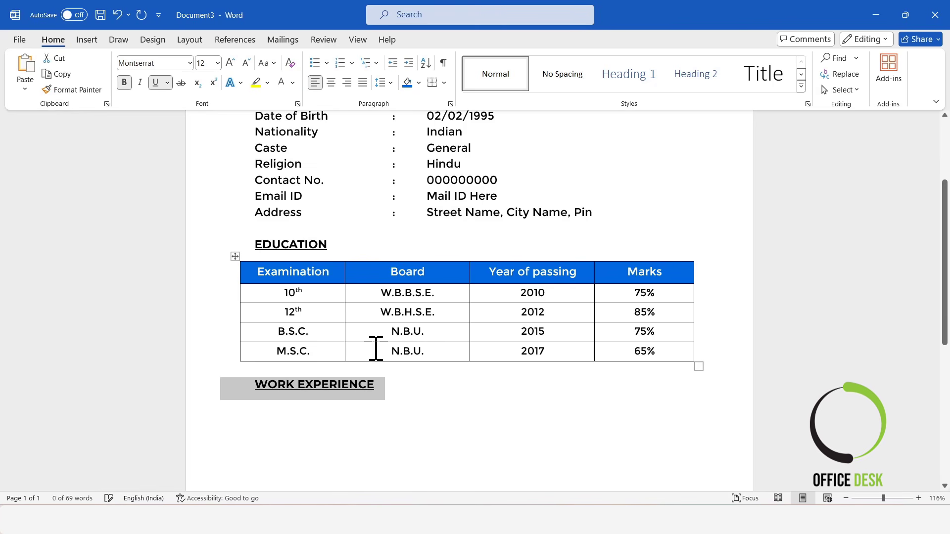
click(406, 396)
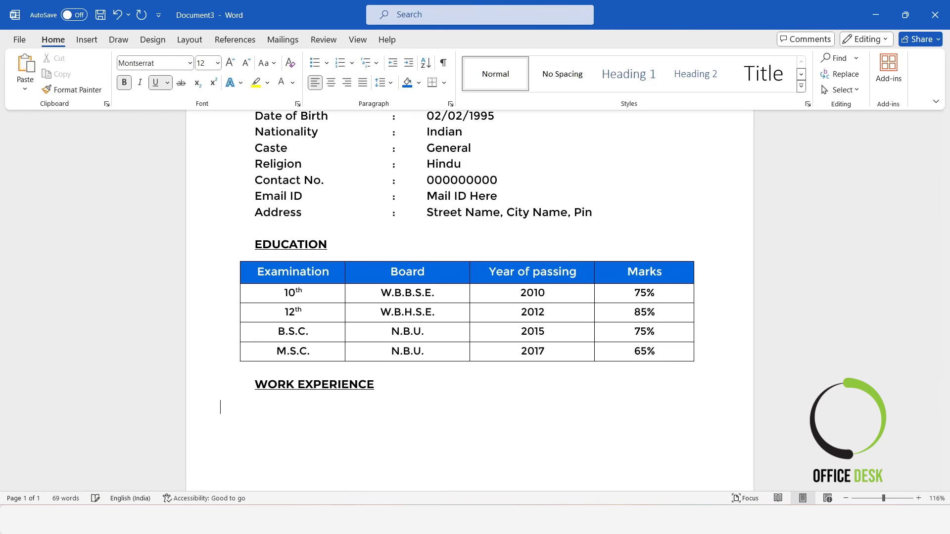
Step: Insert a table with 3 columns and 2 rows through the Insert Table dialog
click(86, 39)
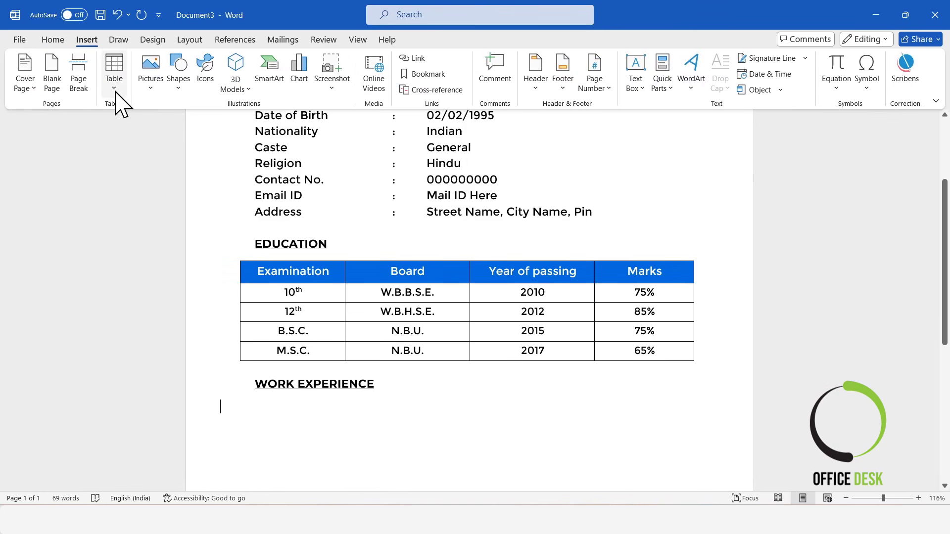
click(115, 86)
click(124, 228)
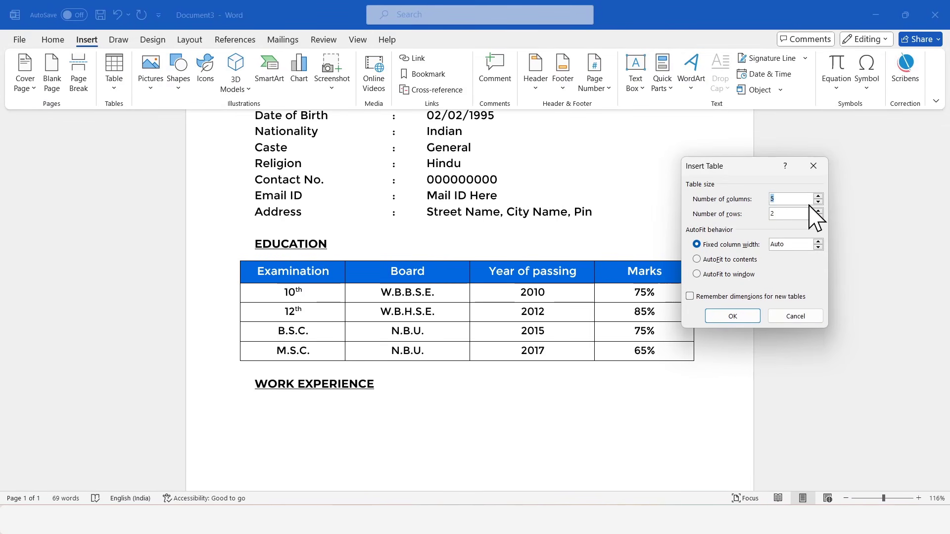
text(3)
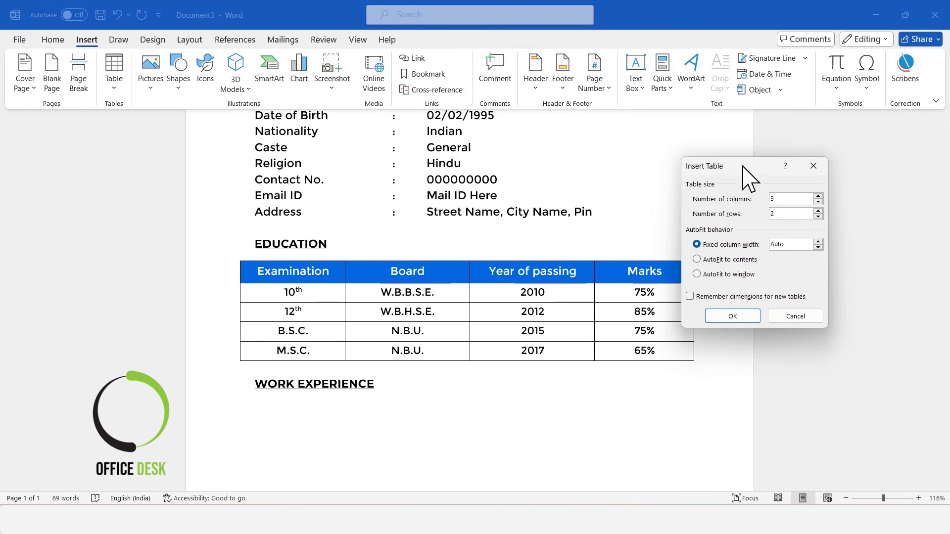
drag(742, 166, 445, 197)
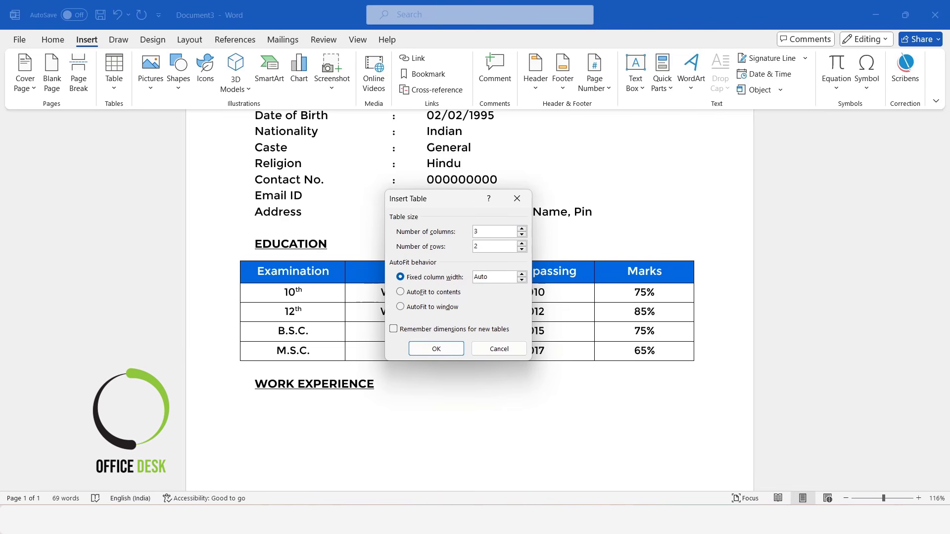
click(418, 349)
Step: Set the new table's row height to 0.8 cm and align its edges with the education table
click(214, 395)
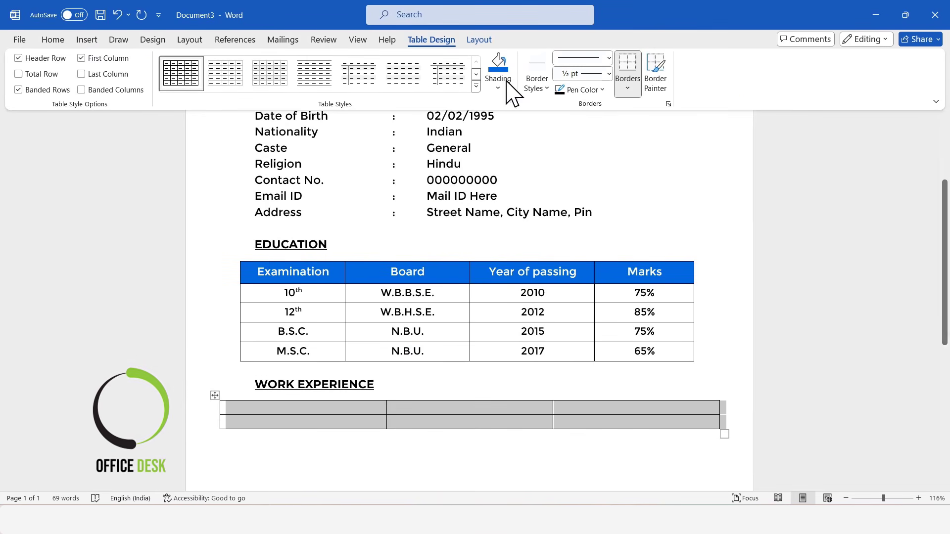
click(479, 39)
click(531, 60)
click(532, 60)
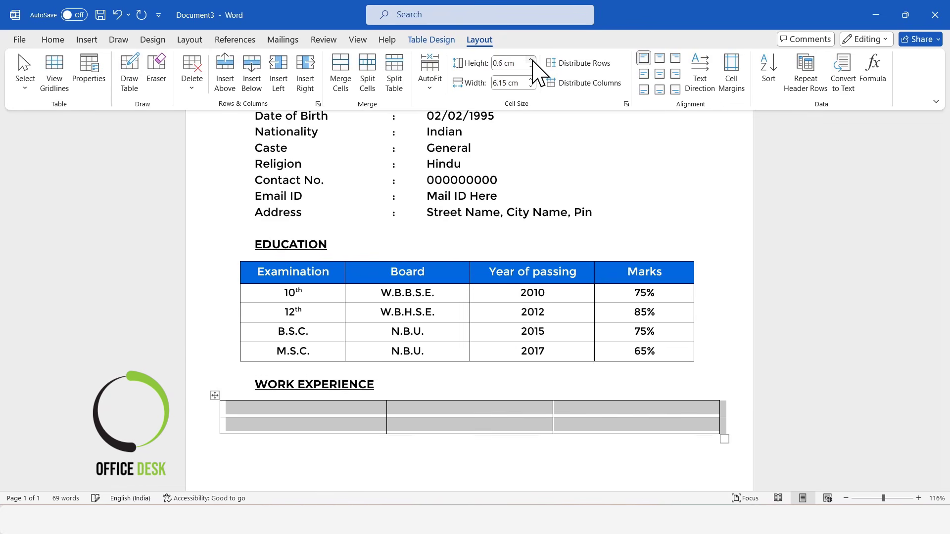
click(531, 59)
click(531, 59)
click(231, 411)
drag(221, 408, 240, 413)
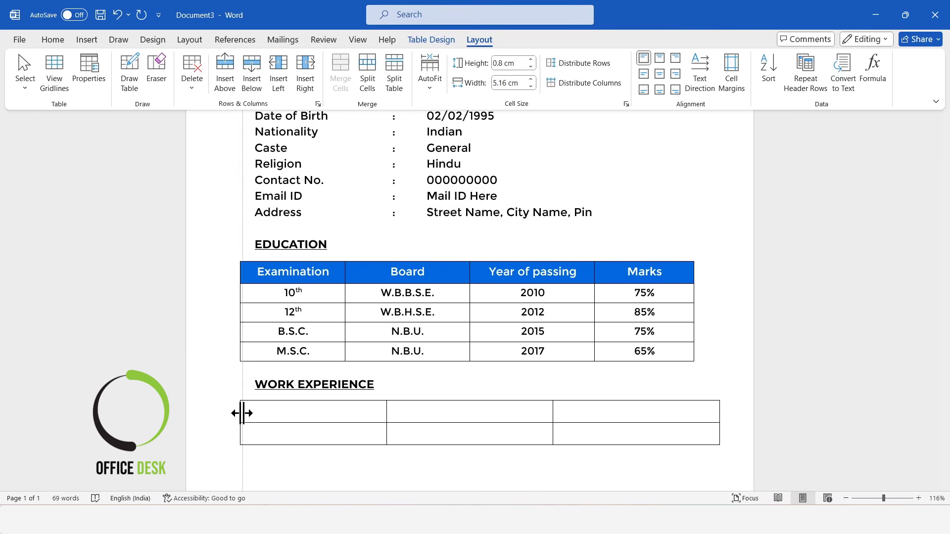
drag(720, 411, 694, 412)
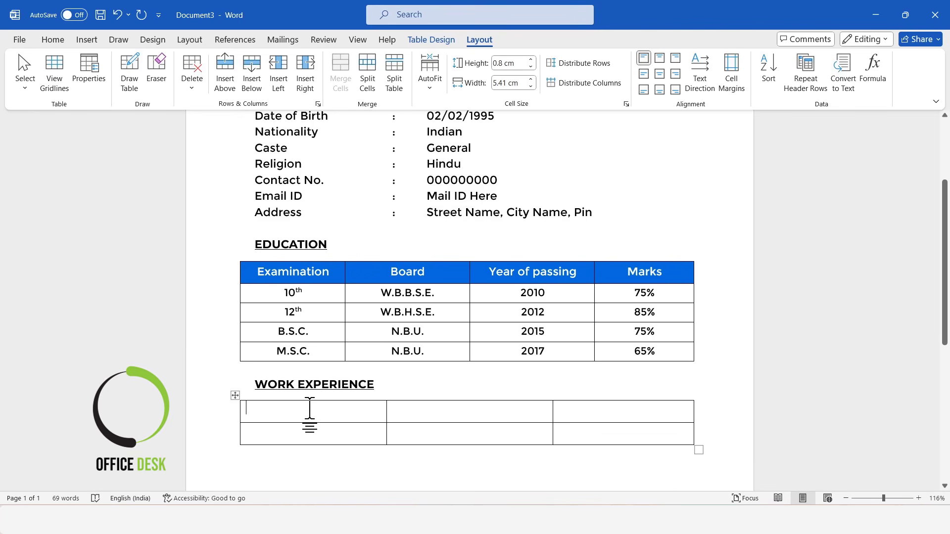
Step: Shade the table's first row blue
drag(310, 408, 590, 414)
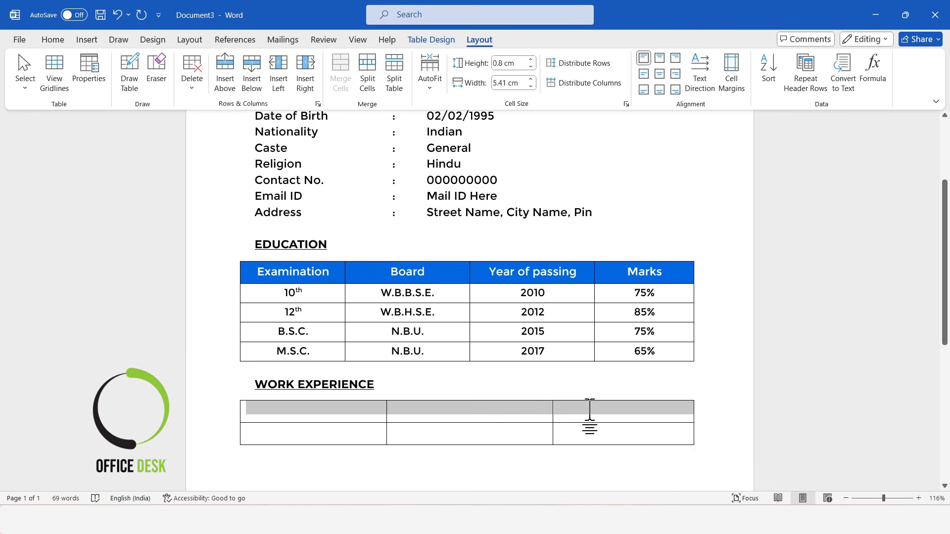
click(434, 41)
click(497, 69)
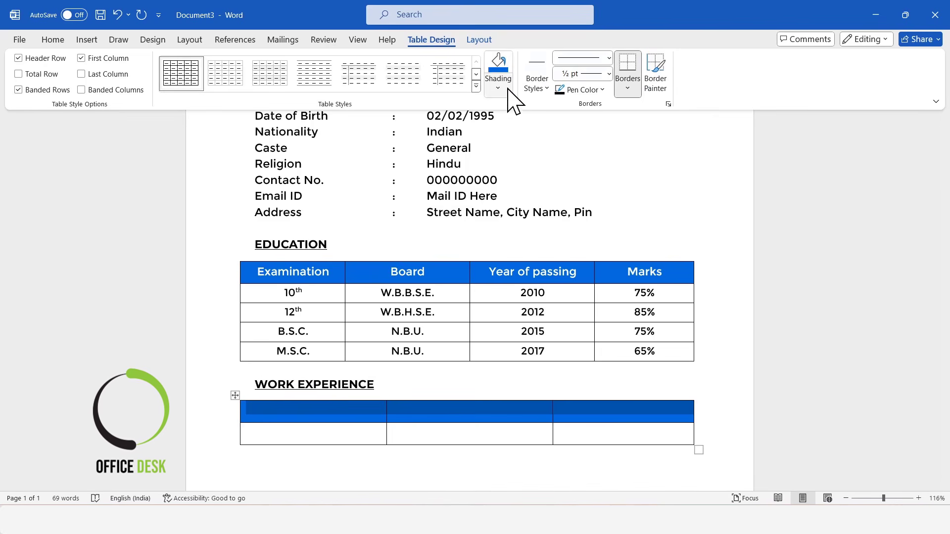
Step: Centre the contents of every cell in the work-experience table
click(477, 41)
scroll(325, 377, down, 1)
click(325, 377)
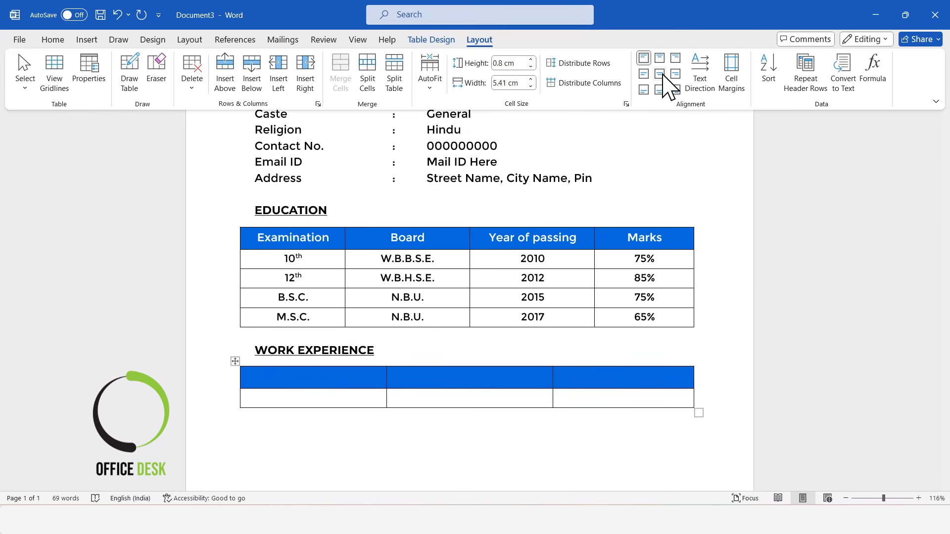
click(235, 362)
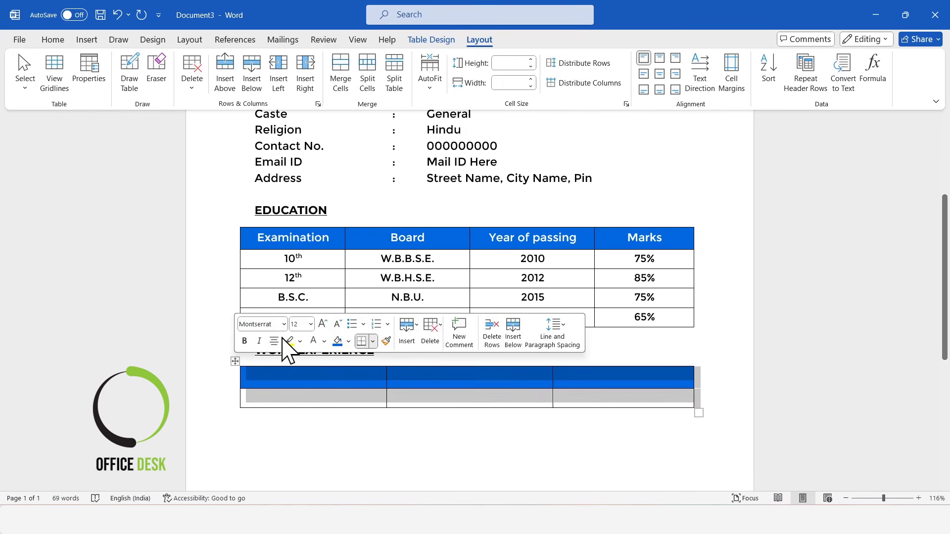
click(659, 74)
click(319, 381)
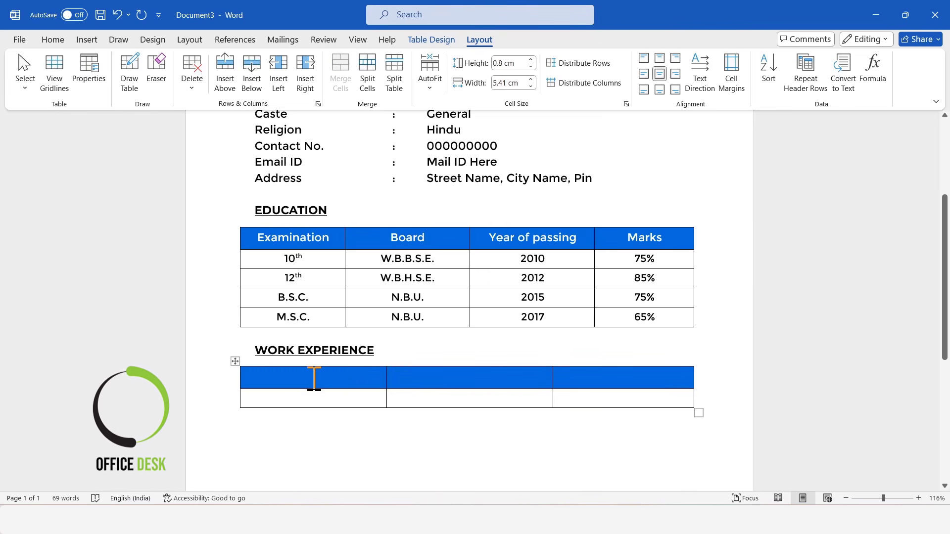
Step: Enter the header row Company Name, Job Role and Year
text(Com)
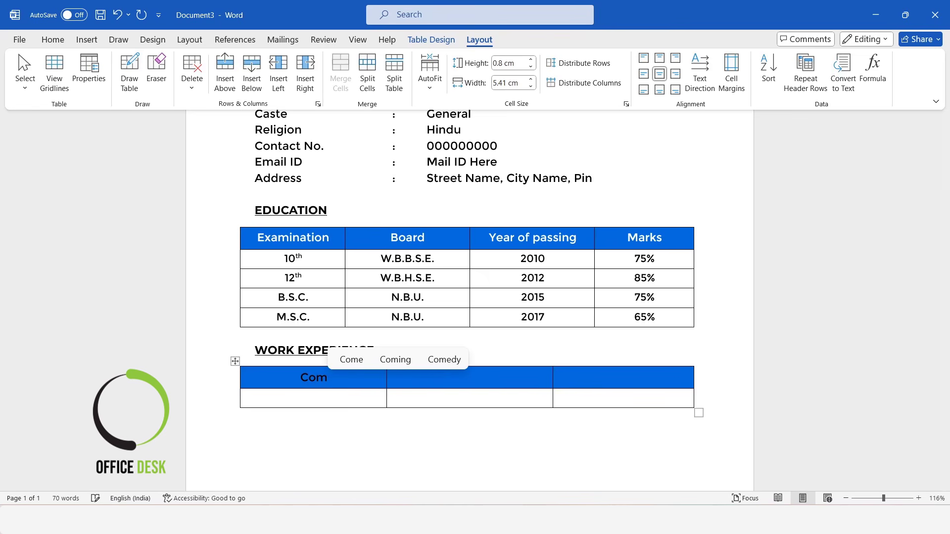
text(pany Nam)
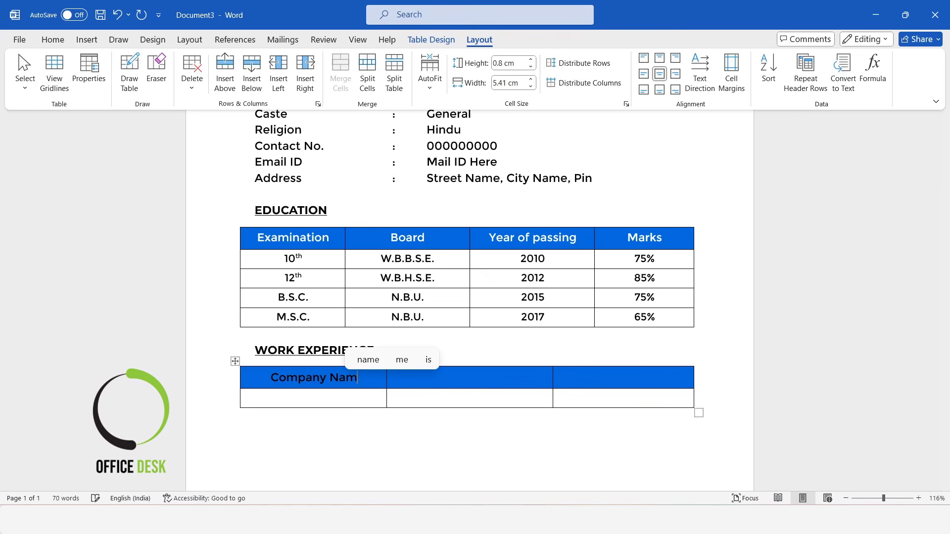
text(e)
key(Tab)
text(Job Role)
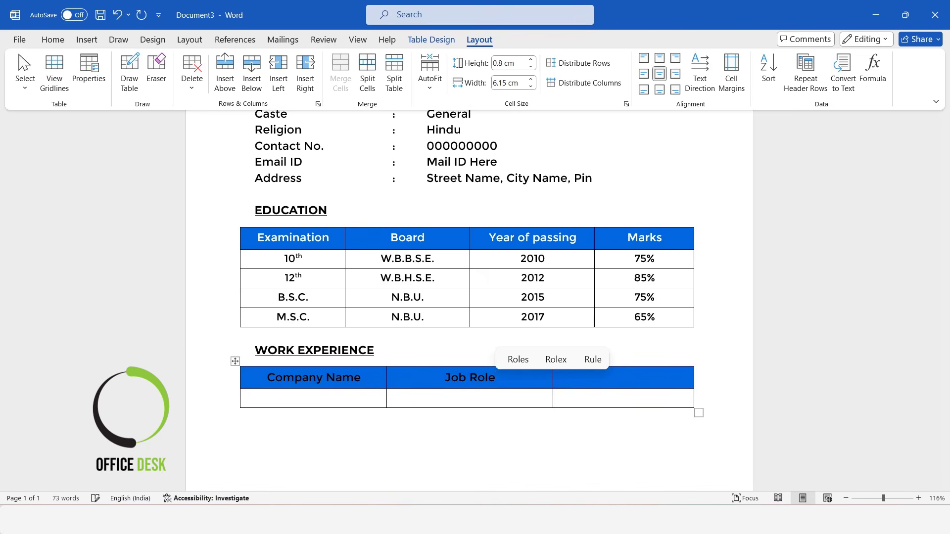
key(Tab)
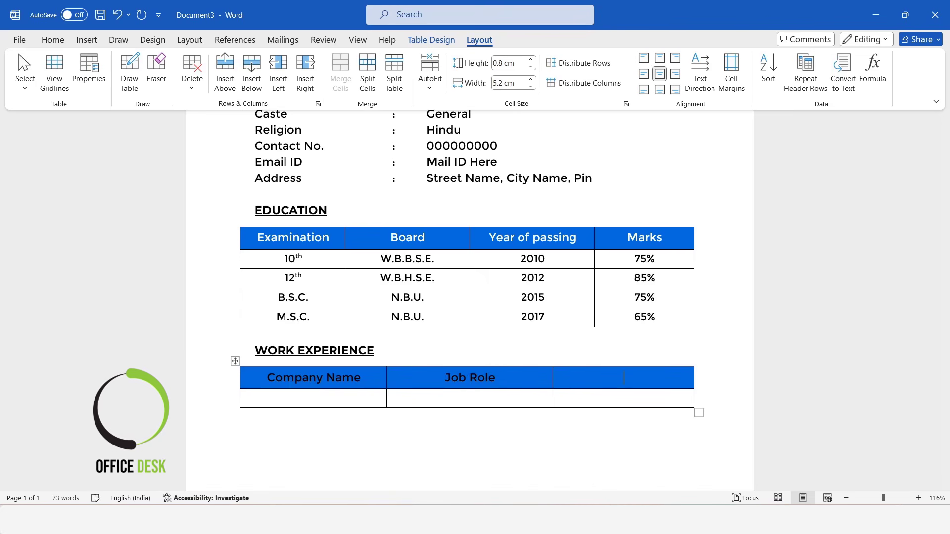
text(Ye)
click(686, 361)
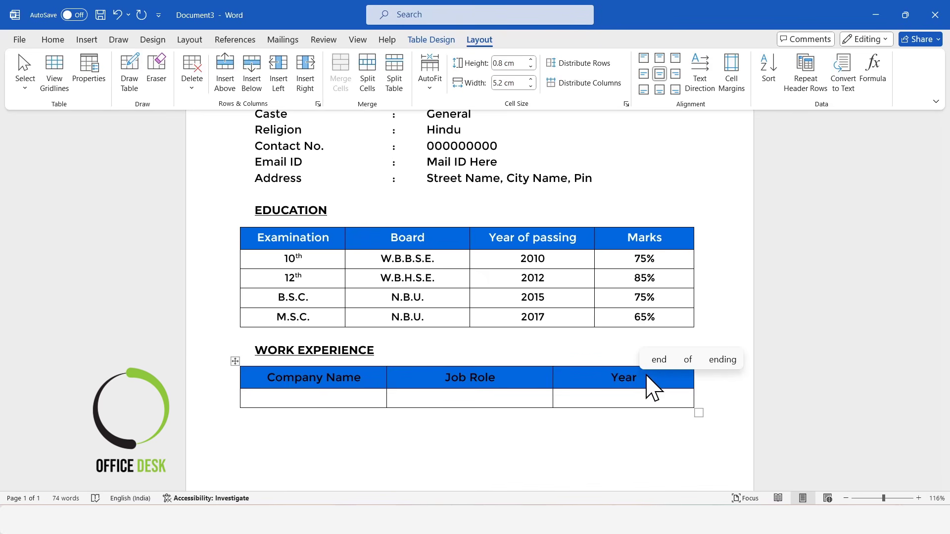
drag(647, 379, 263, 374)
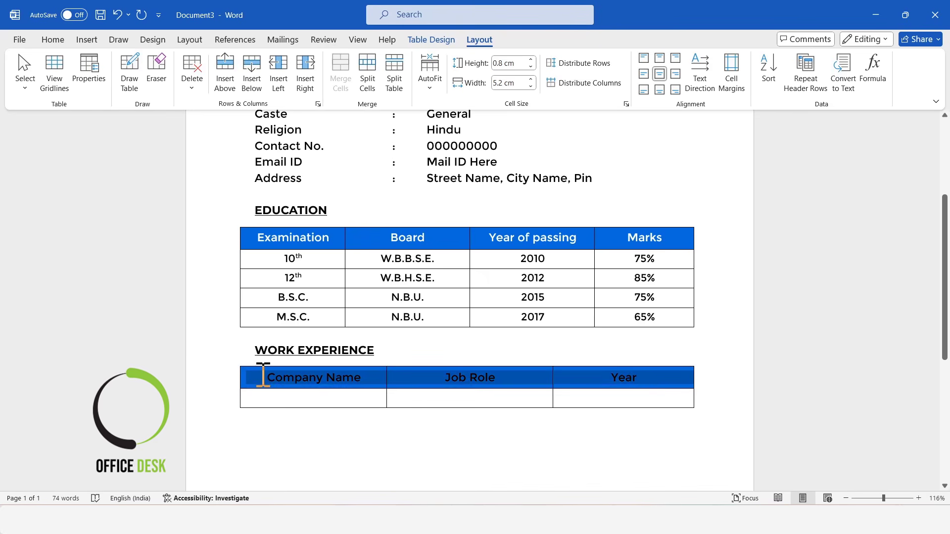
click(57, 40)
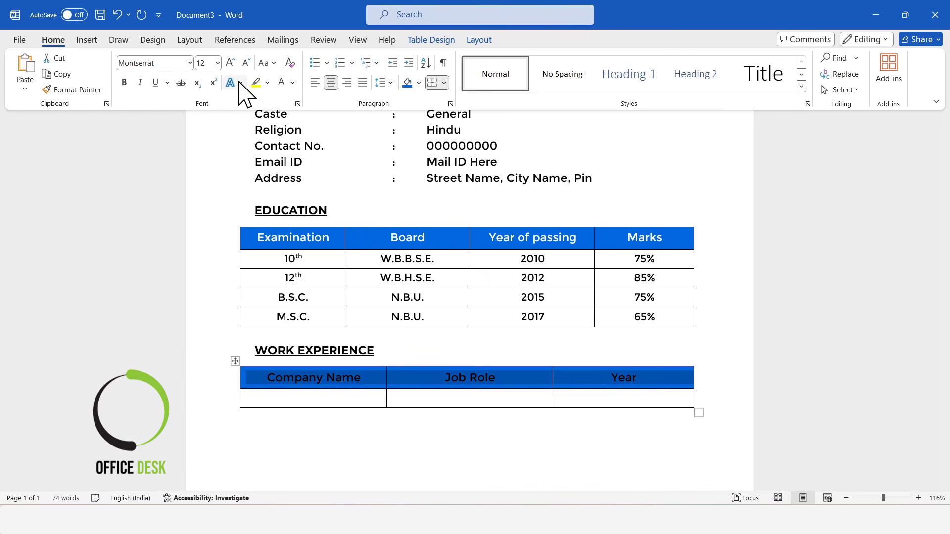
Step: Fill the second row with ABC Company, Sales Manager and 2years
click(333, 396)
text(Abc Compa)
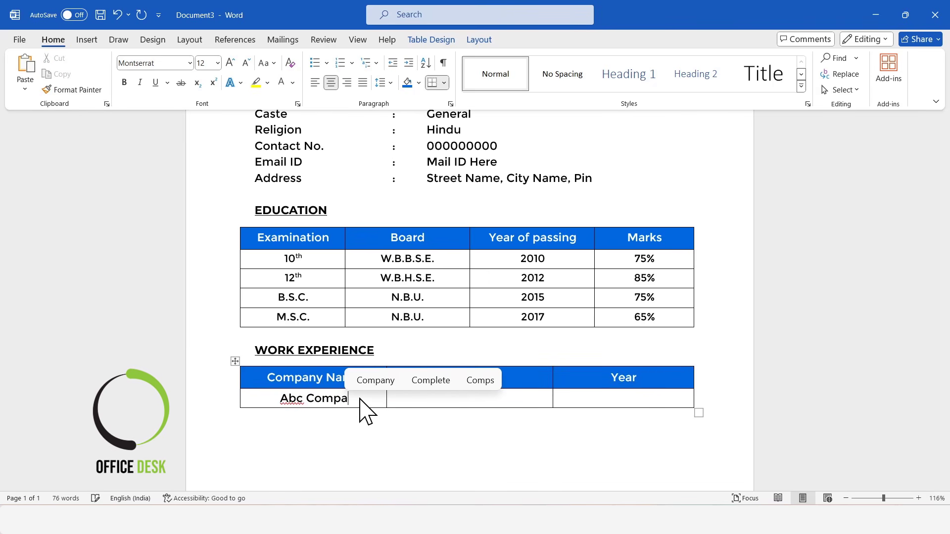
text(n)
click(421, 380)
click(296, 399)
key(BackSpace)
key(BackSpace)
text(BC)
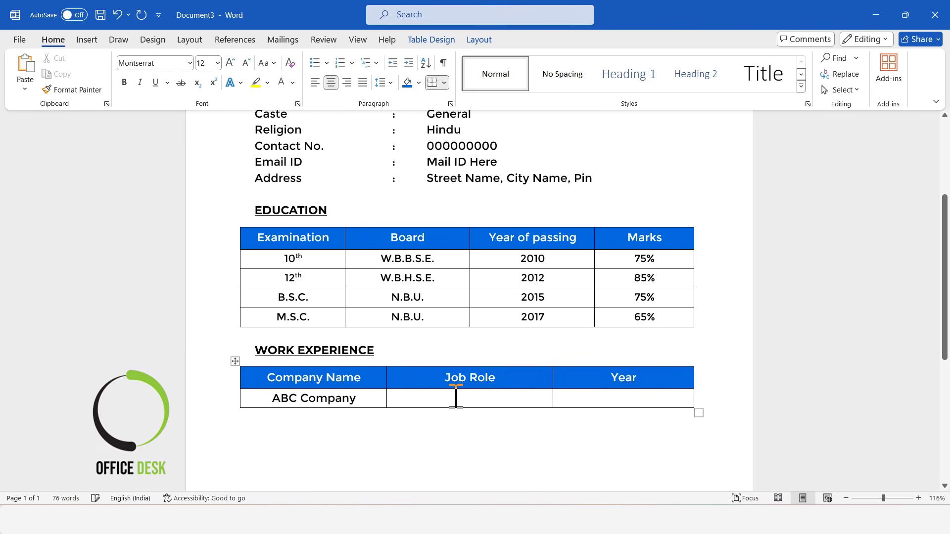
click(456, 396)
text(Sales Mana)
click(467, 380)
click(645, 398)
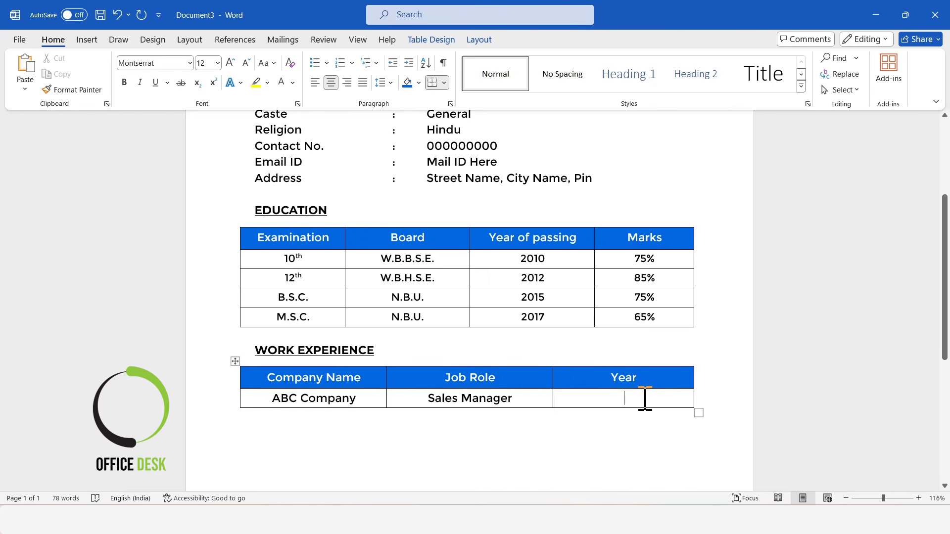
text(2year)
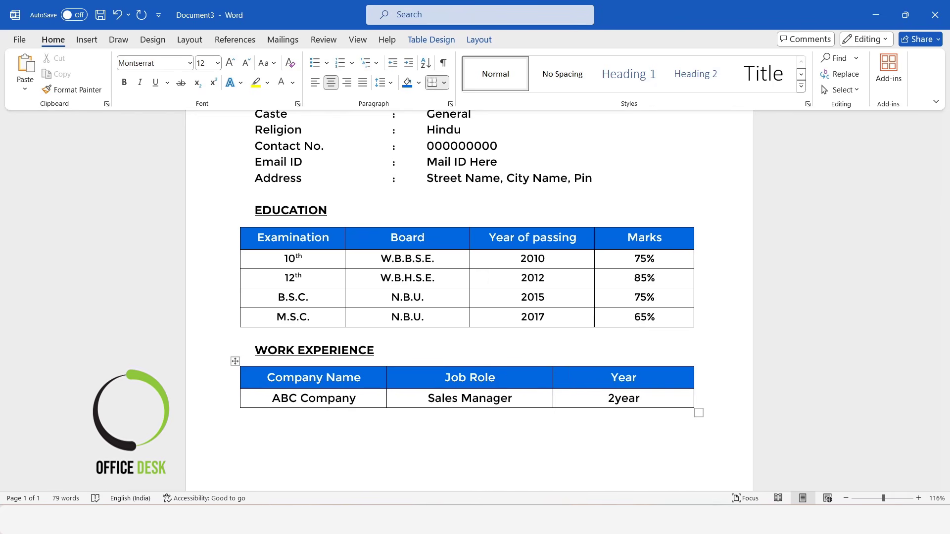
text(s)
scroll(297, 446, down, 4)
click(265, 297)
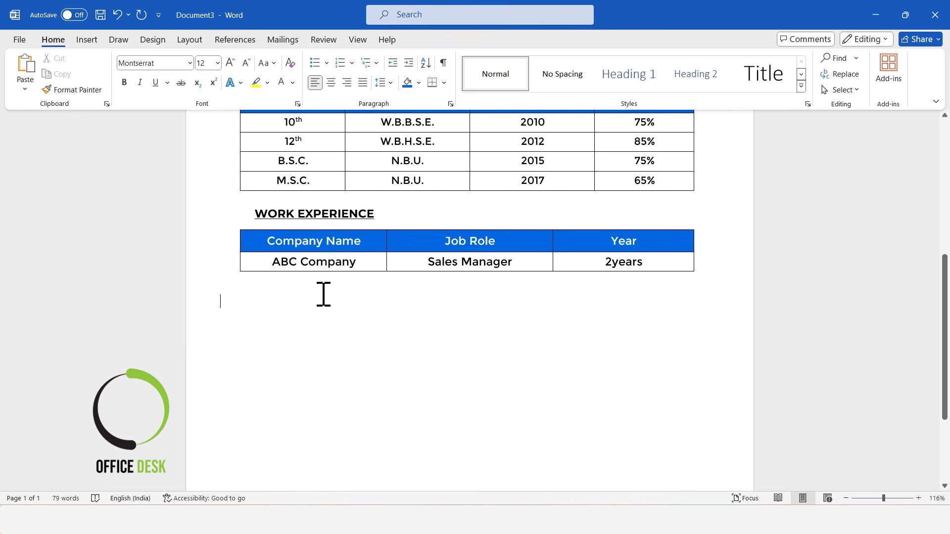
Step: Add an uppercase COMPUTER SKILLS heading copied from the WORK EXPERIENCE heading
triple_click(349, 210)
key(ctrl+c)
click(250, 302)
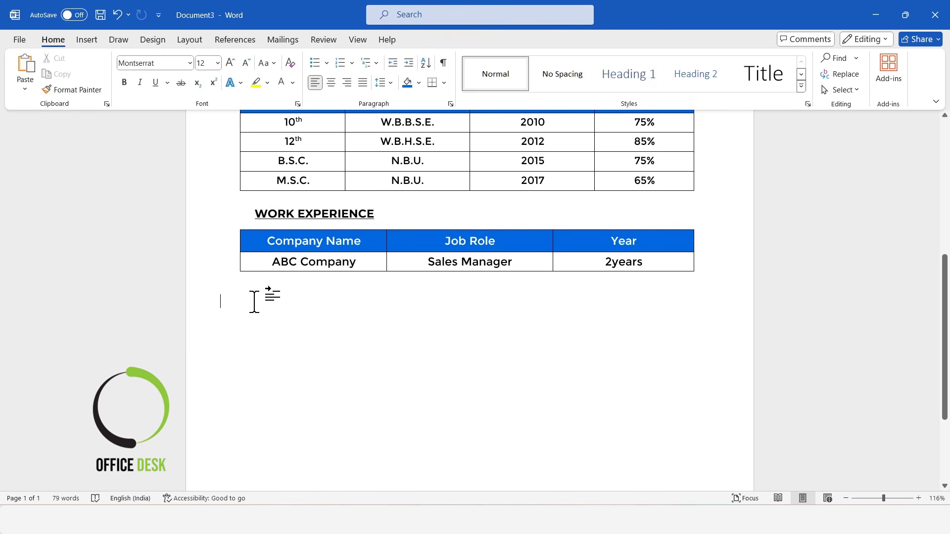
key(ctrl+v)
key(BackSpace)
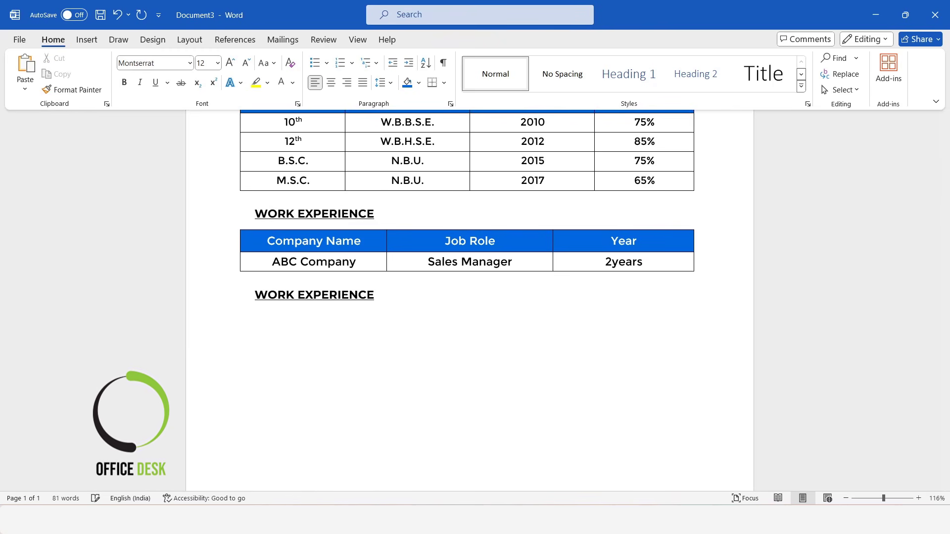
drag(402, 301, 265, 291)
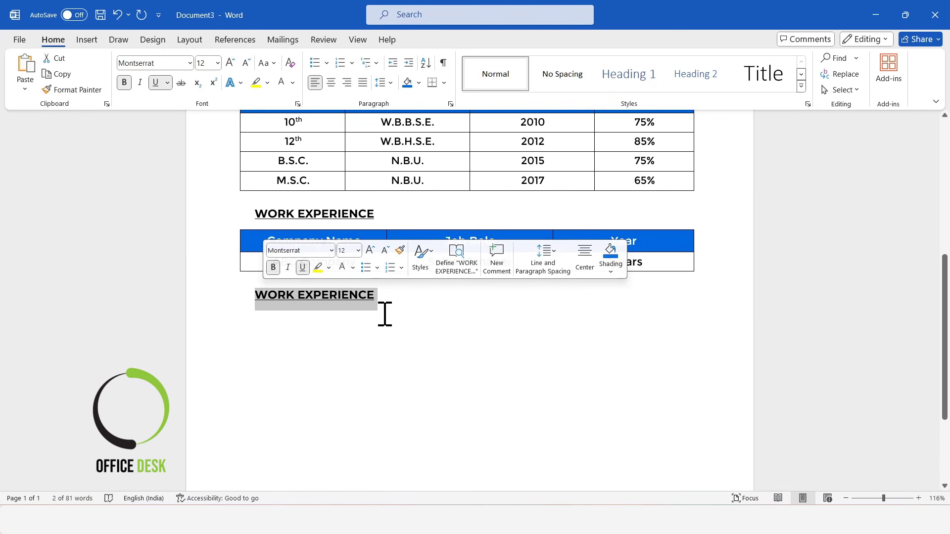
text(C)
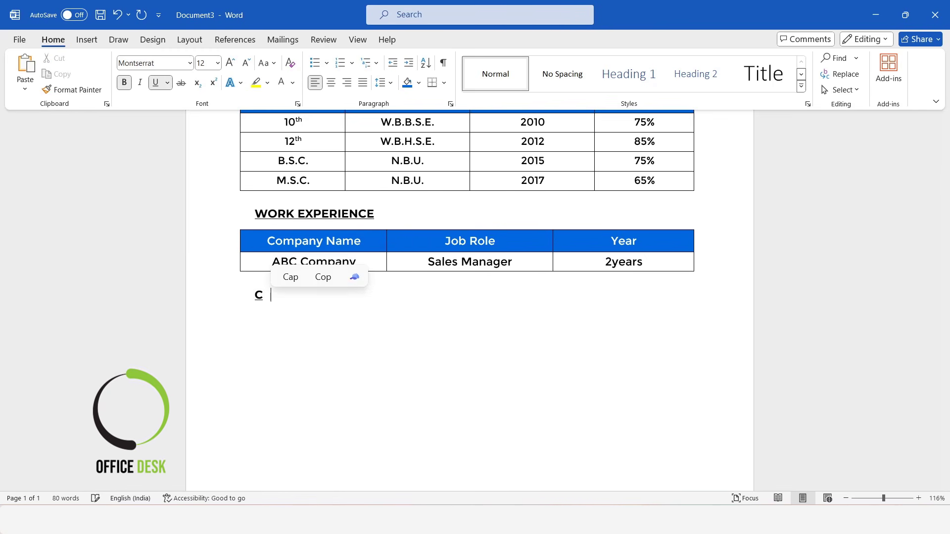
text(omputer Skills)
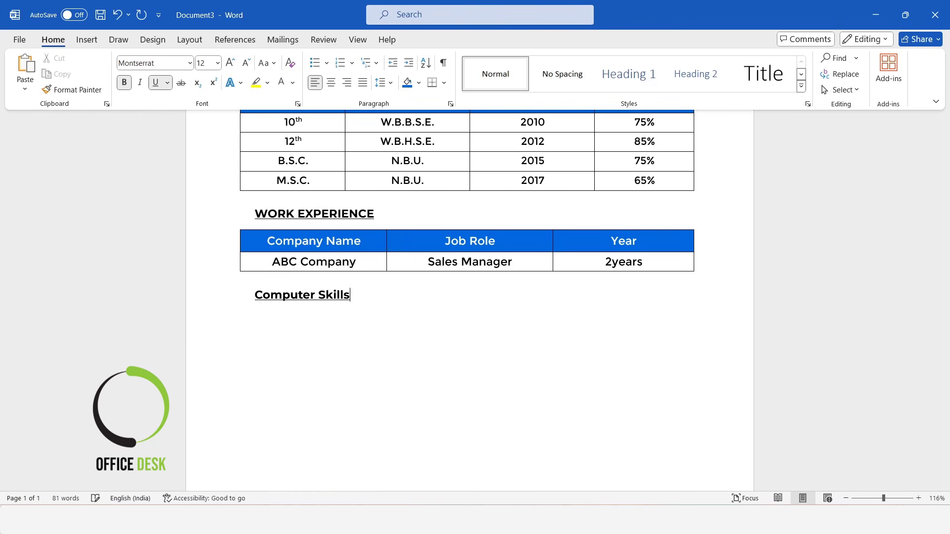
drag(353, 302, 244, 292)
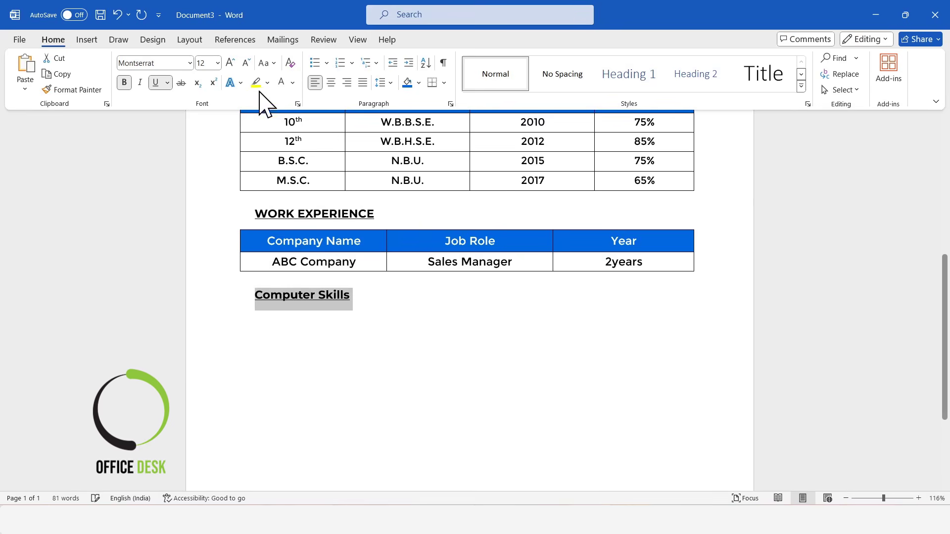
click(266, 63)
click(295, 114)
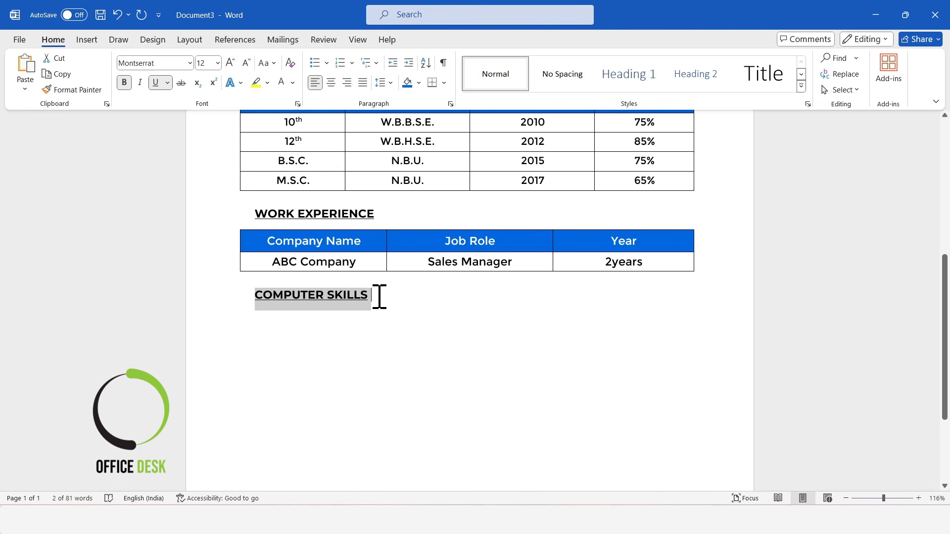
click(379, 297)
Step: List Course 1: Diploma in computer Application and Course 2: Diploma in Financial Accounting
key(Return)
text(Course)
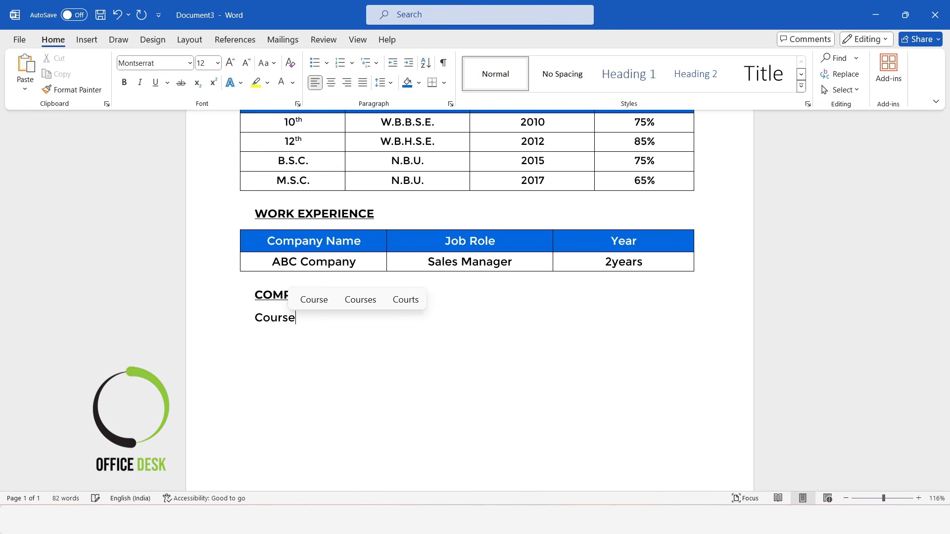
text( 1	:)
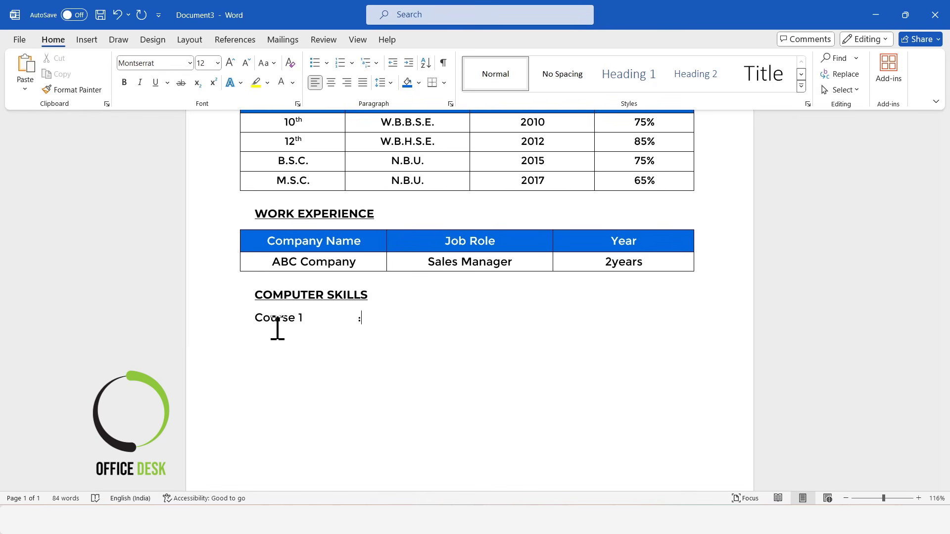
key(Tab)
text(Diploma in compu)
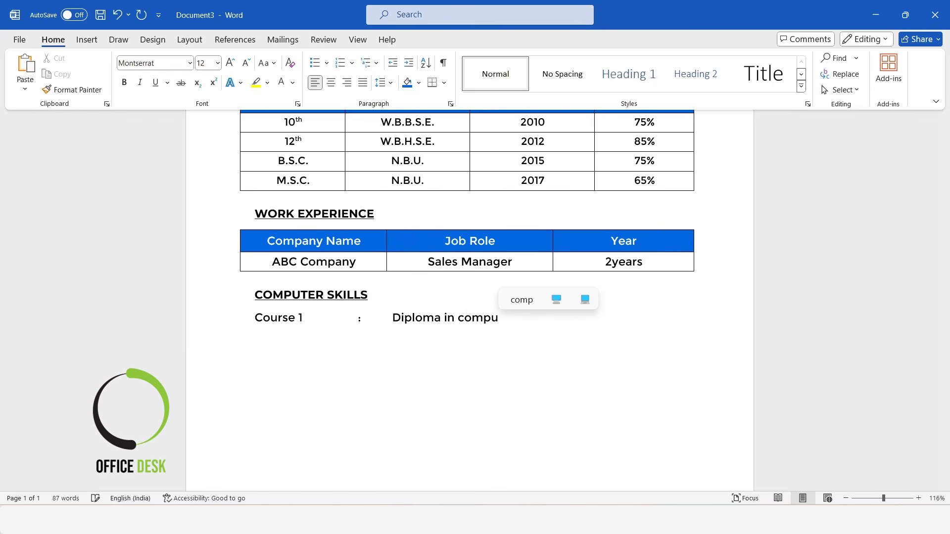
text(ter Application)
key(Return)
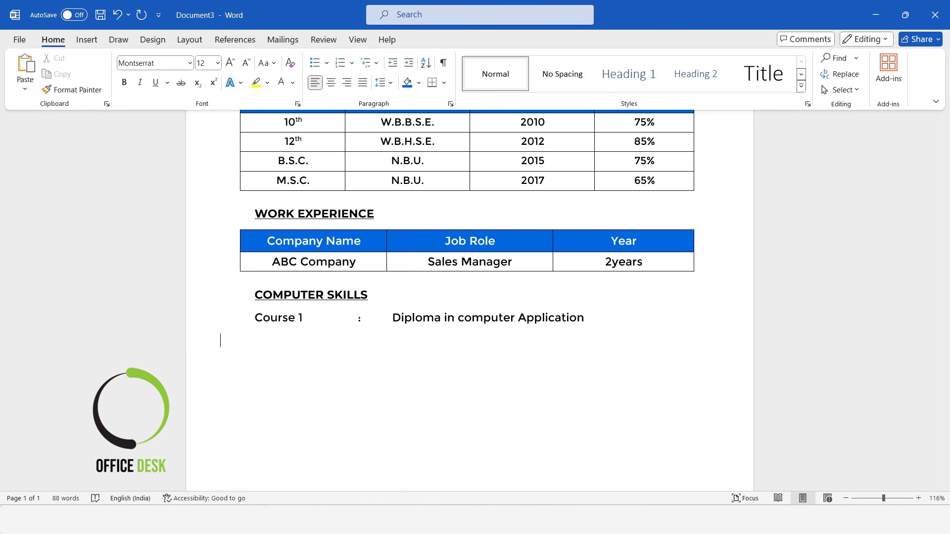
text(Course 2 :)
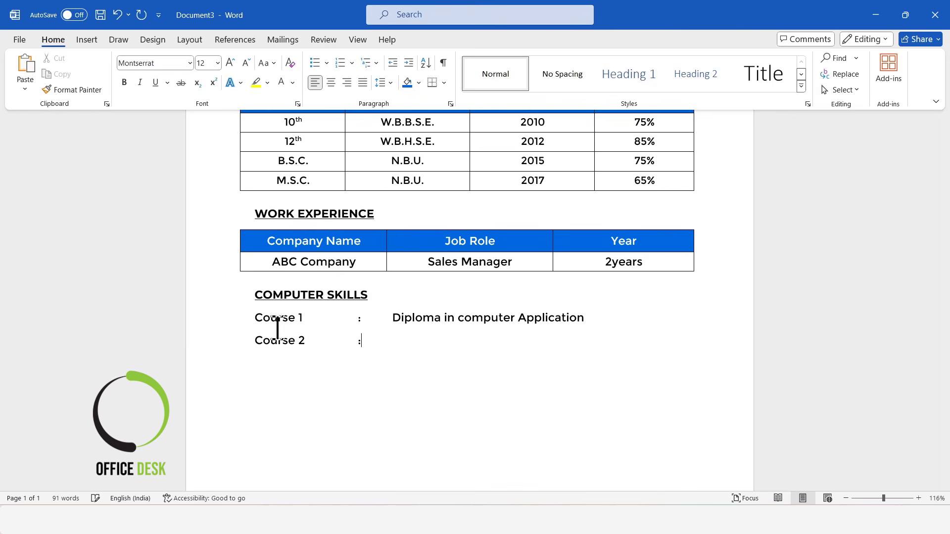
key(Tab)
text(Diploma in )
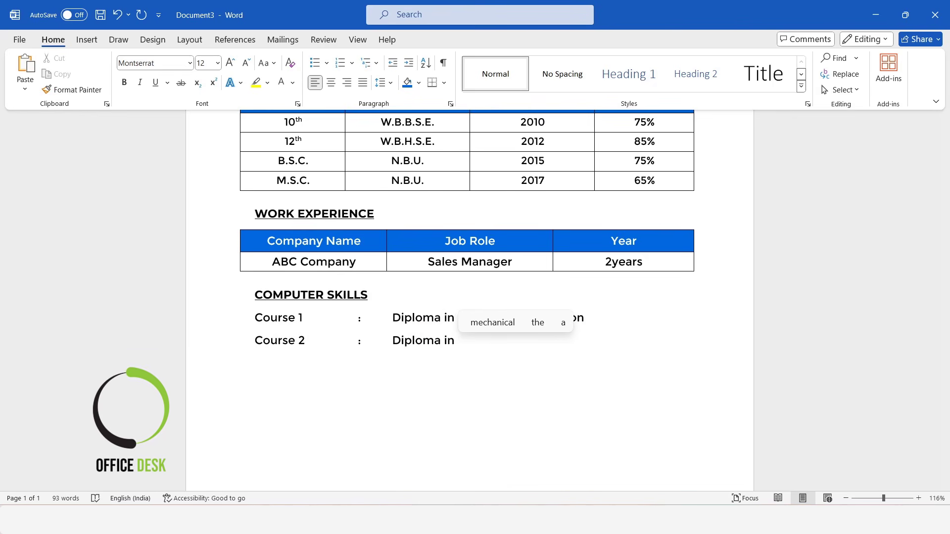
text(financial Accounting)
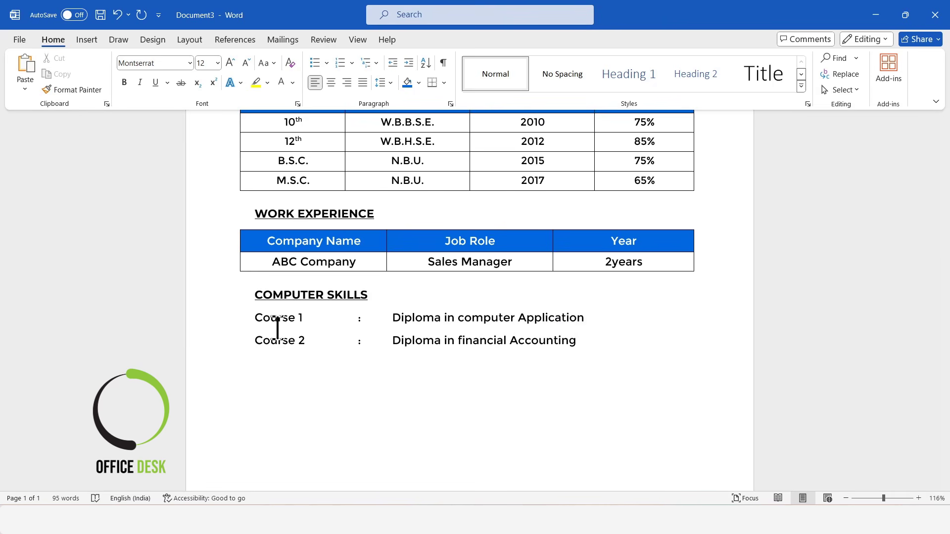
click(464, 341)
key(BackSpace)
text(F)
Step: Add a Software line listing MS Office, Tally and Photoshop
key(Return)
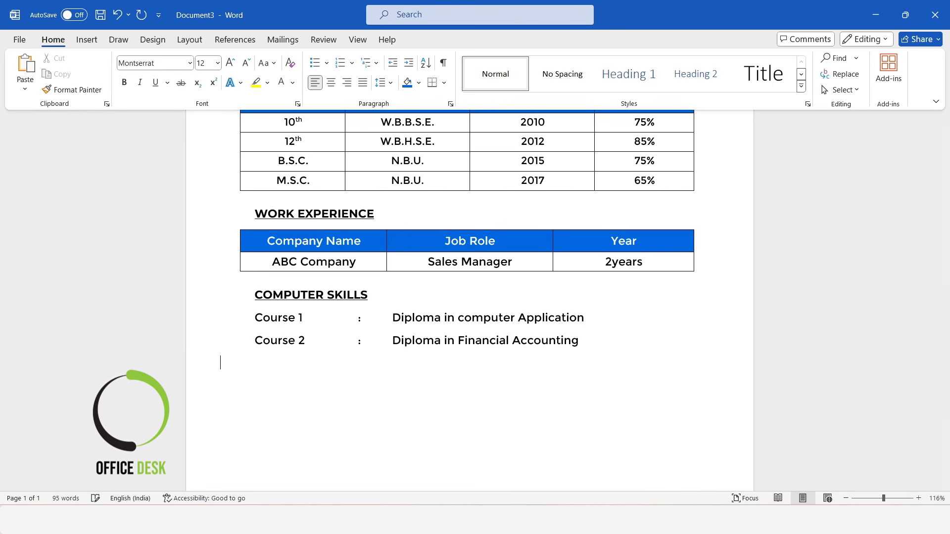
scroll(600, 341, down, 2)
text(Software )
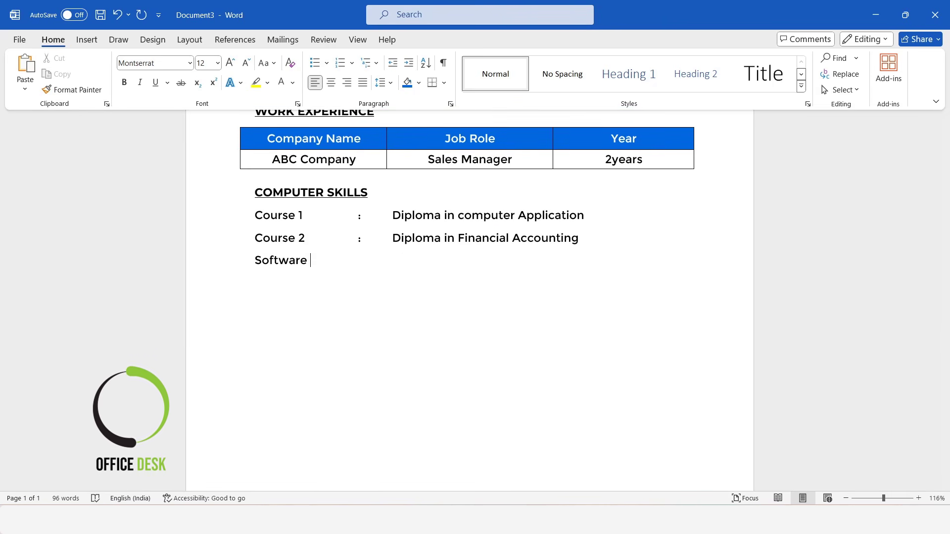
text(	:	MS Office)
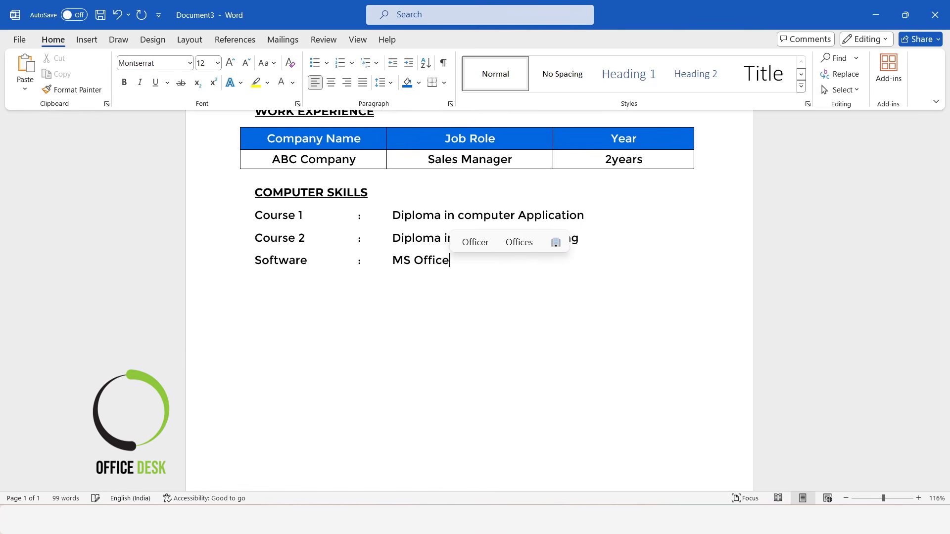
text(, Tally)
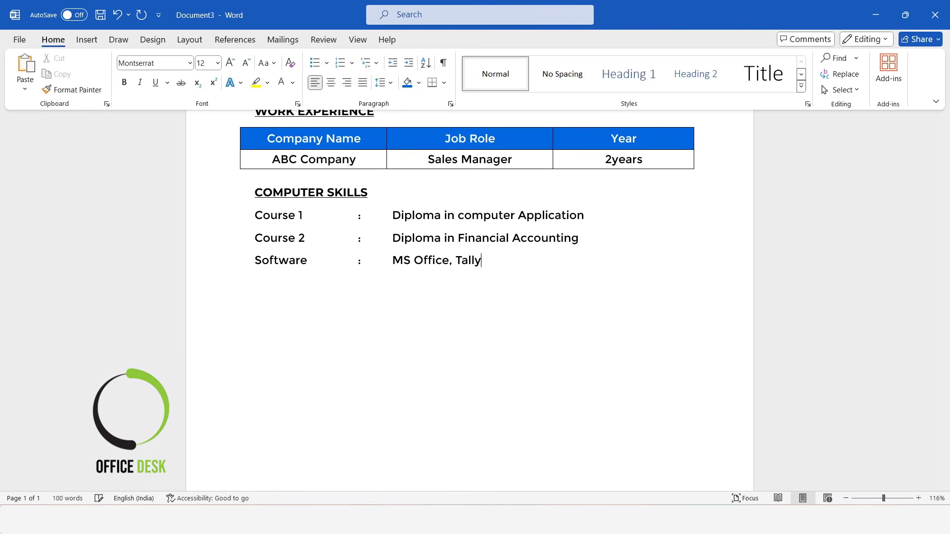
text(., Photoshop)
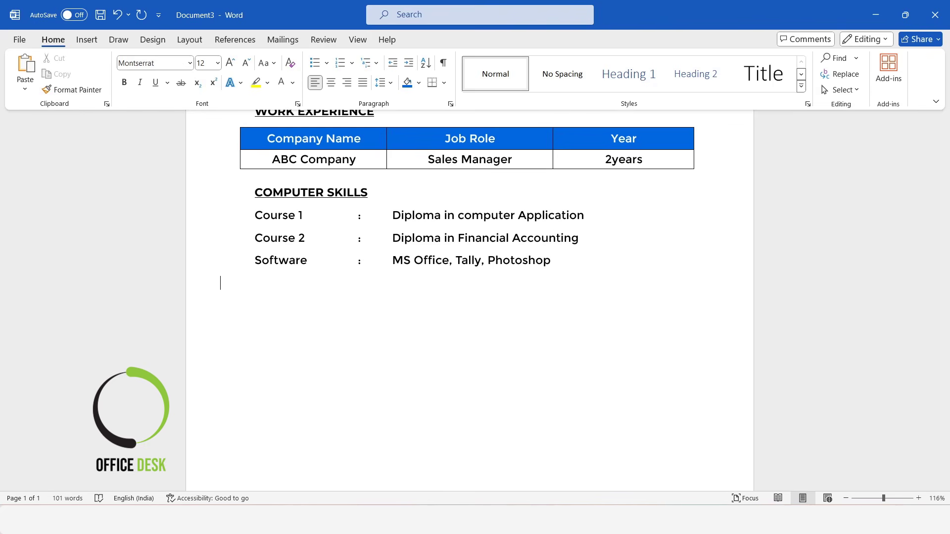
scroll(399, 309, down, 1)
Step: Add a Declaration heading below the skills list, copied from the COMPUTER SKILLS heading
triple_click(268, 160)
key(ctrl+c)
click(274, 269)
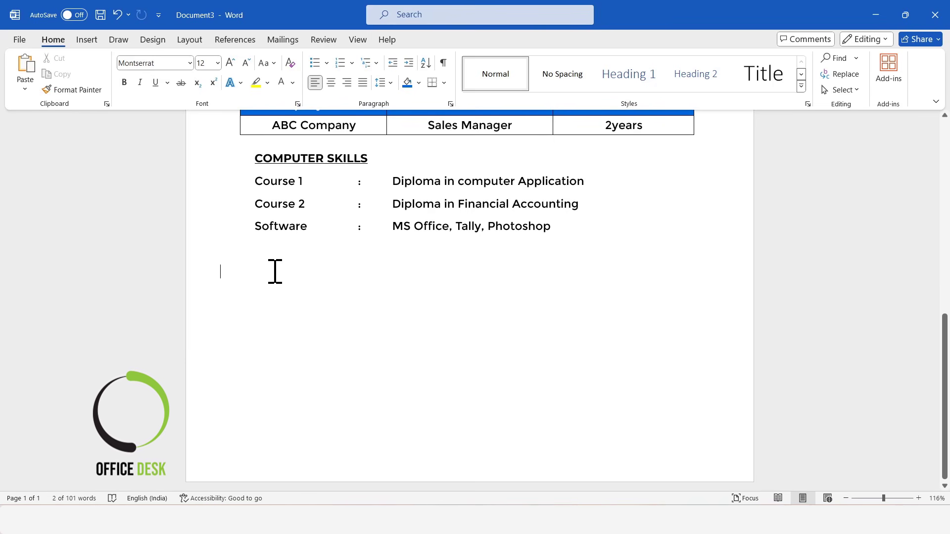
key(ctrl+v)
click(222, 270)
key(Tab)
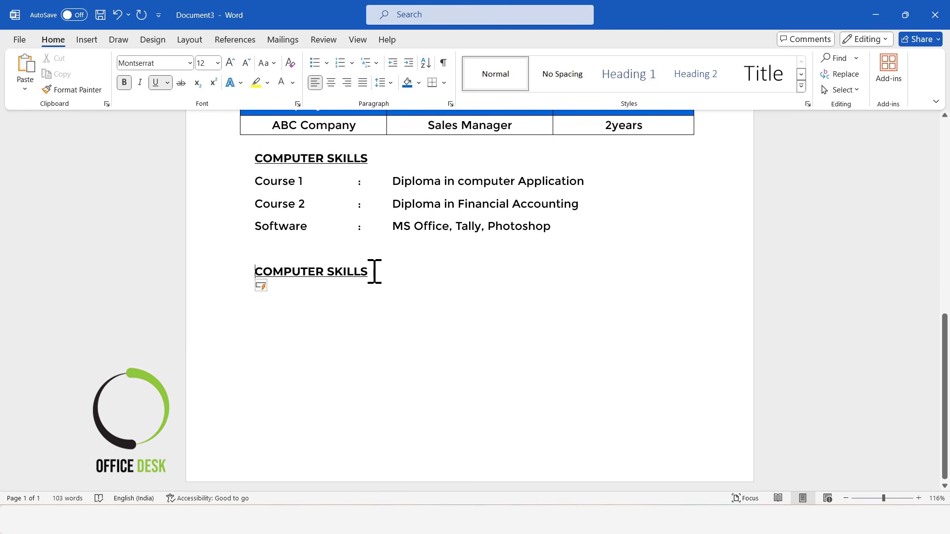
drag(375, 271, 260, 270)
text(Dec)
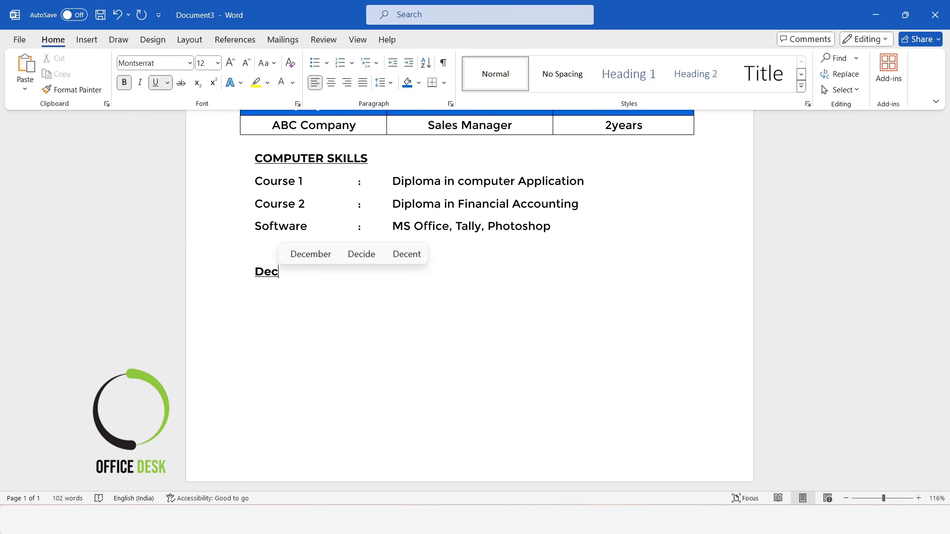
text(laration)
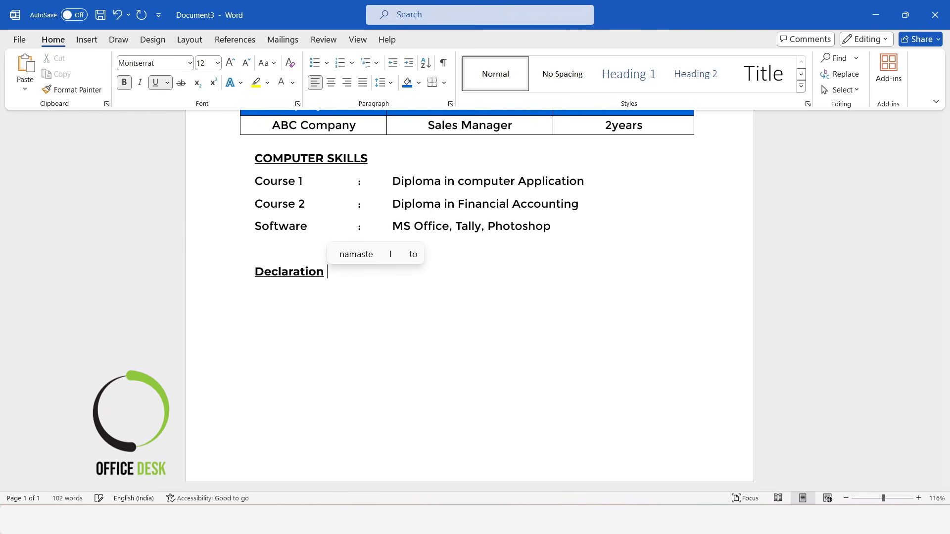
key(Return)
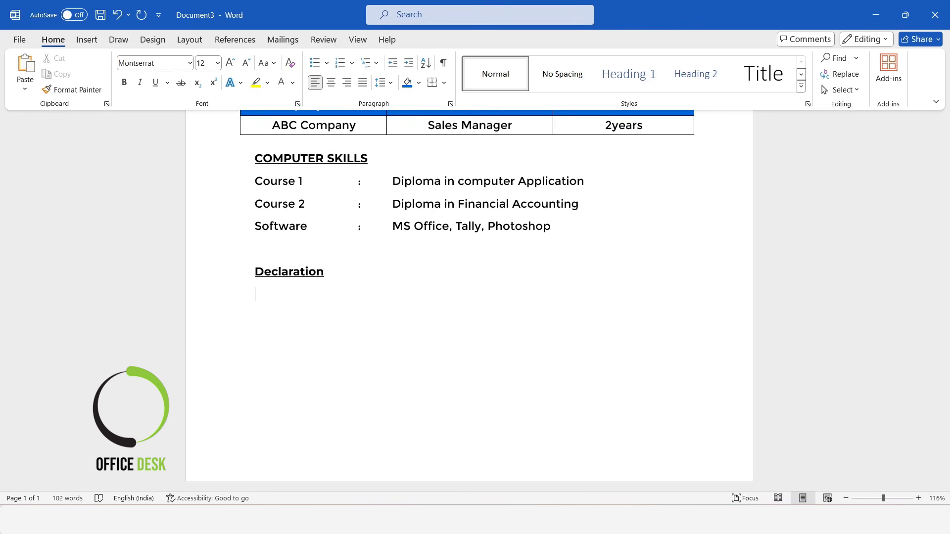
Step: Paste the declaration sentence under the heading and set it in Montserrat
key(ctrl+v)
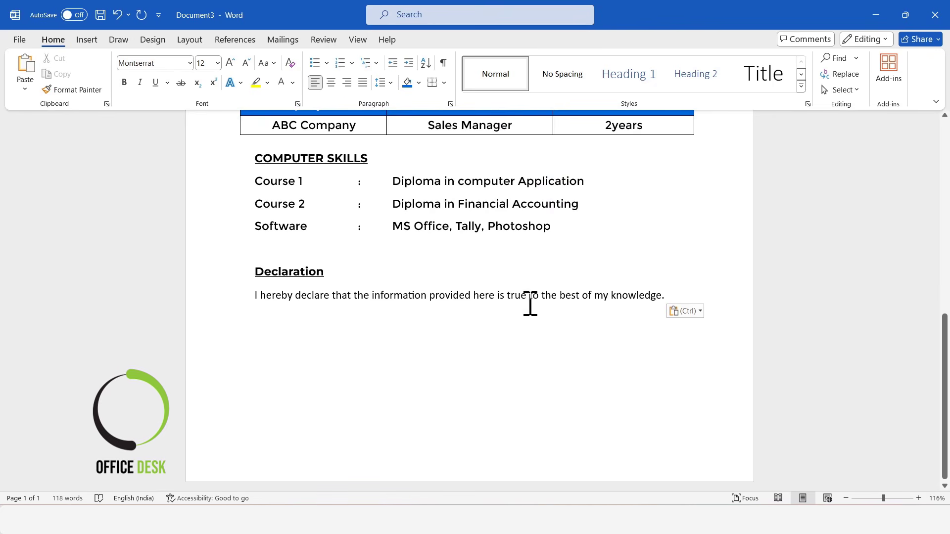
drag(665, 295, 213, 299)
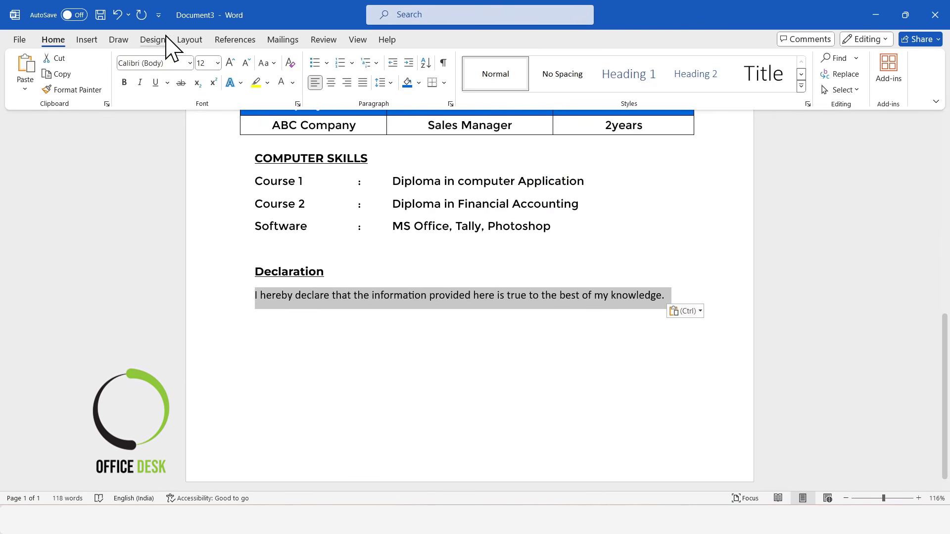
click(190, 63)
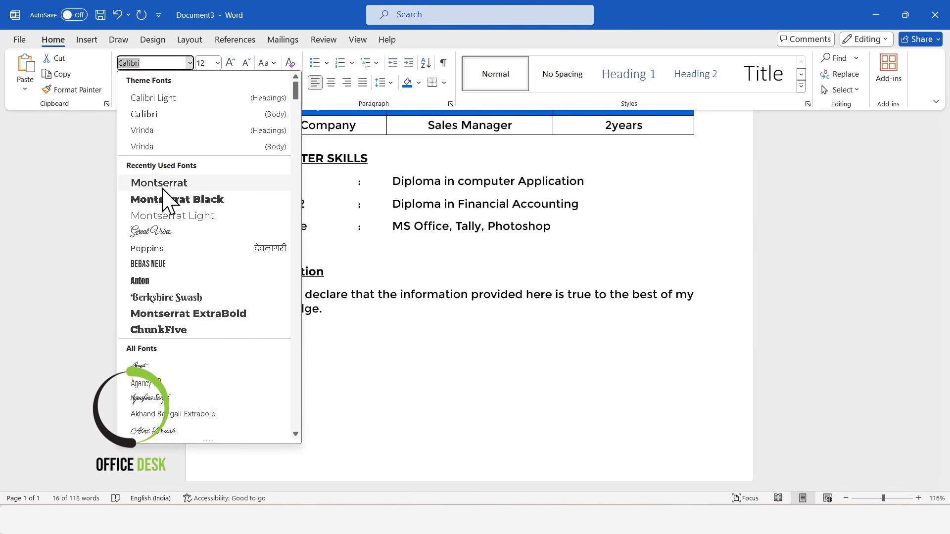
click(163, 189)
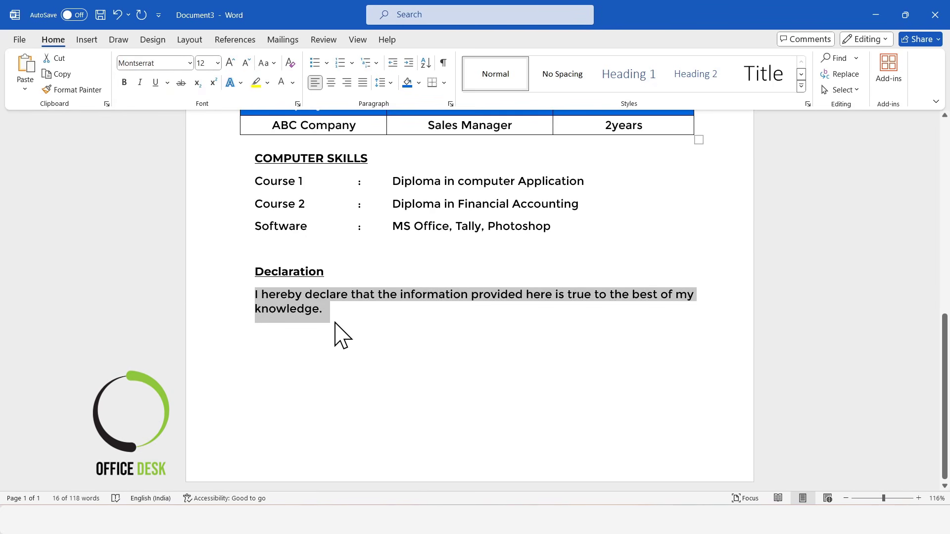
click(386, 345)
Step: Add a Date: and Signature: line below the declaration
key(Return)
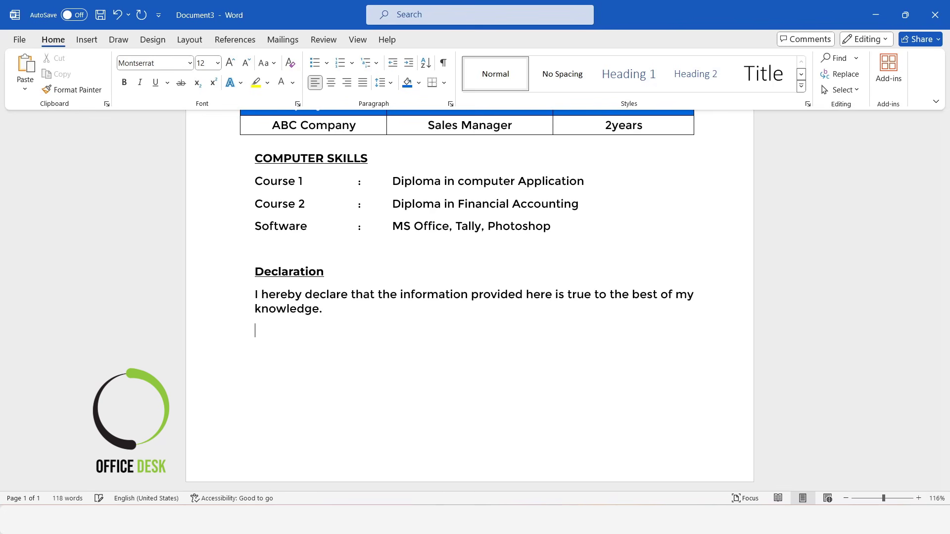
text(Date)
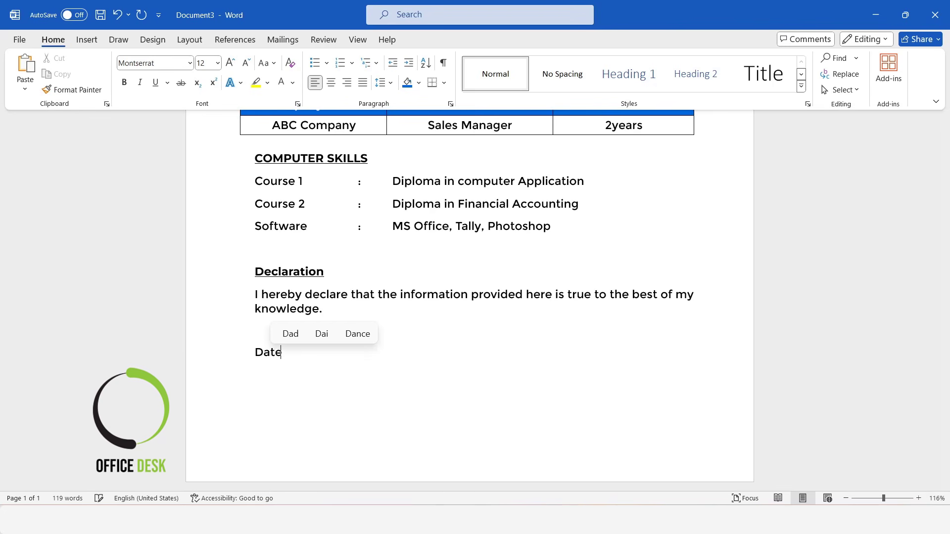
text(:	)
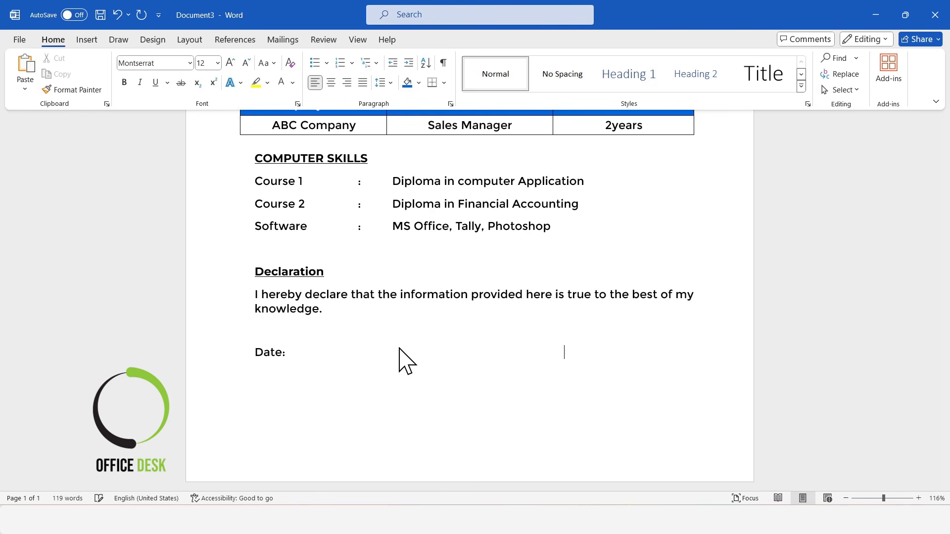
text(Signa)
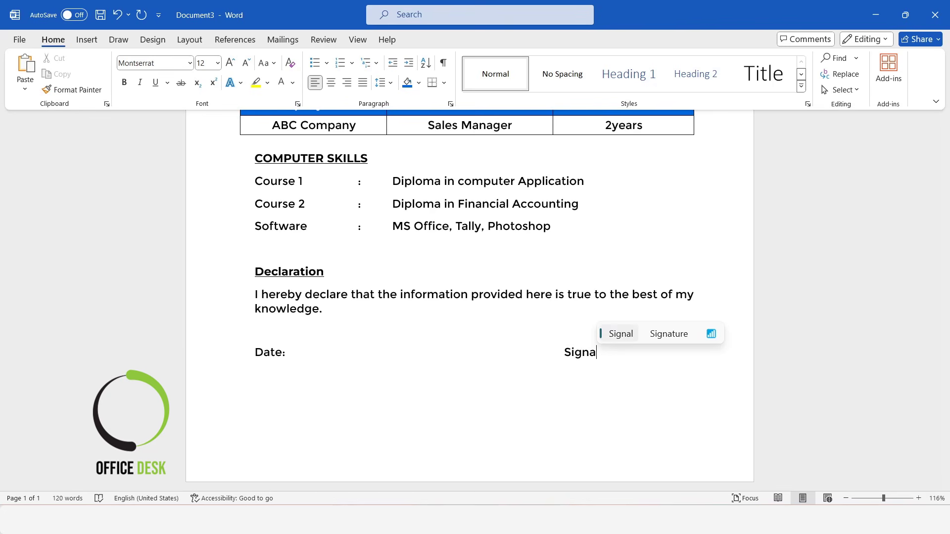
key(Right)
key(Return)
key(BackSpace)
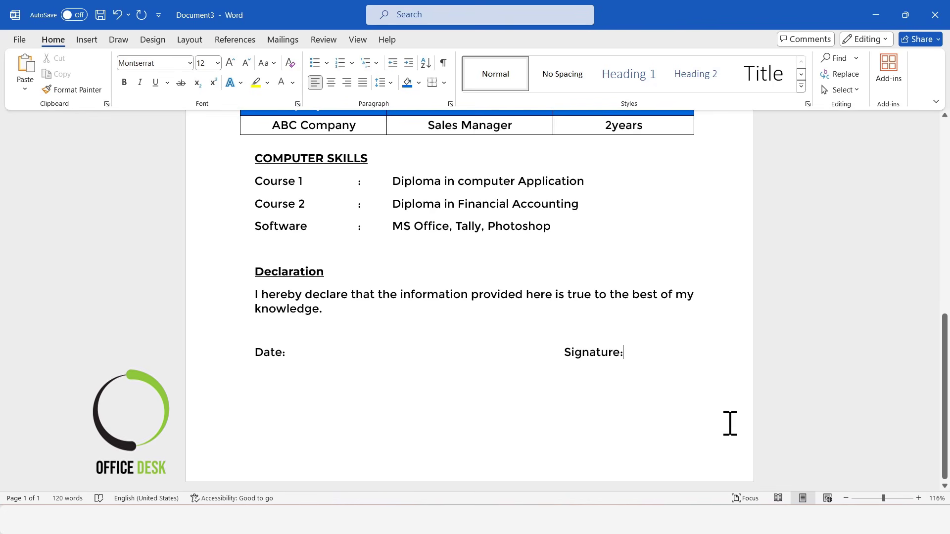
drag(884, 499, 868, 500)
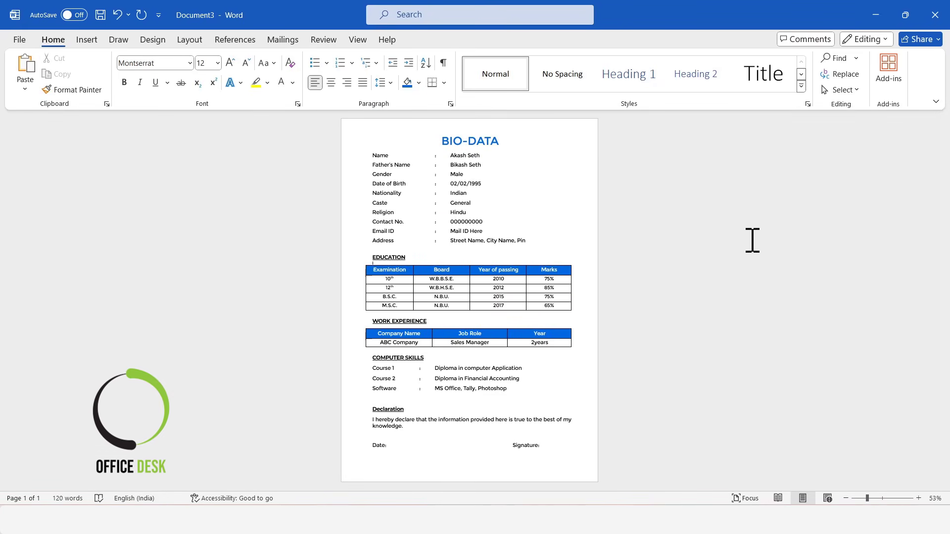
Step: Draw a Frame shape covering the whole page and thin its border
click(87, 42)
click(185, 89)
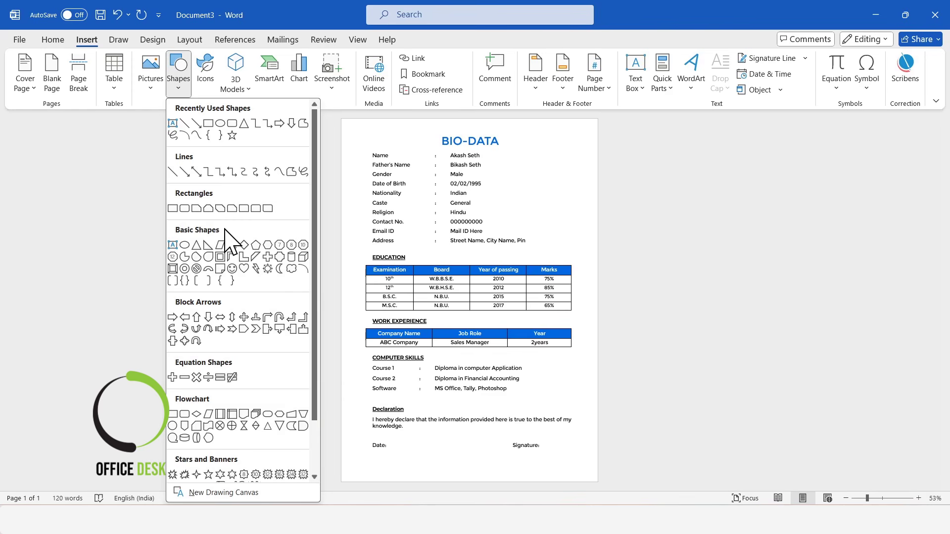
click(220, 257)
drag(343, 120, 599, 483)
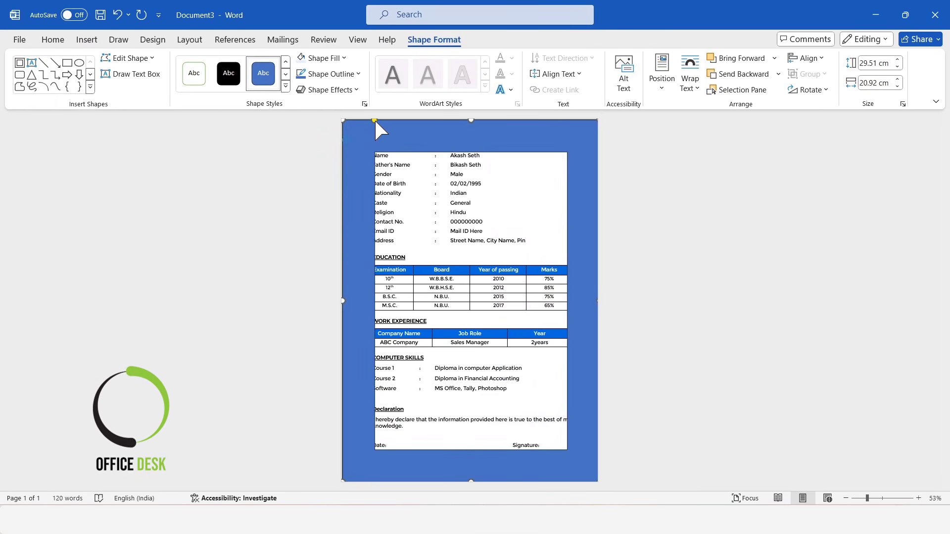
drag(374, 120, 350, 120)
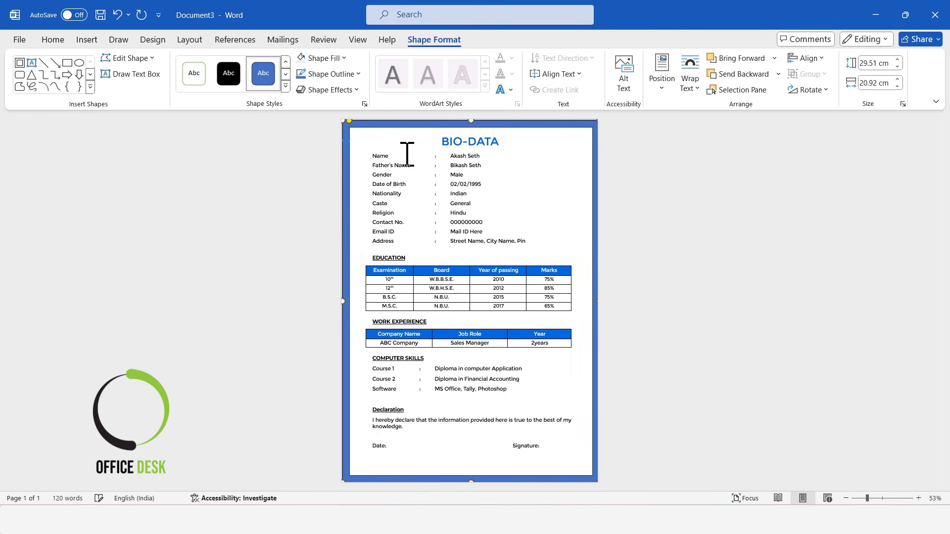
Step: Centre the frame horizontally and vertically on the page
click(806, 57)
click(829, 94)
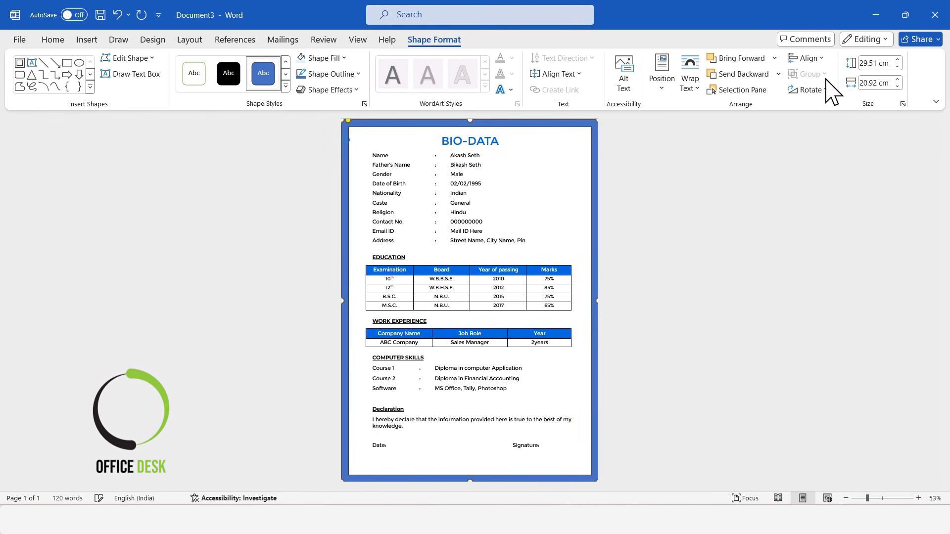
click(809, 58)
click(834, 149)
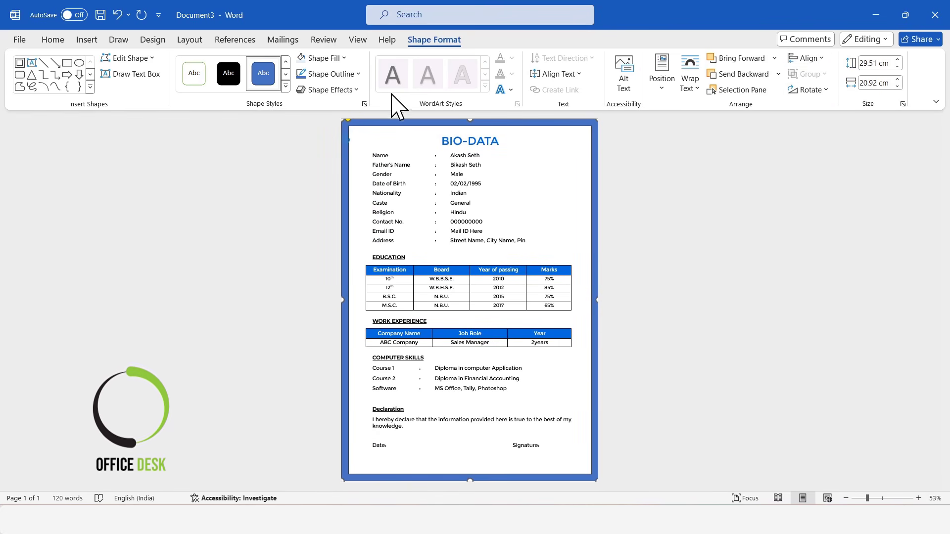
Step: Give the frame a bright blue fill and blue outline
click(343, 58)
click(301, 237)
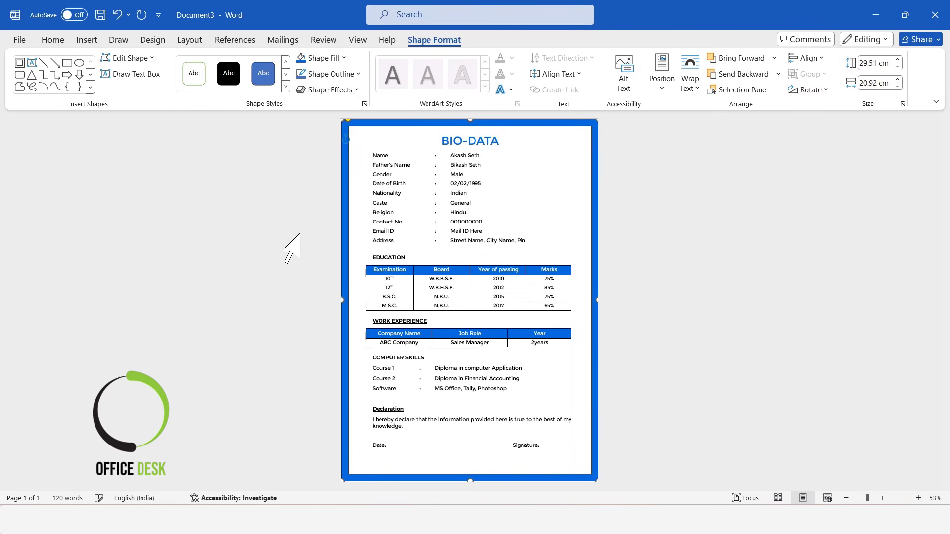
click(355, 74)
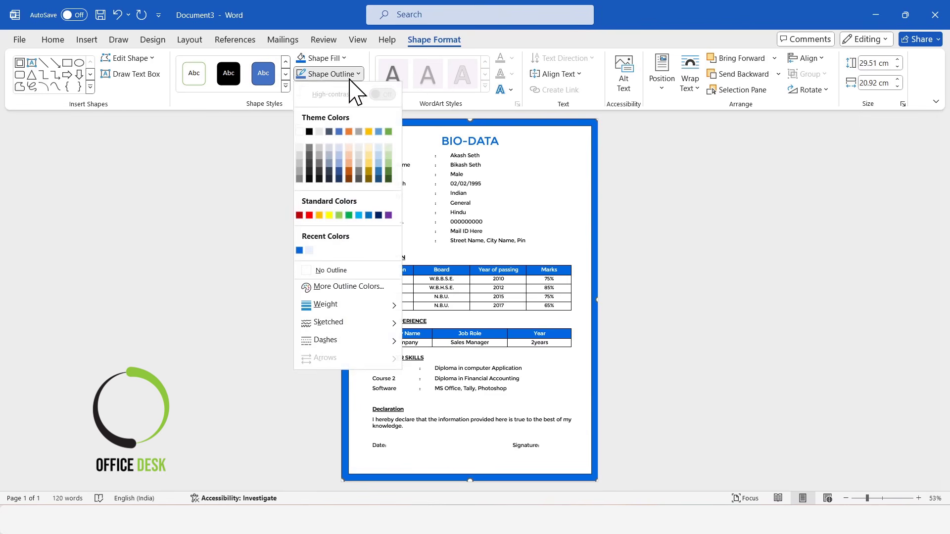
click(300, 250)
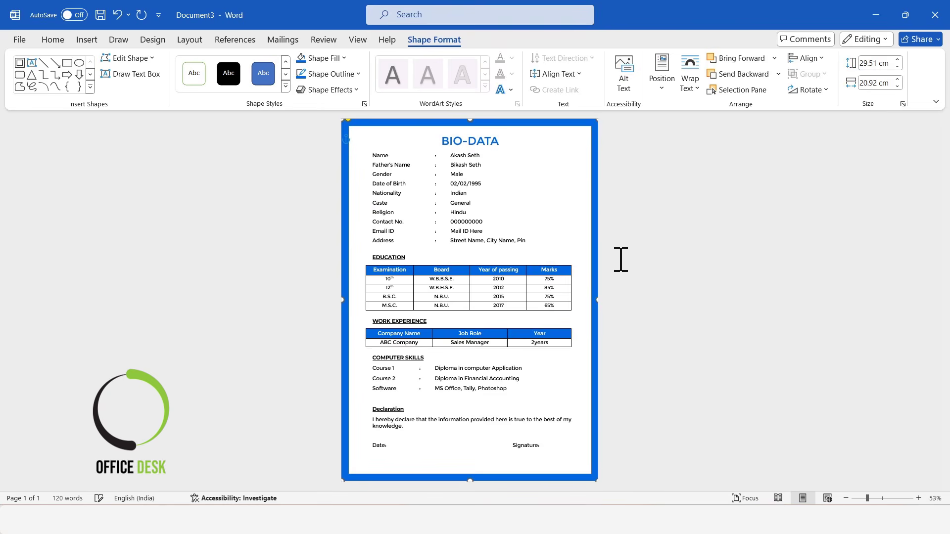
click(705, 264)
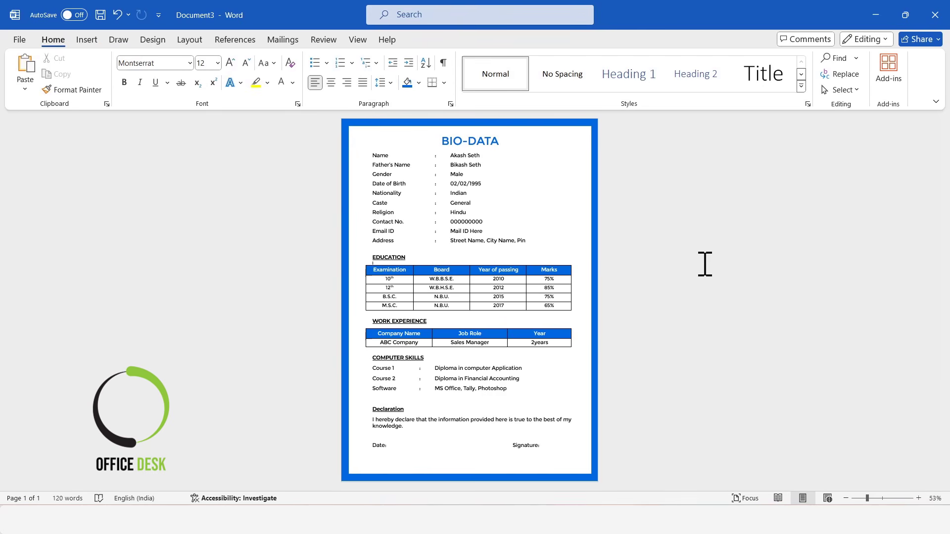
Step: Thicken the blue frame's border
click(353, 124)
drag(348, 121, 353, 125)
click(693, 211)
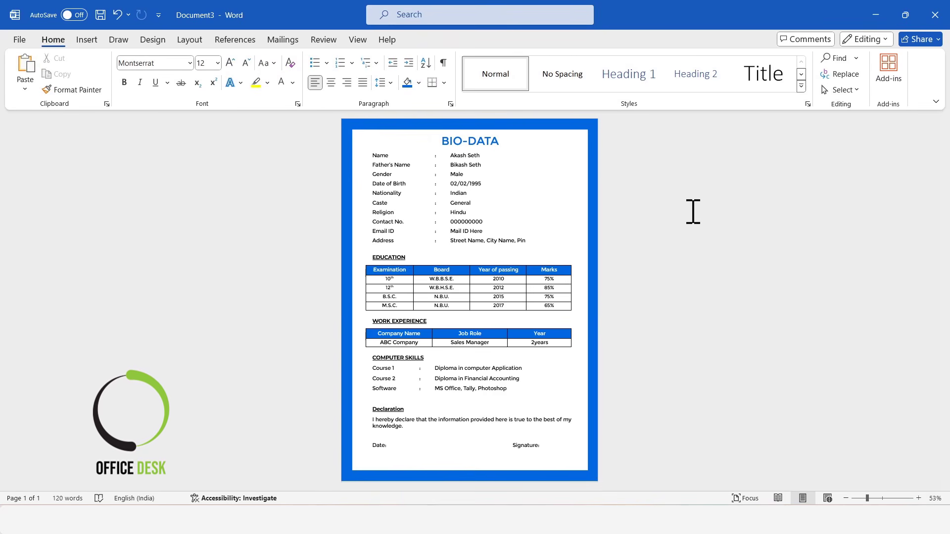
click(87, 39)
click(179, 89)
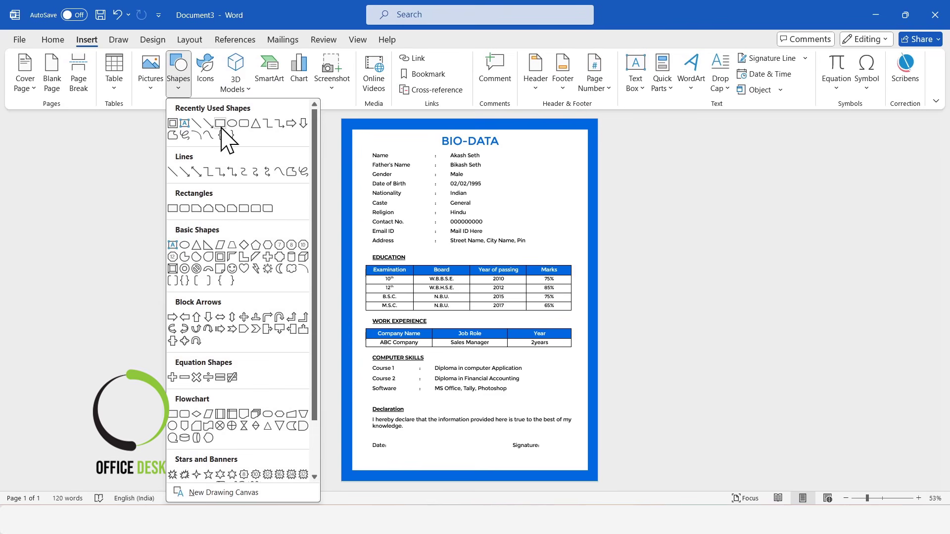
Step: Draw a light-blue, outline-free rectangle behind text from below Address to the page bottom
click(220, 124)
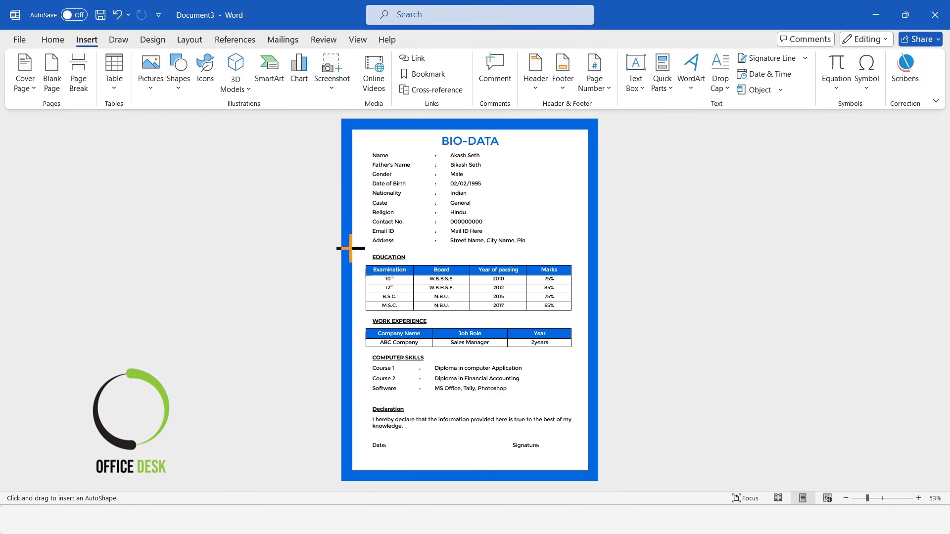
drag(348, 248, 593, 480)
click(326, 58)
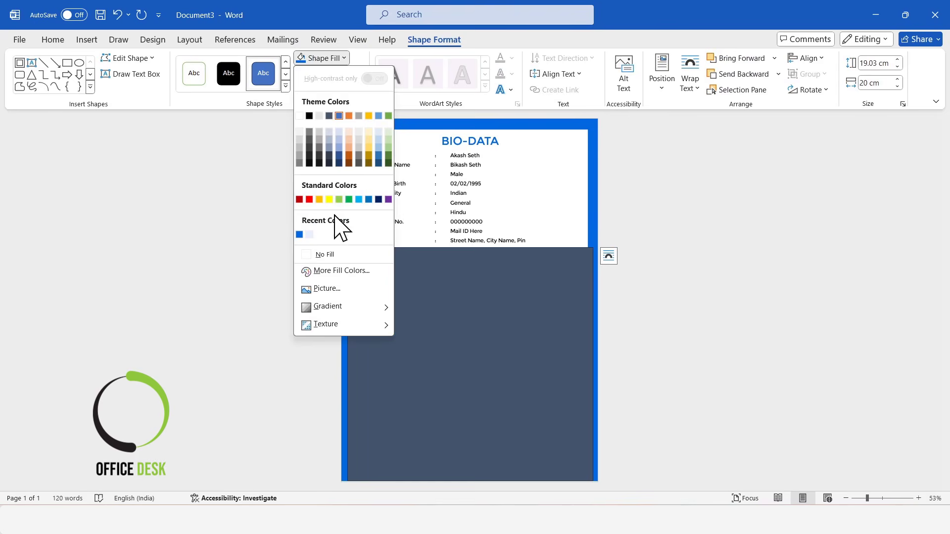
click(311, 236)
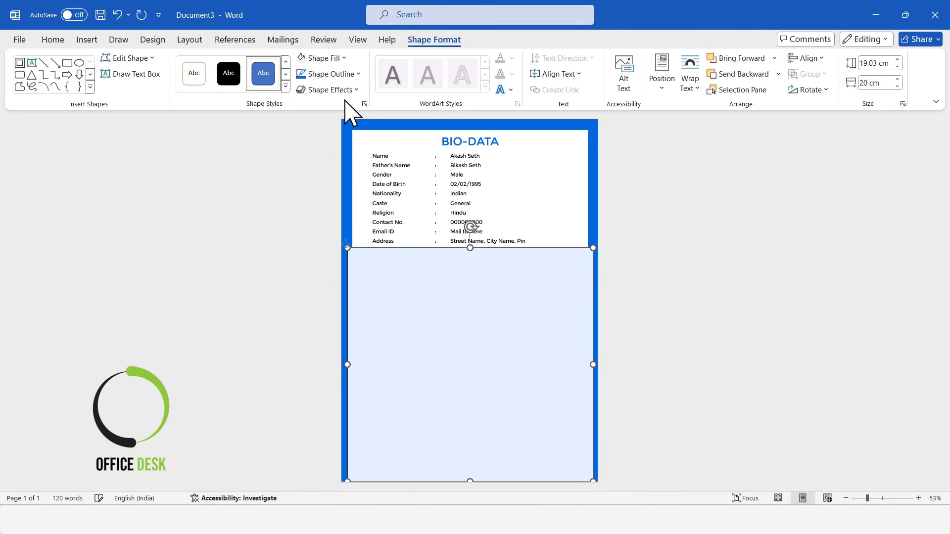
click(347, 74)
click(332, 270)
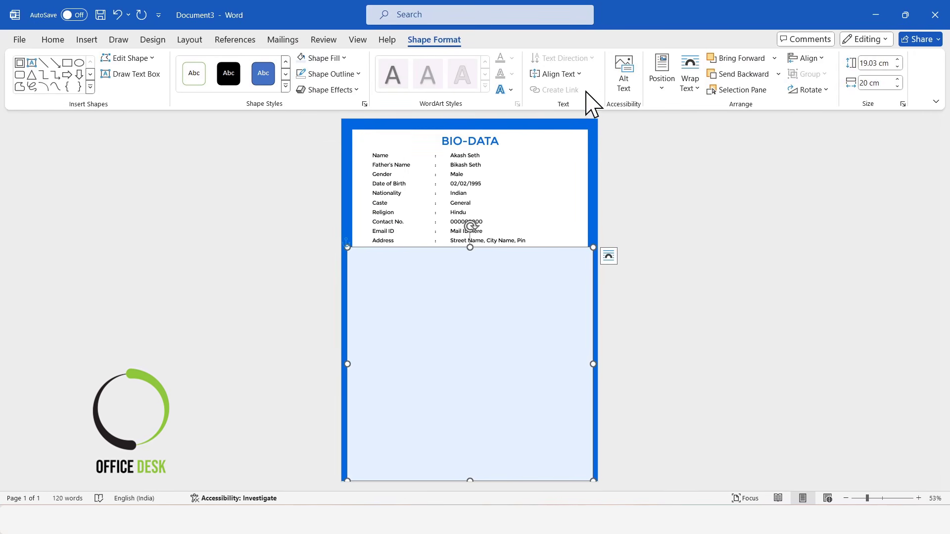
click(695, 87)
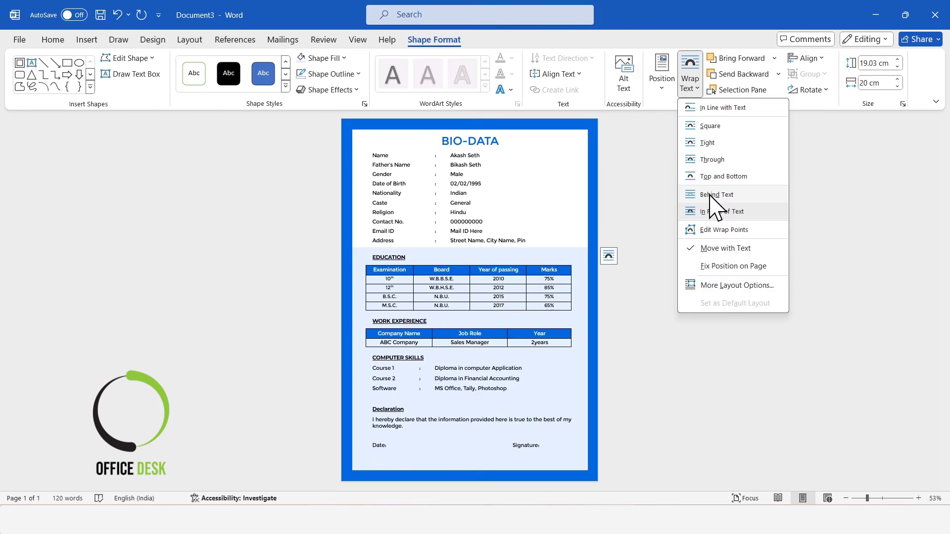
click(710, 195)
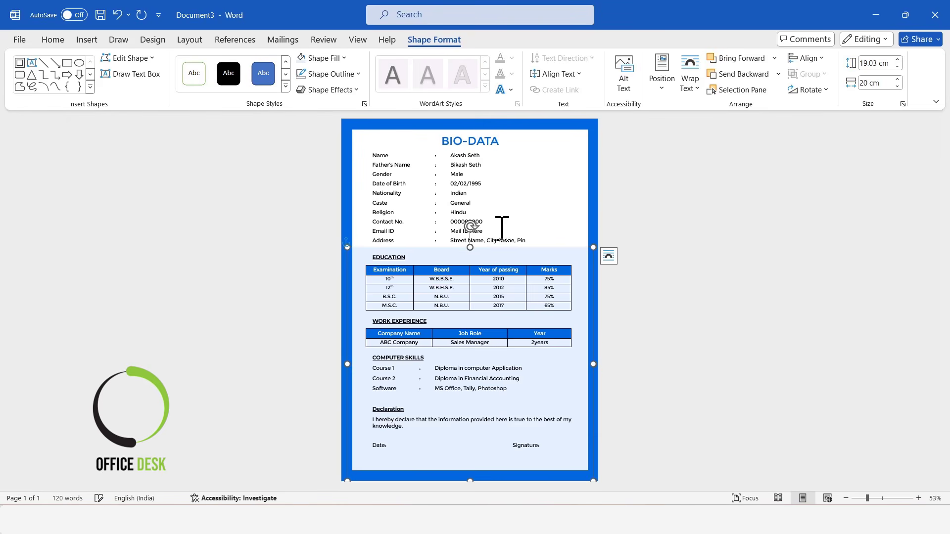
drag(466, 248, 465, 251)
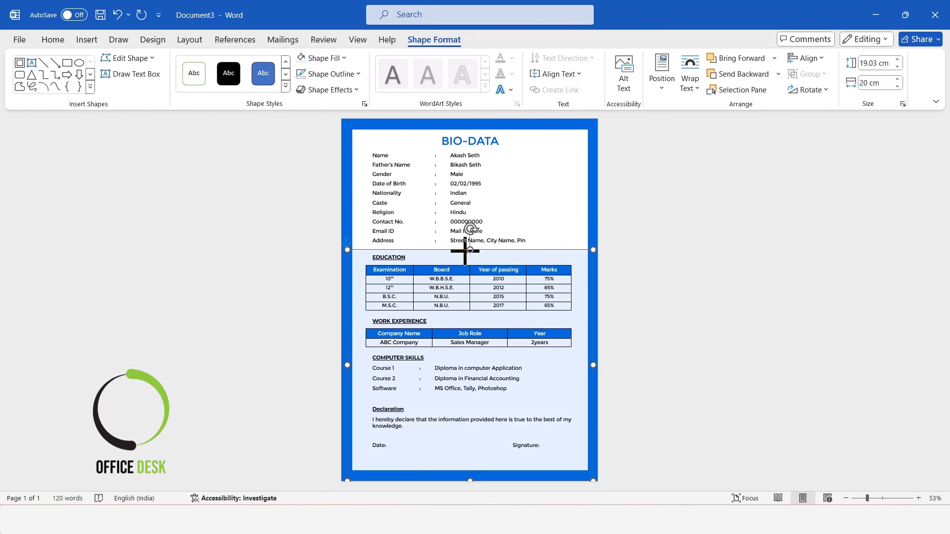
click(729, 272)
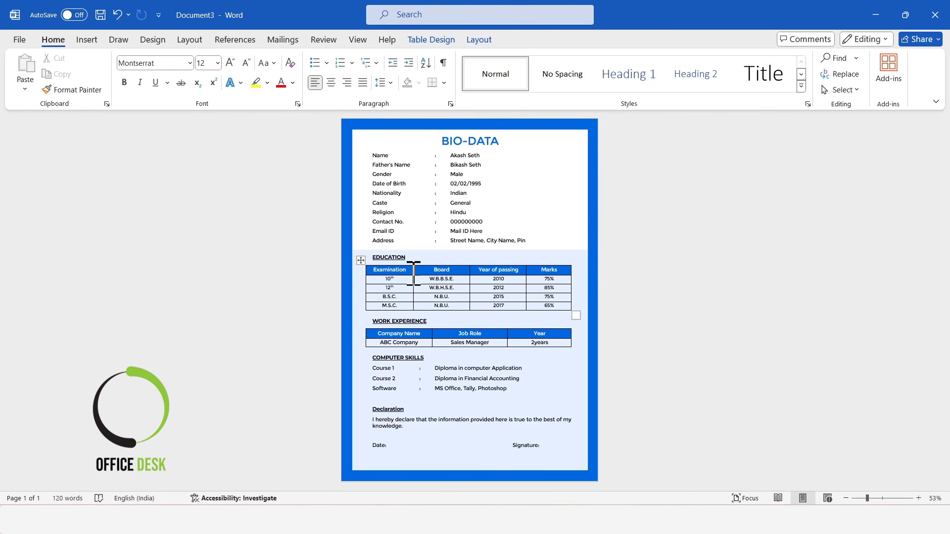
Step: Shade the Education table's data rows white
drag(374, 279, 549, 307)
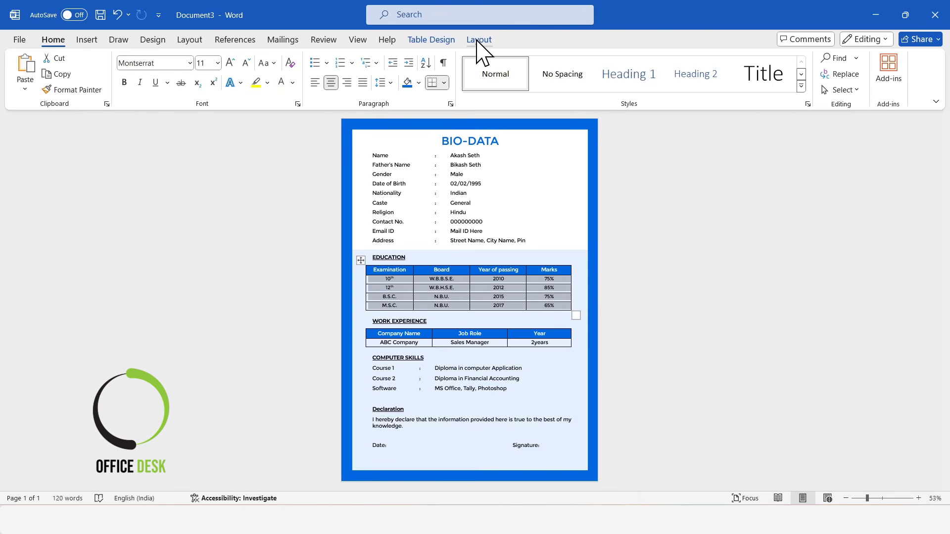
click(433, 41)
click(502, 89)
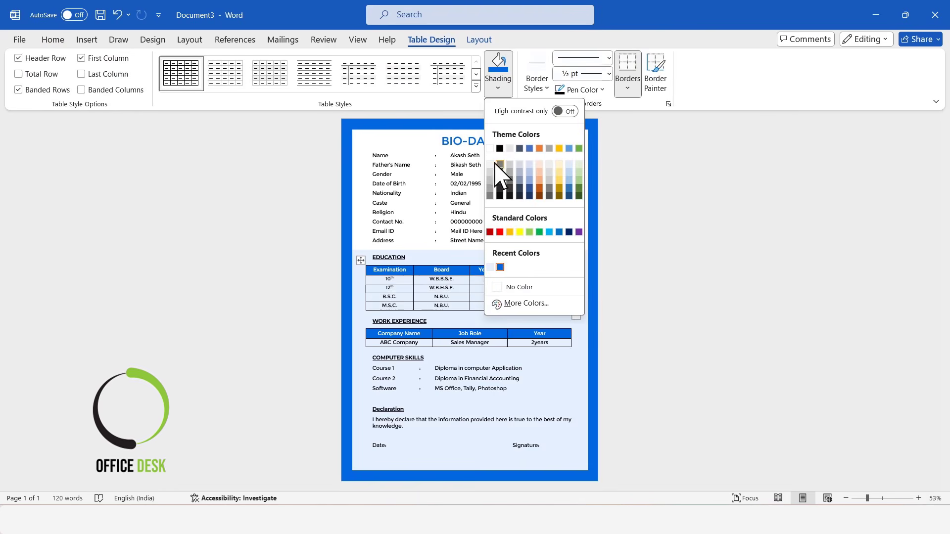
click(493, 148)
click(692, 299)
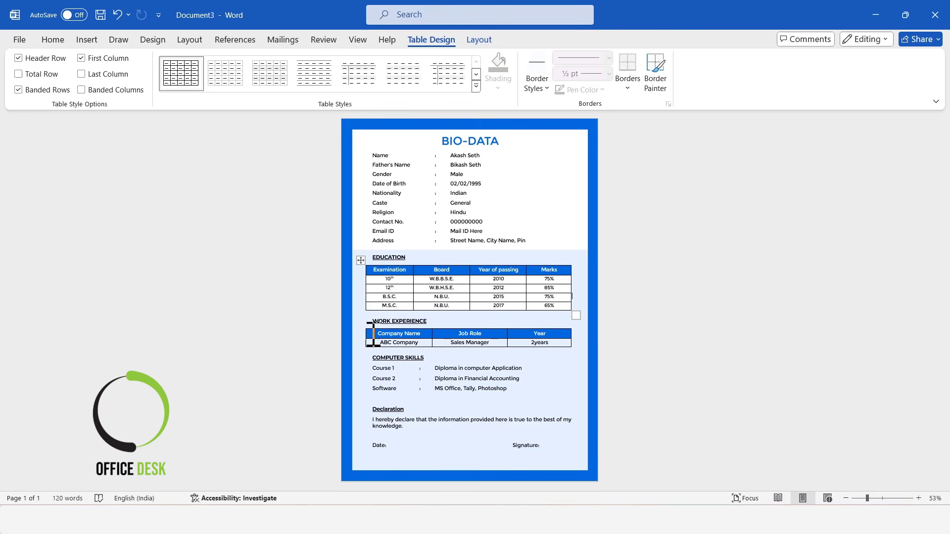
Step: Shade the ABC Company row of the Work Experience table white, then review the page
drag(376, 343, 523, 344)
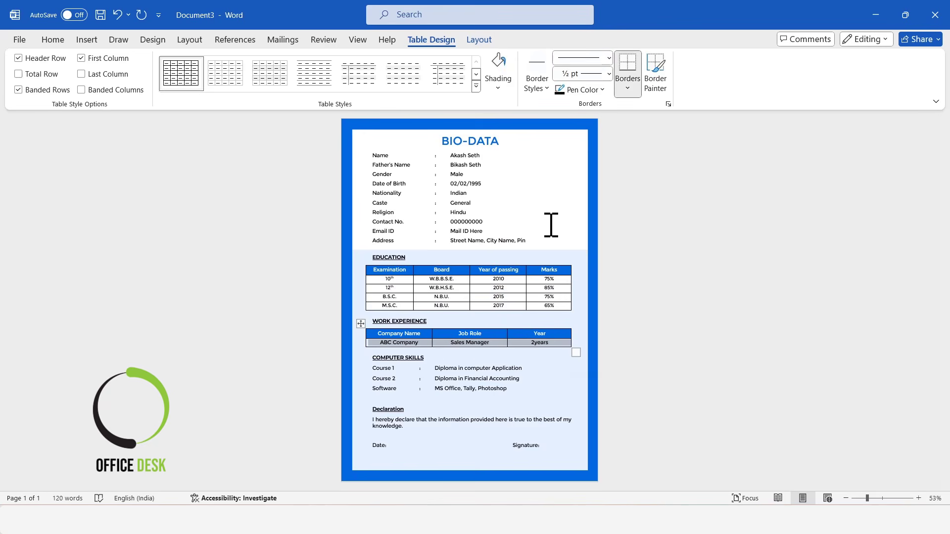
click(503, 74)
click(702, 315)
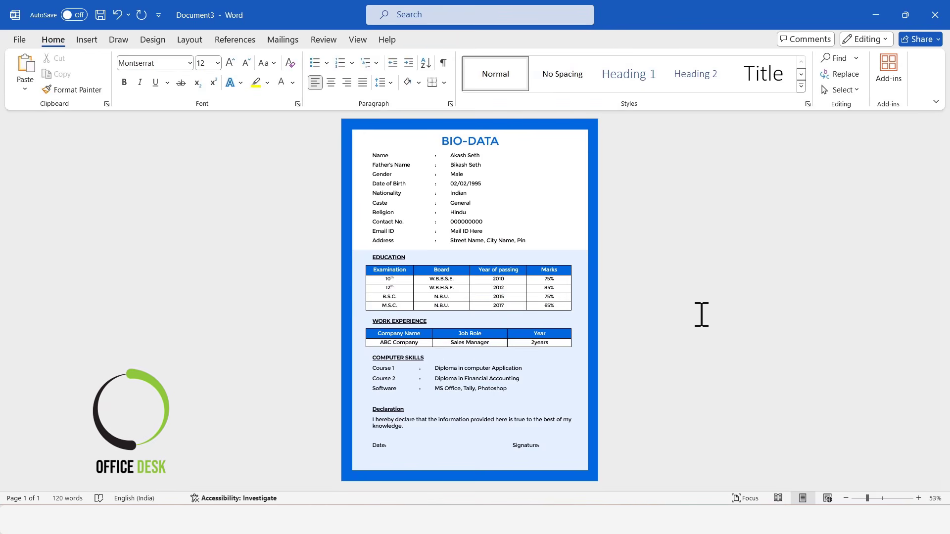
drag(867, 498, 875, 499)
scroll(838, 343, down, 3)
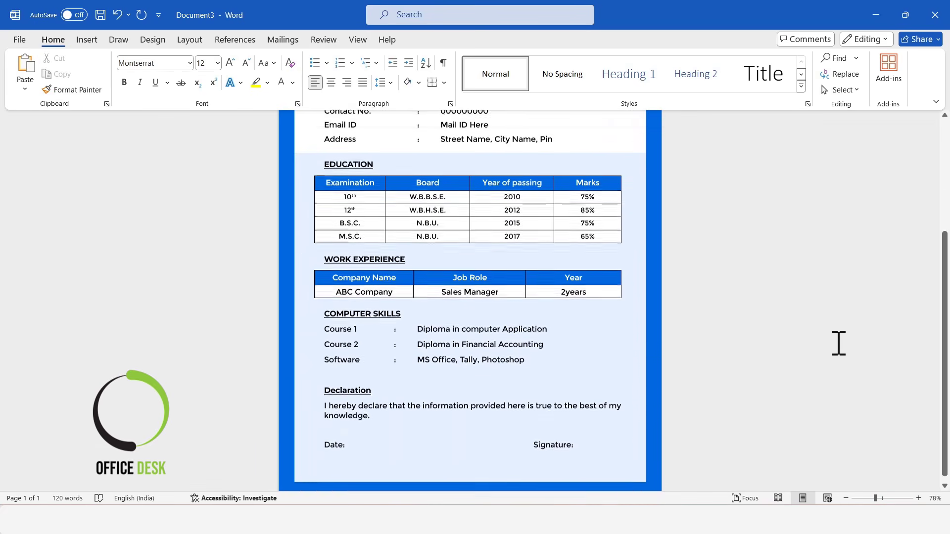
scroll(743, 326, up, 1)
scroll(742, 326, up, 3)
scroll(742, 325, down, 4)
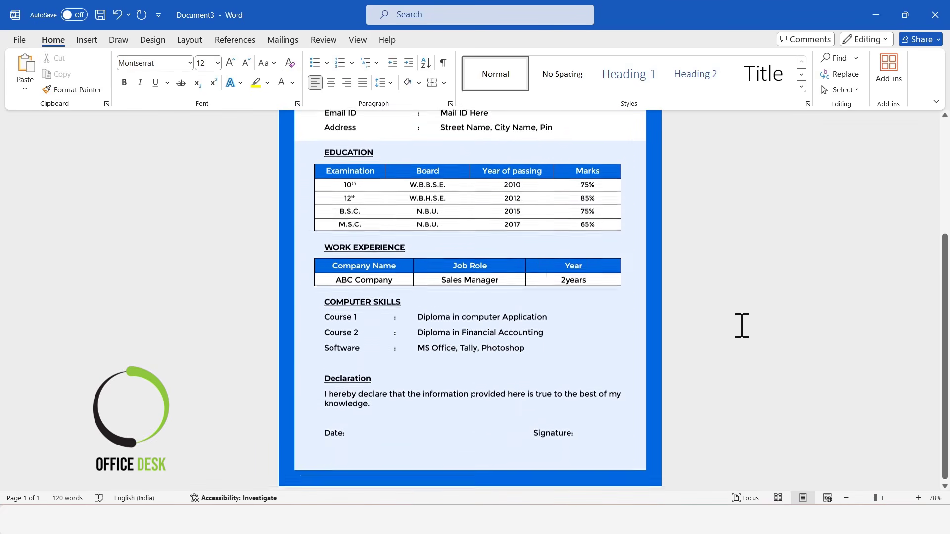
scroll(768, 333, up, 3)
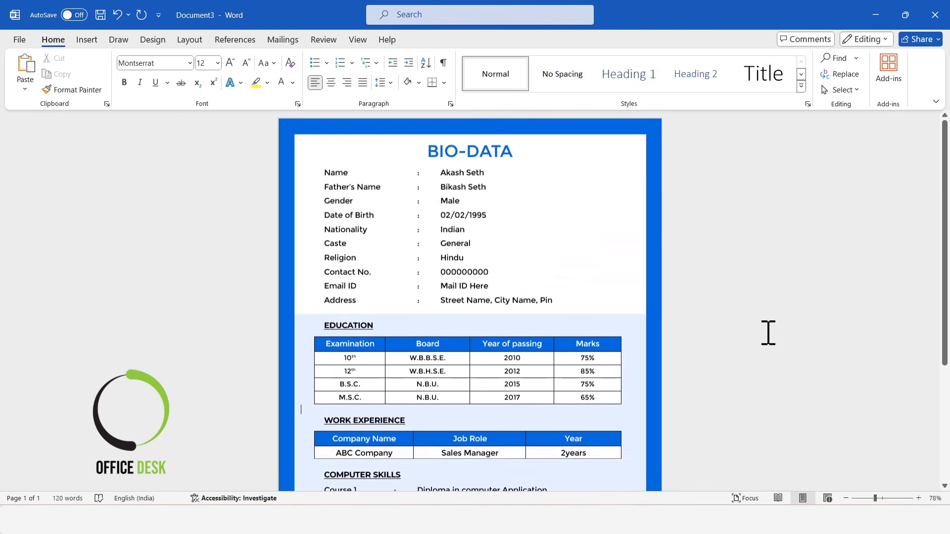
click(86, 40)
Step: Draw a rounded rectangle at the top right of the page and nudge it into place
click(179, 79)
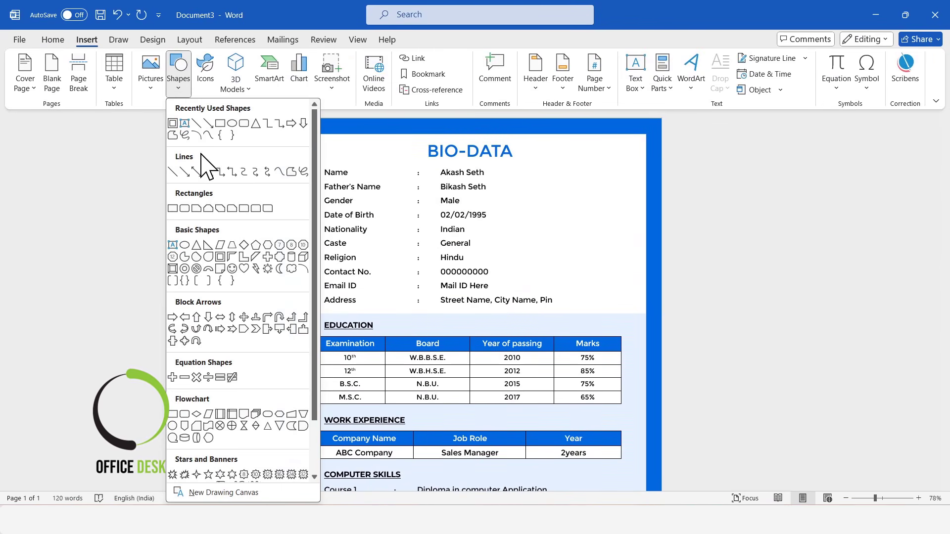
click(185, 208)
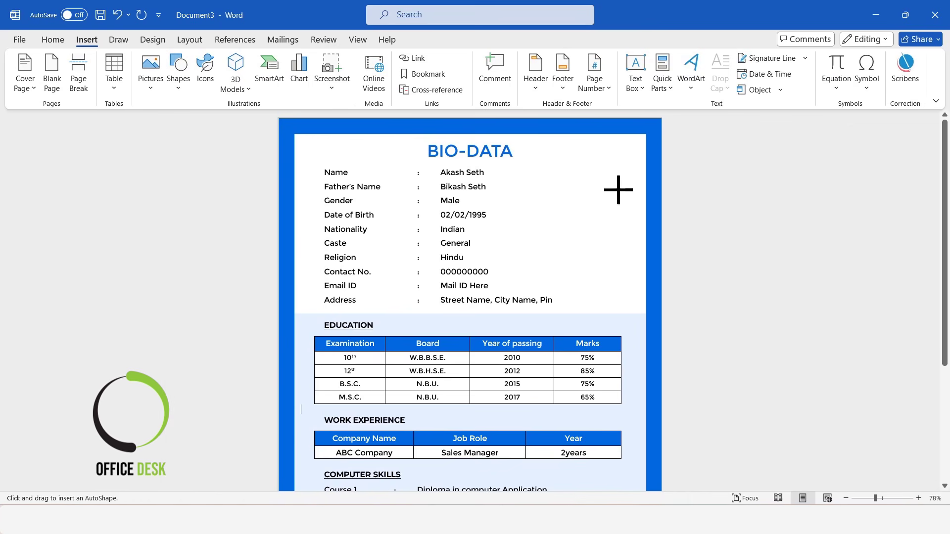
drag(542, 173, 603, 253)
drag(564, 201, 578, 207)
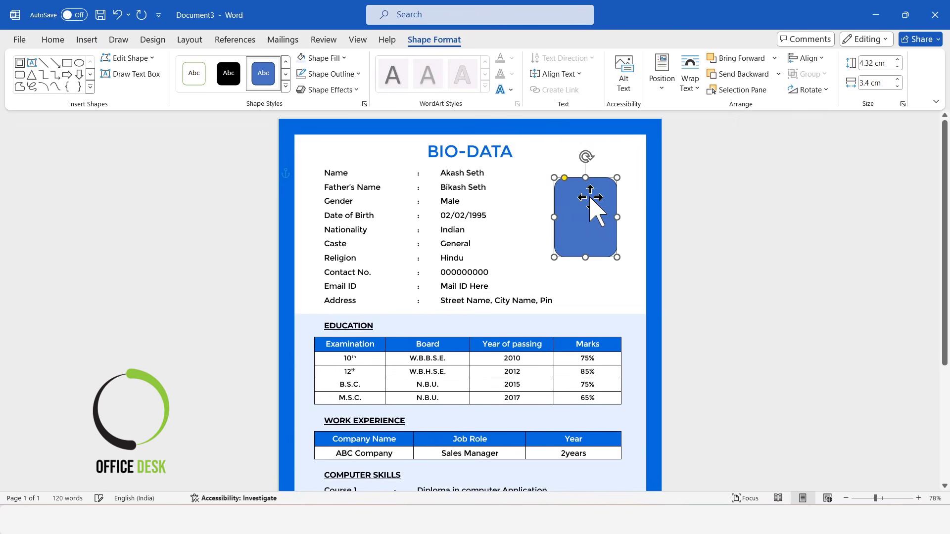
Step: Fill the rounded rectangle with the picture 01.jpg
click(321, 58)
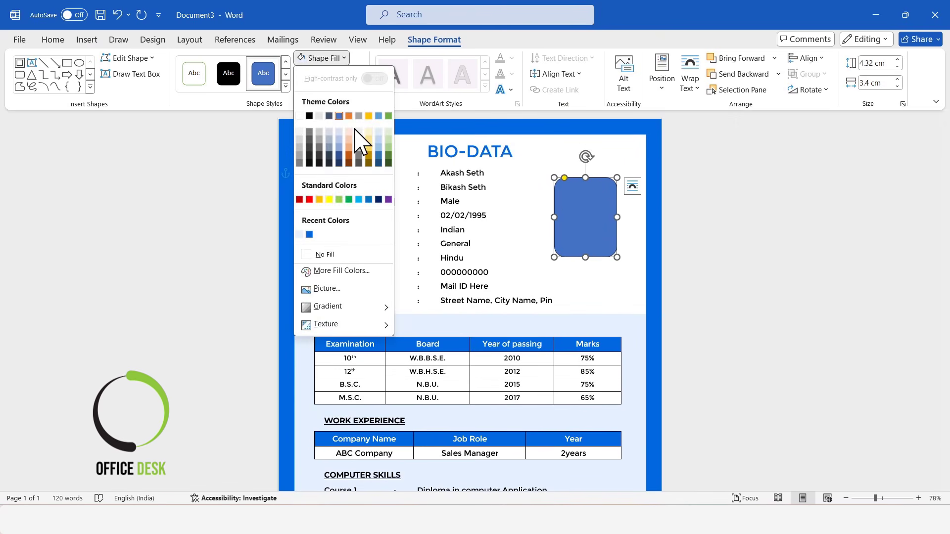
click(346, 289)
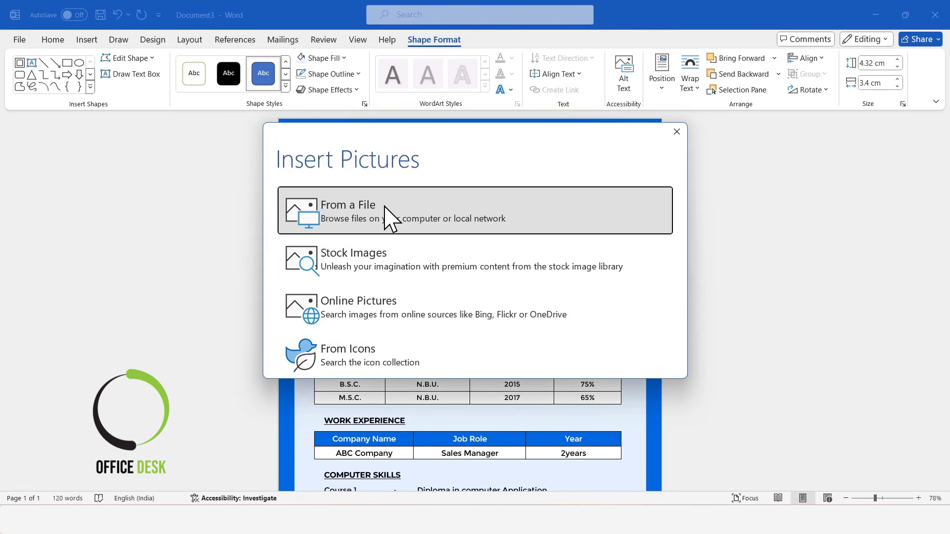
click(324, 203)
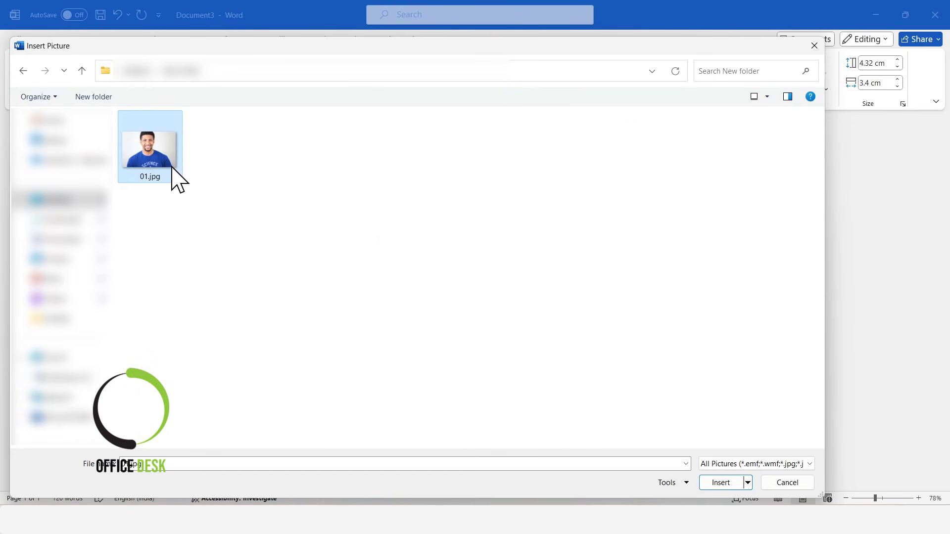
click(173, 178)
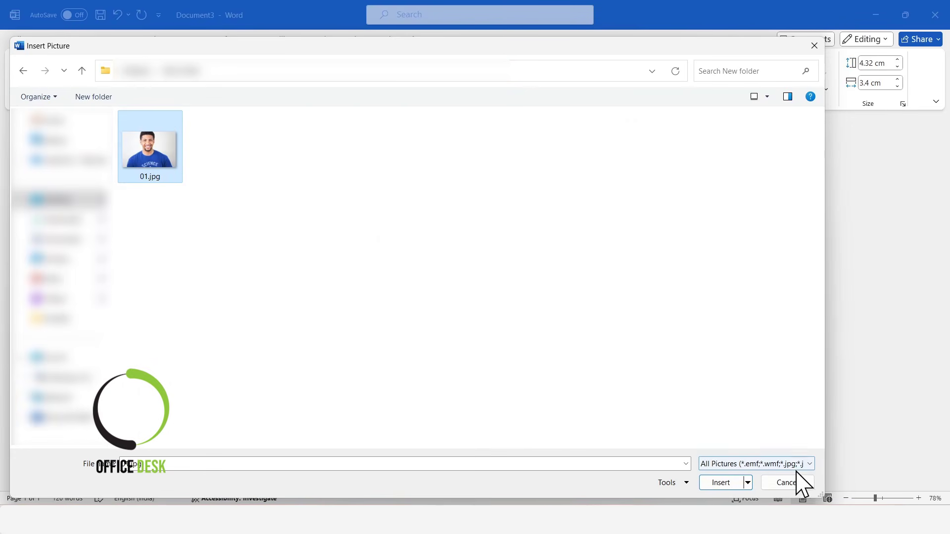
click(728, 483)
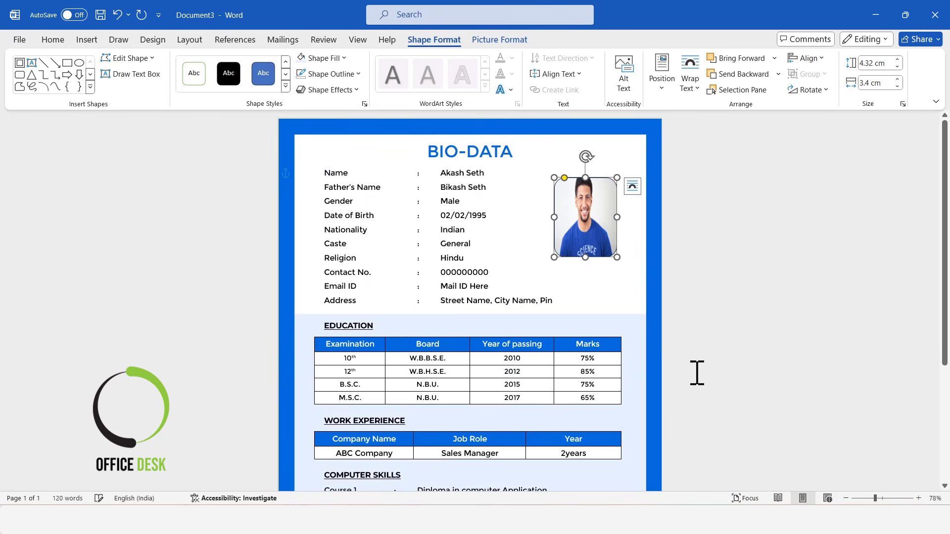
Step: Crop the photo with Fill so it covers the frame, and recentre it
click(499, 40)
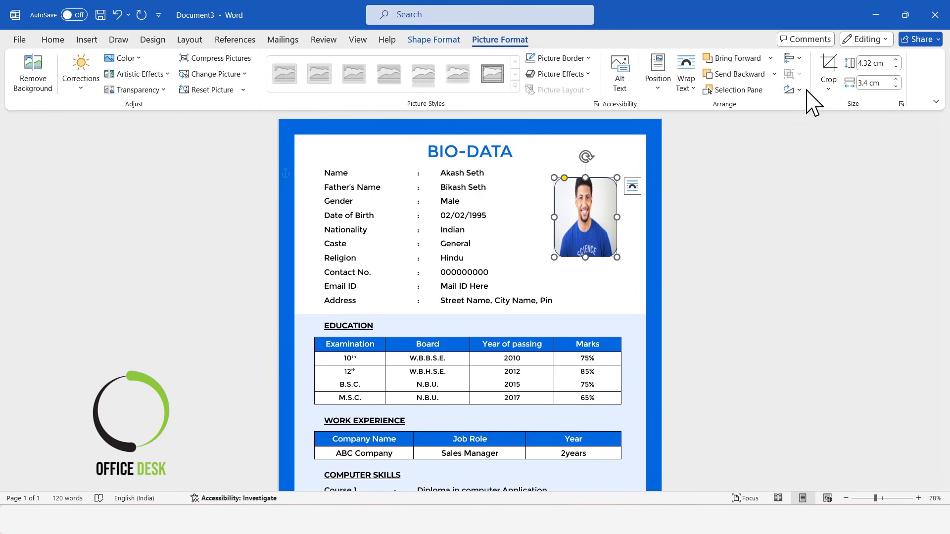
click(828, 90)
click(843, 162)
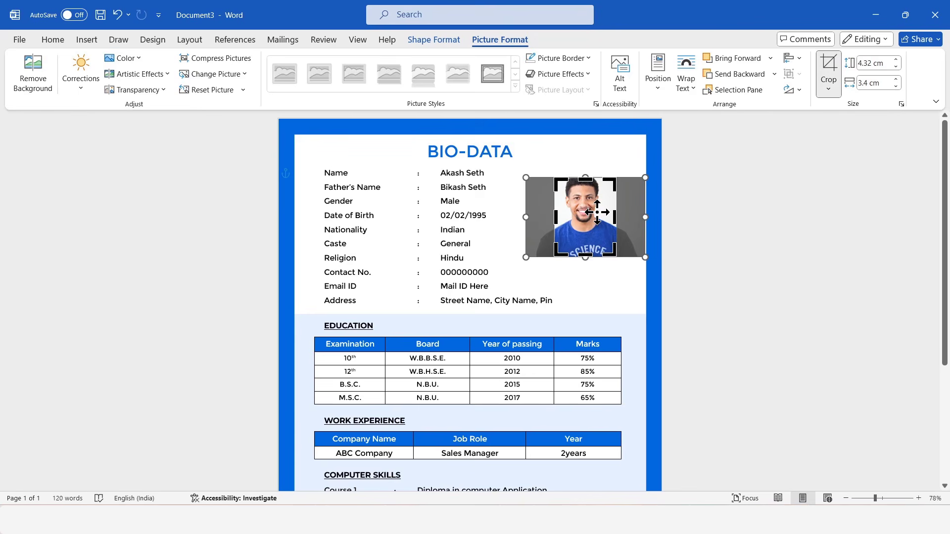
drag(598, 212, 599, 212)
click(829, 66)
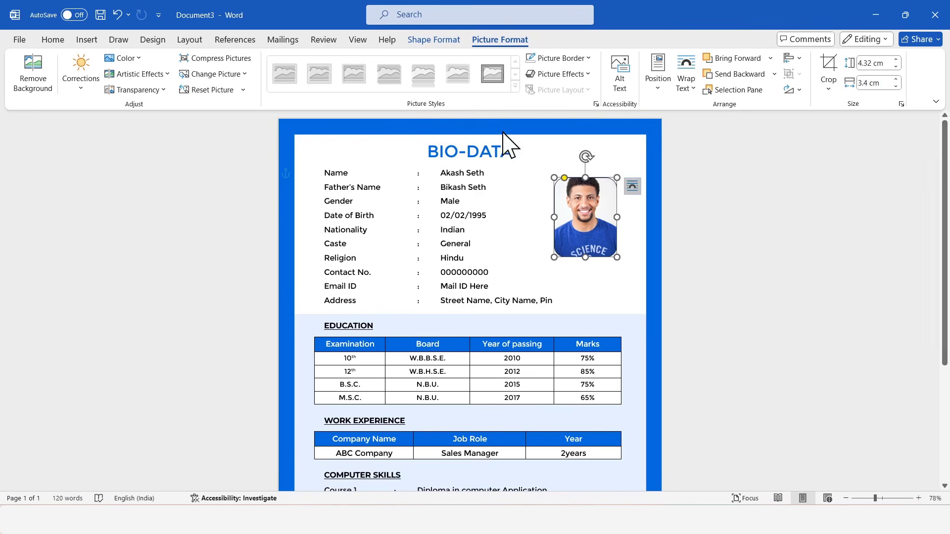
Step: Give the photo a black border with 3 pt weight
click(587, 59)
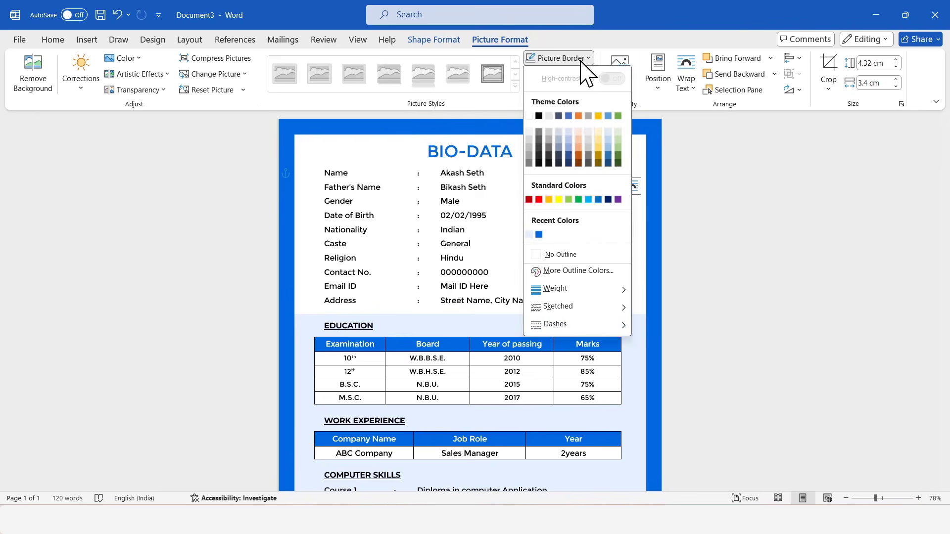
click(540, 116)
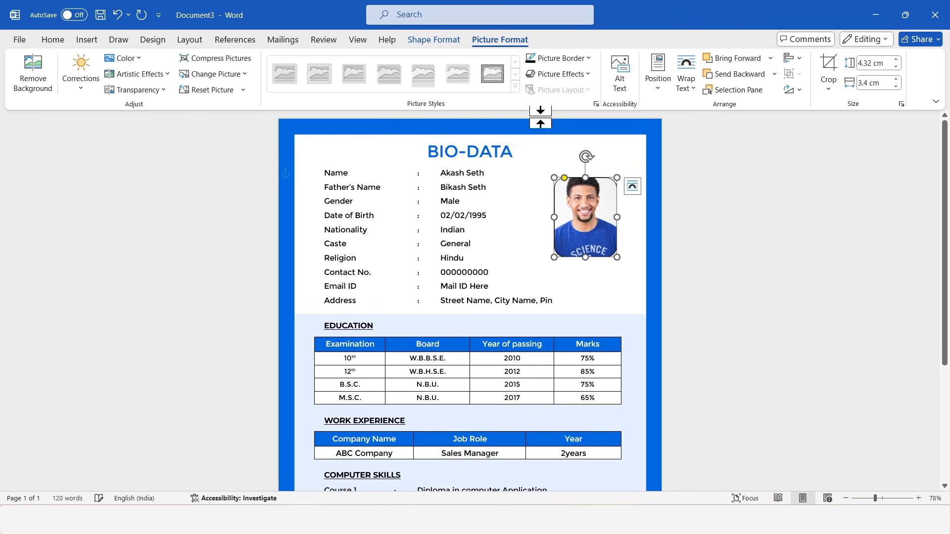
click(564, 59)
mouse_move(576, 291)
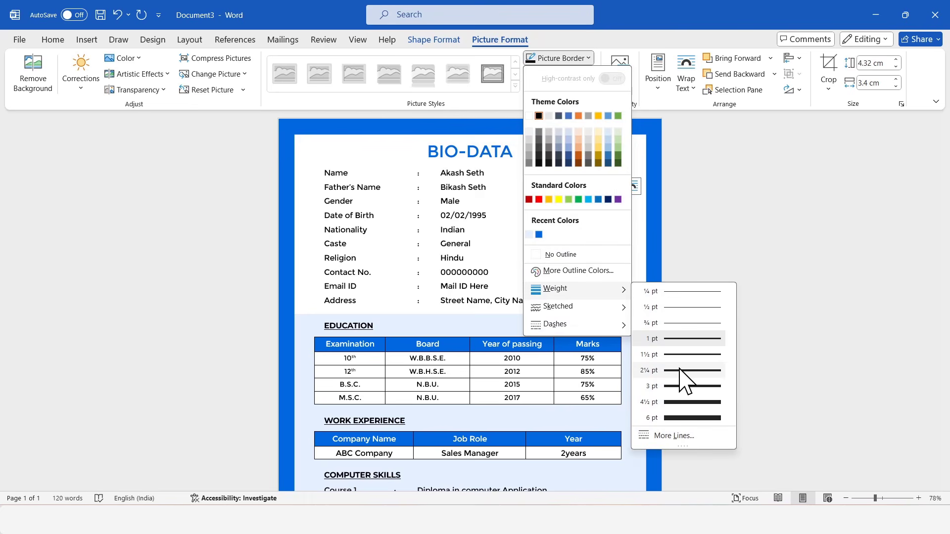
click(687, 386)
click(808, 307)
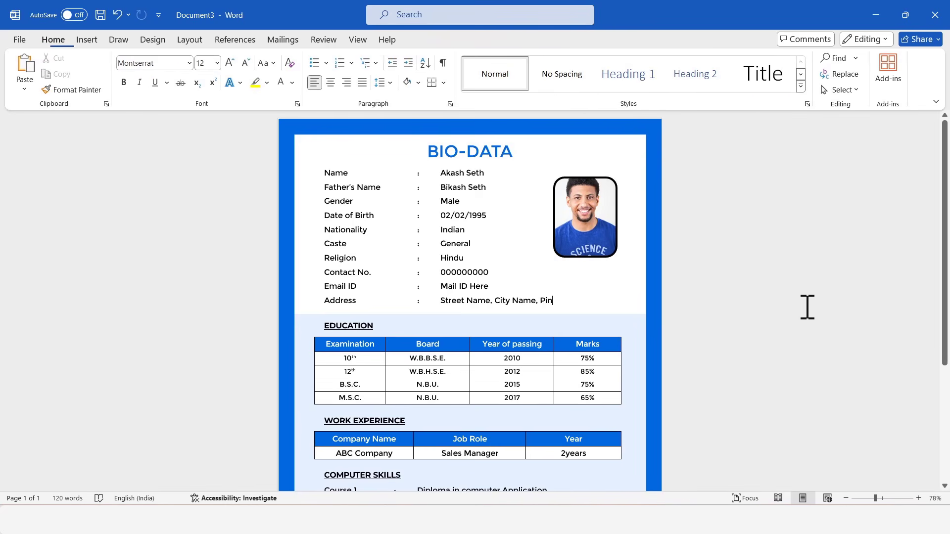
scroll(808, 306, down, 4)
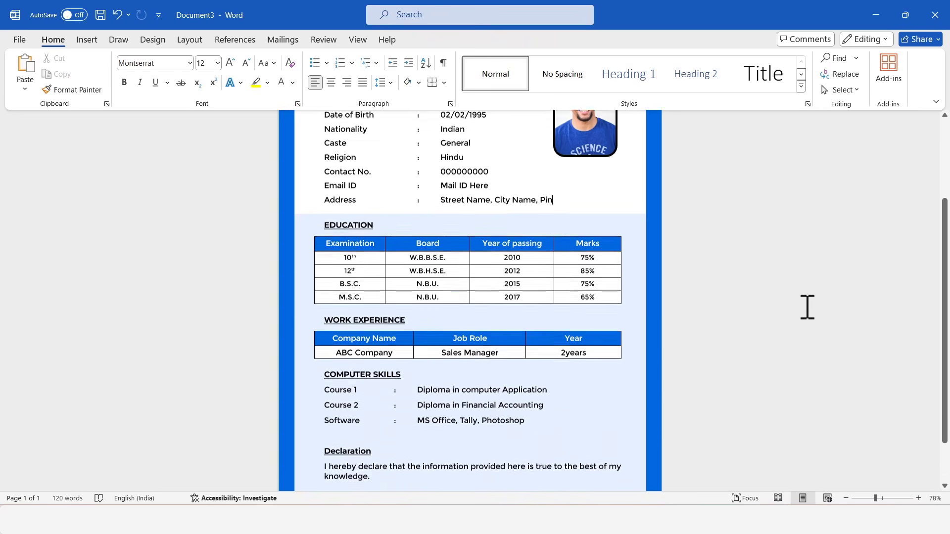
scroll(808, 307, down, 3)
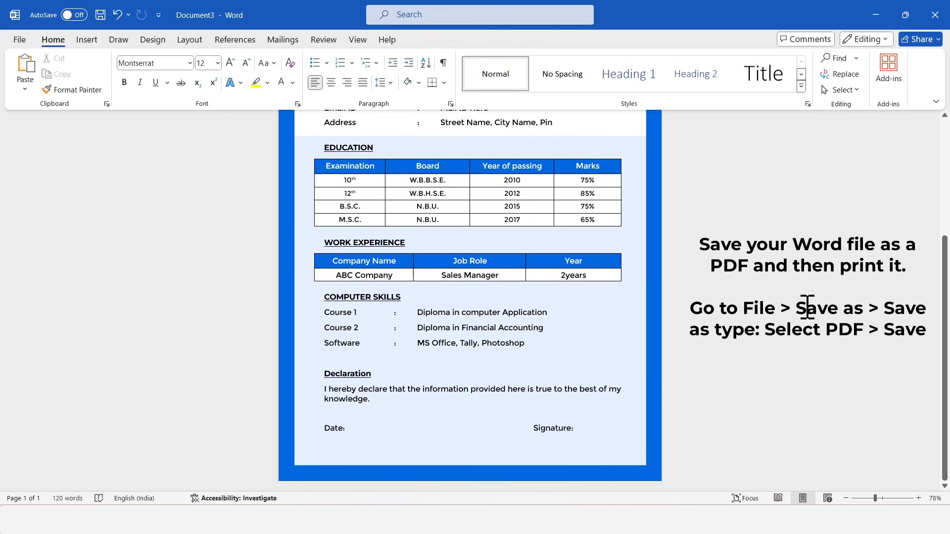
scroll(807, 307, up, 6)
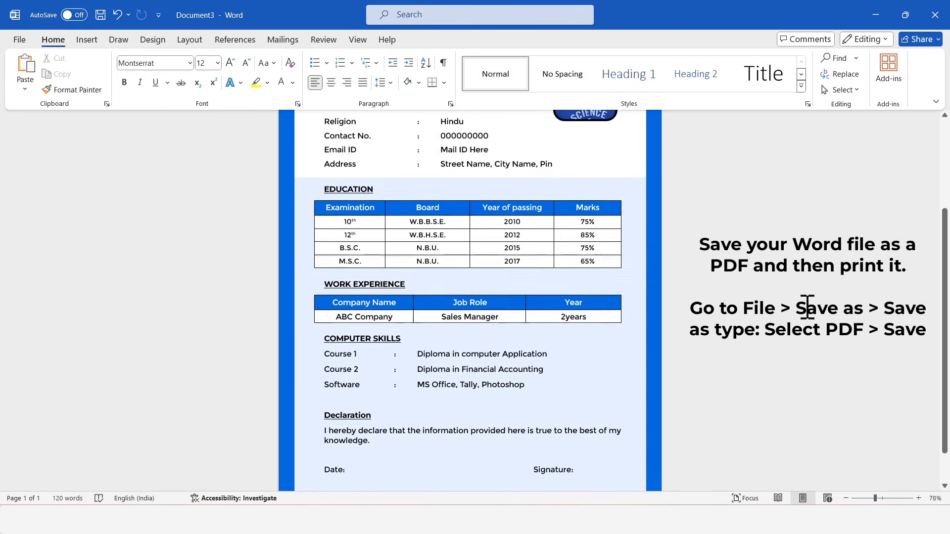
scroll(797, 356, up, 2)
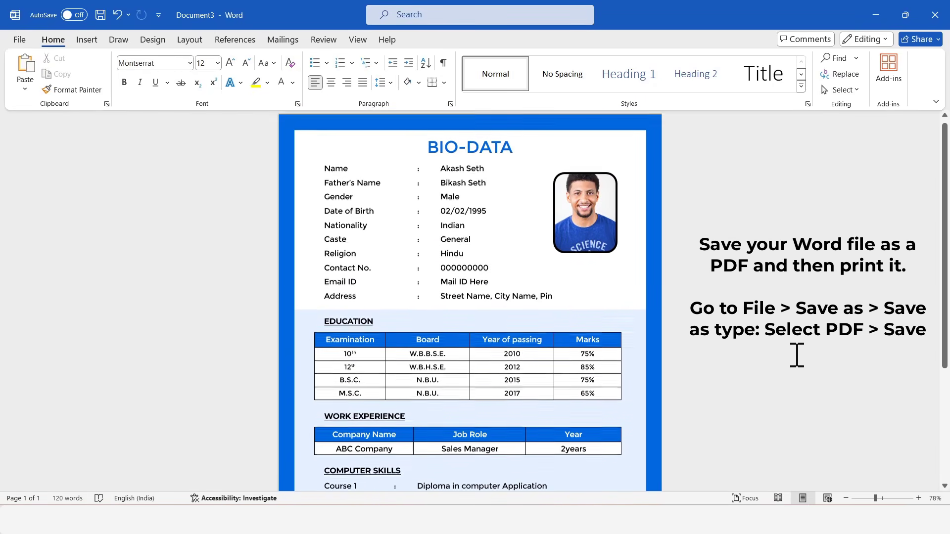
scroll(798, 355, down, 6)
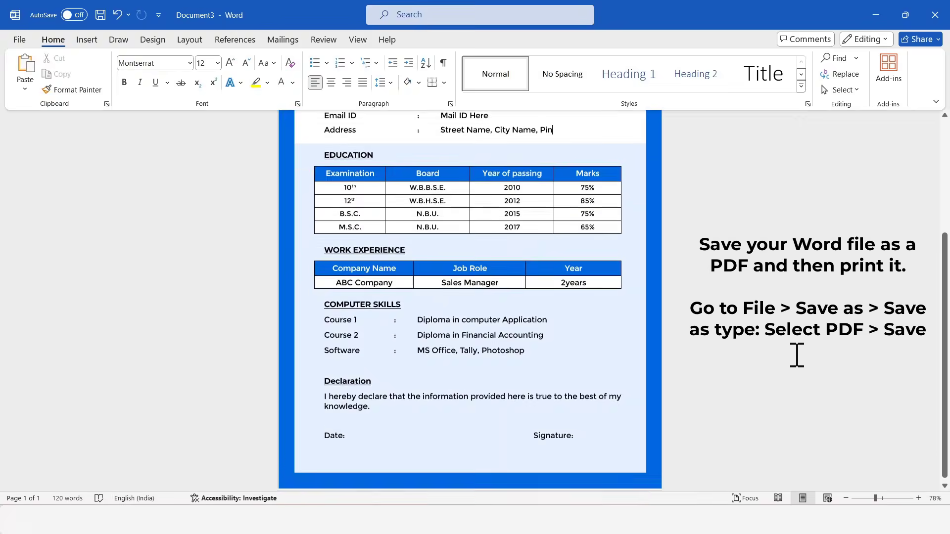
scroll(797, 355, up, 1)
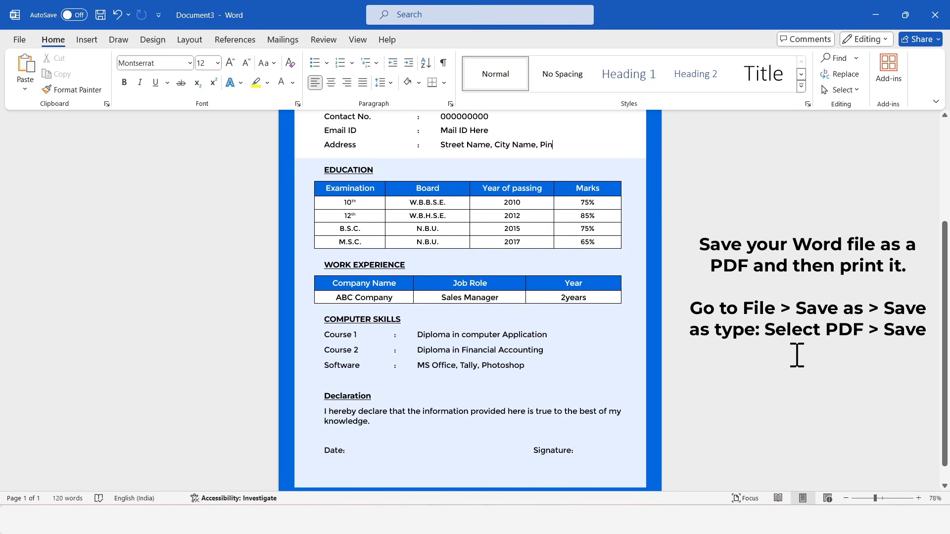
scroll(797, 355, up, 3)
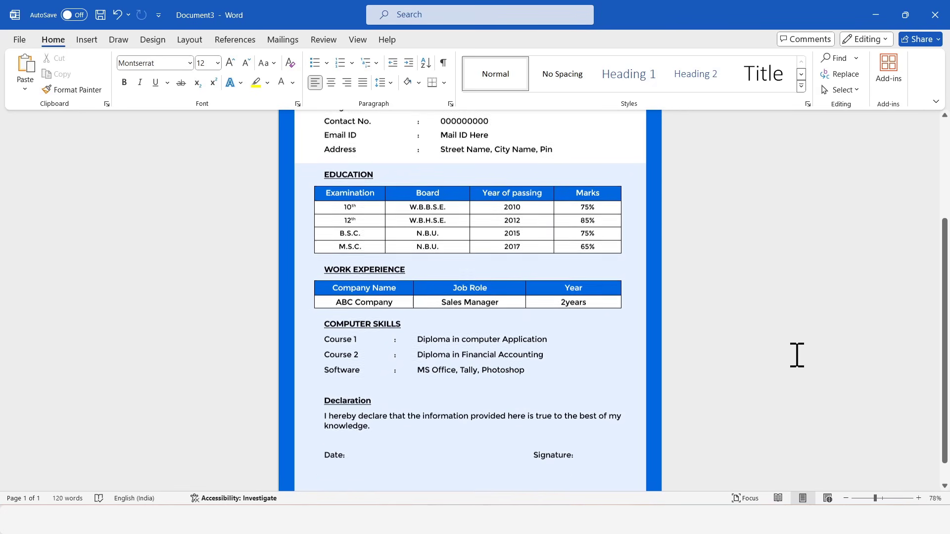